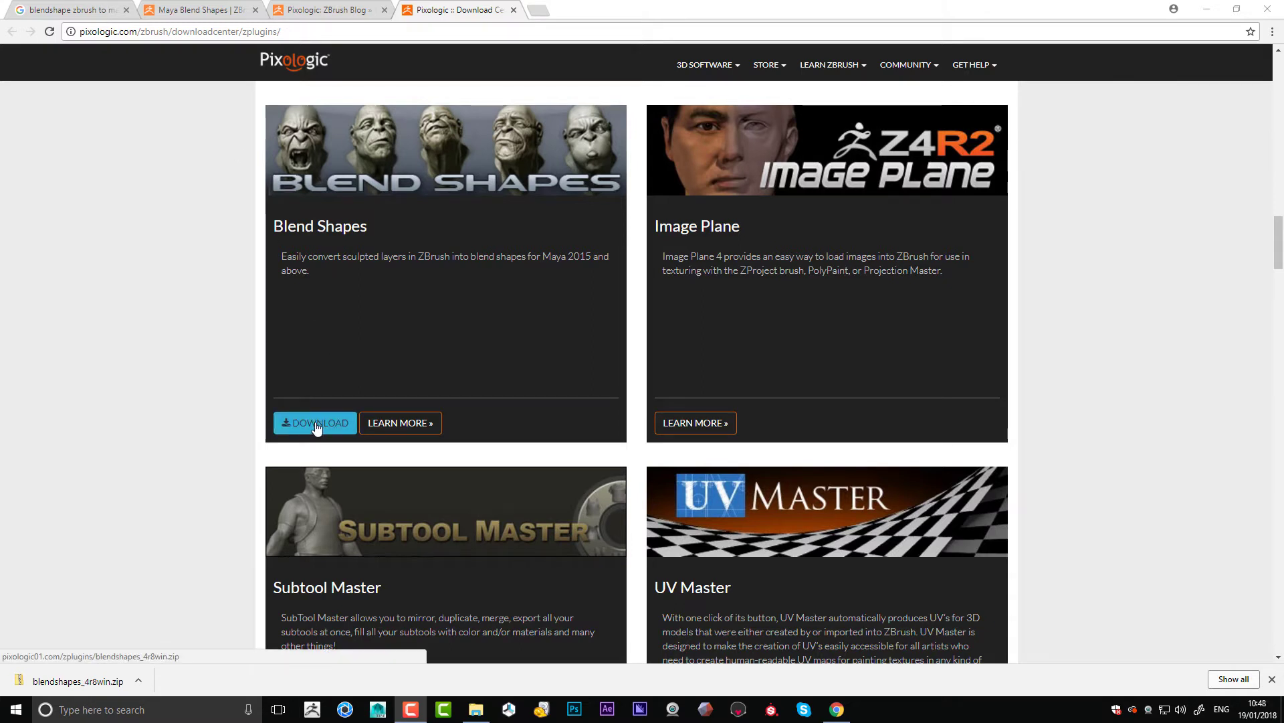
# Close the browser and extract BlendShapesData_4R8 and BlendShapesExport_4R8.zsc from blendshapes_4r8win.zip to the desktop
pyautogui.click(1268, 9)
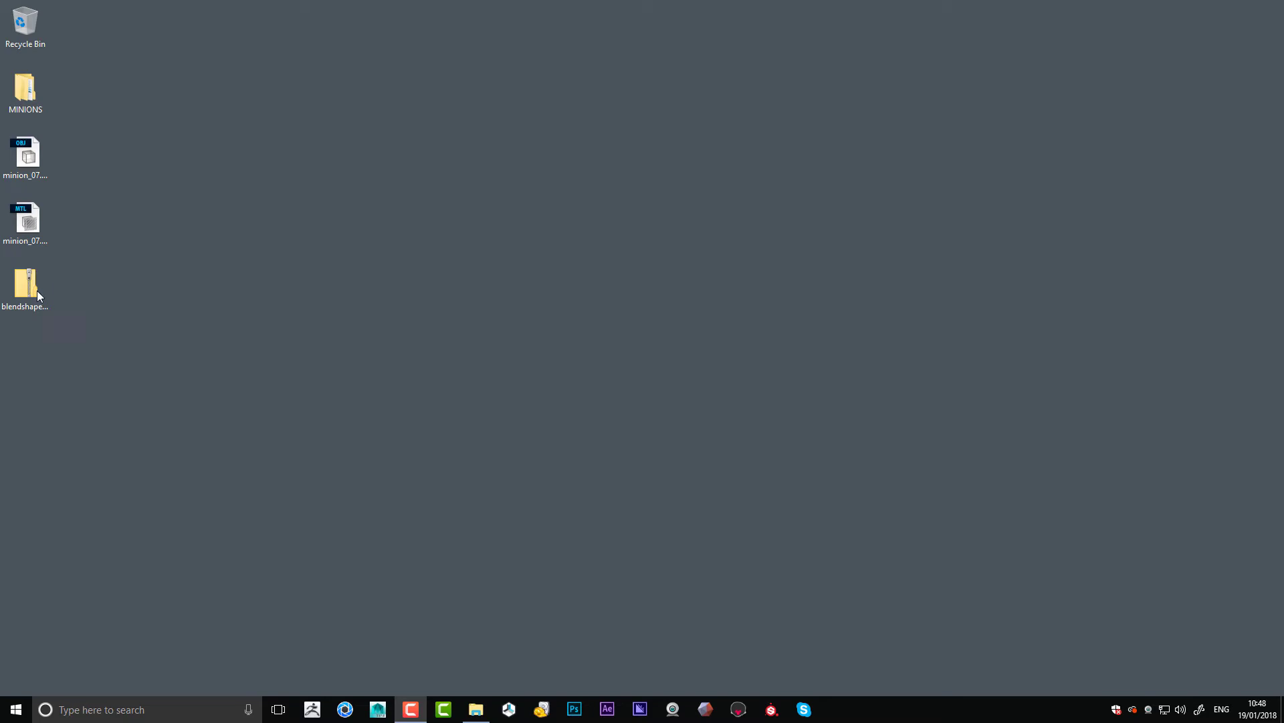
pyautogui.click(27, 308)
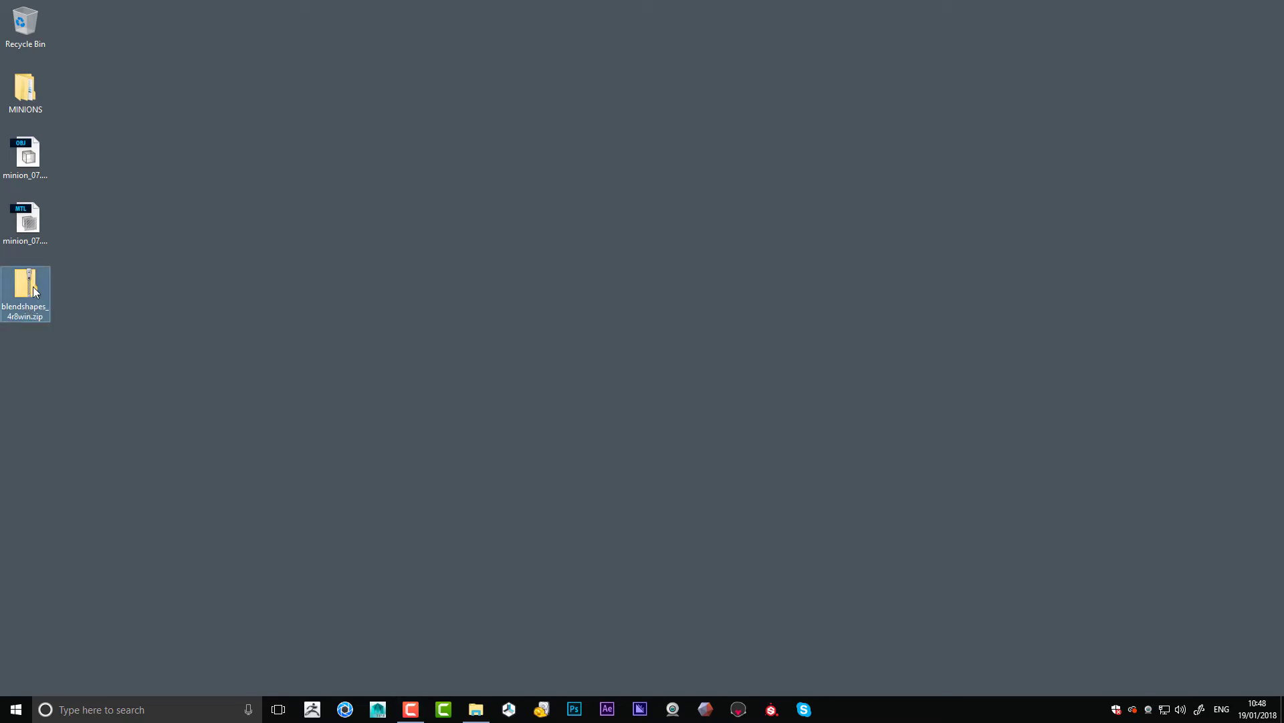
pyautogui.doubleClick(33, 286)
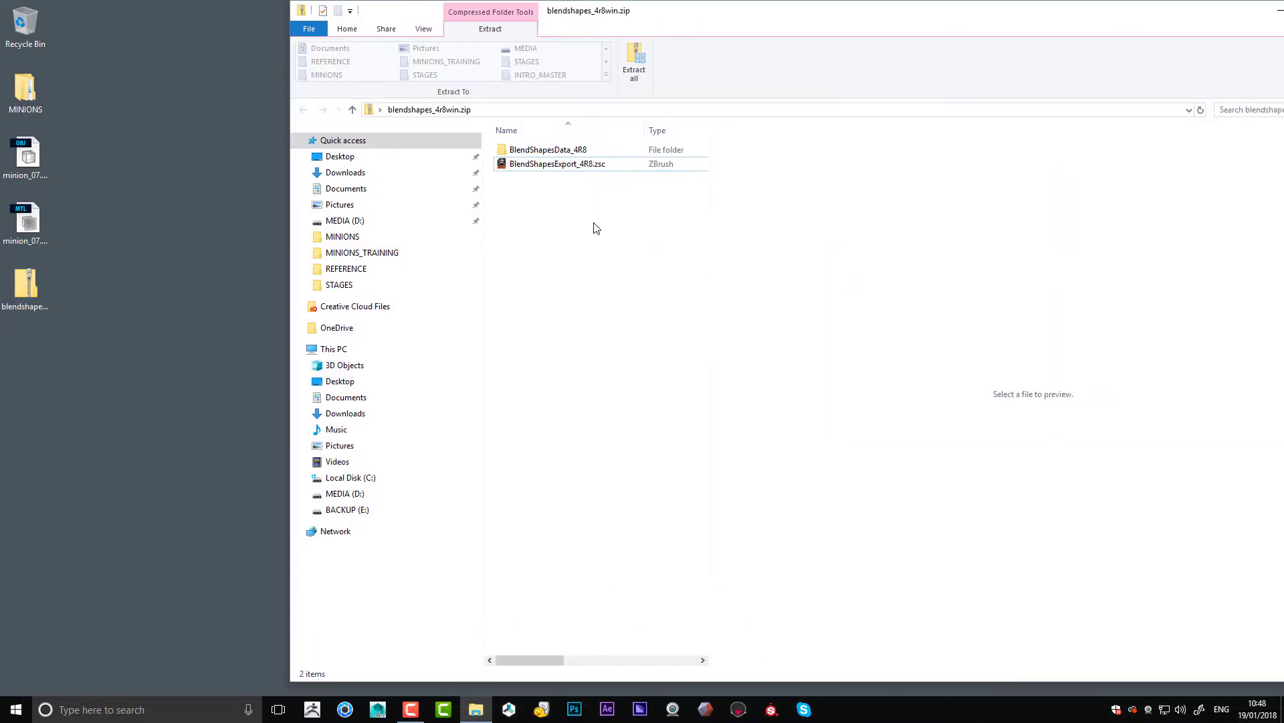
pyautogui.moveTo(596, 225); pyautogui.dragTo(170, 342)
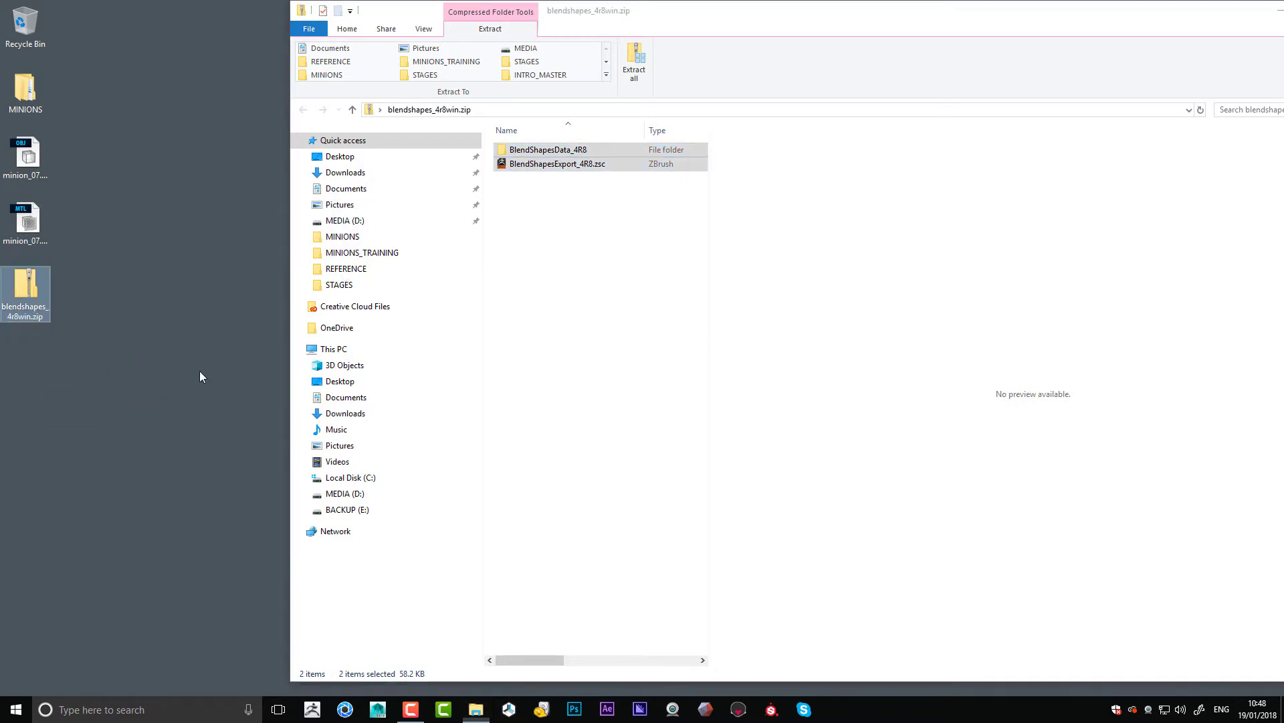
pyautogui.click(1283, 10)
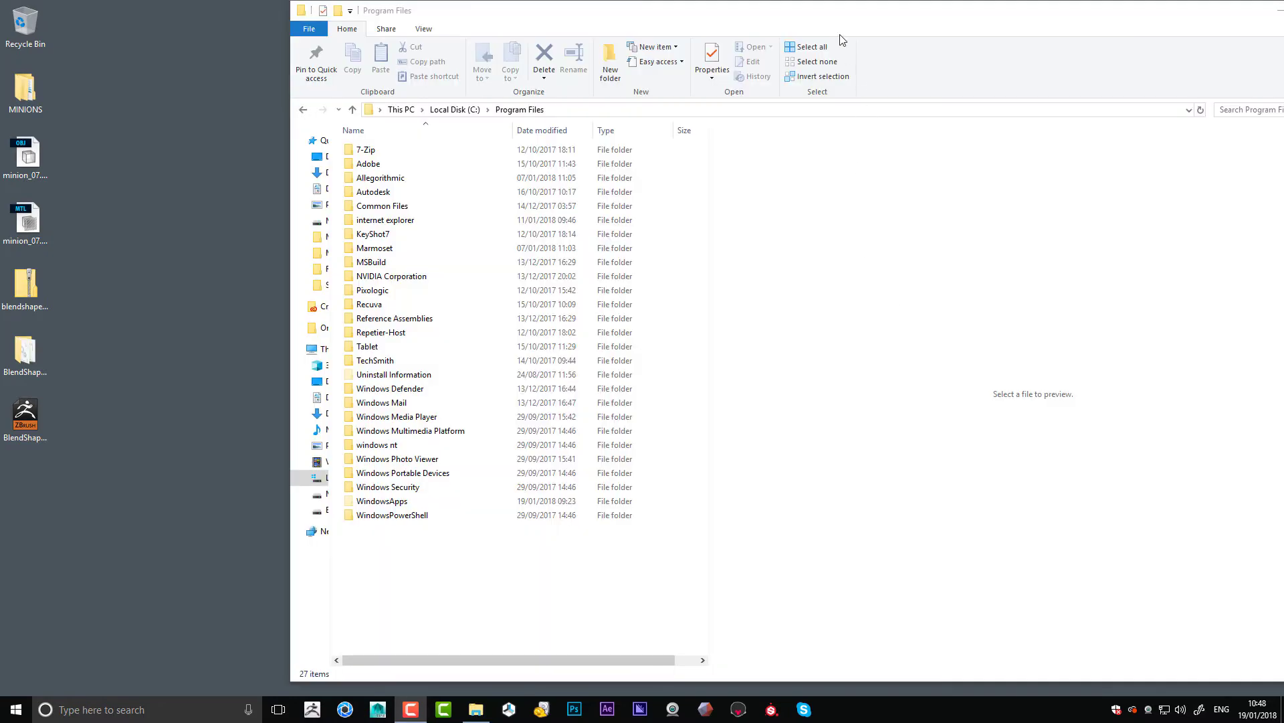
# In Program Files, go to the ZPlugs64 folder under Pixologic, ZBrush 4R8, ZStartup
pyautogui.moveTo(840, 34); pyautogui.dragTo(720, 34)
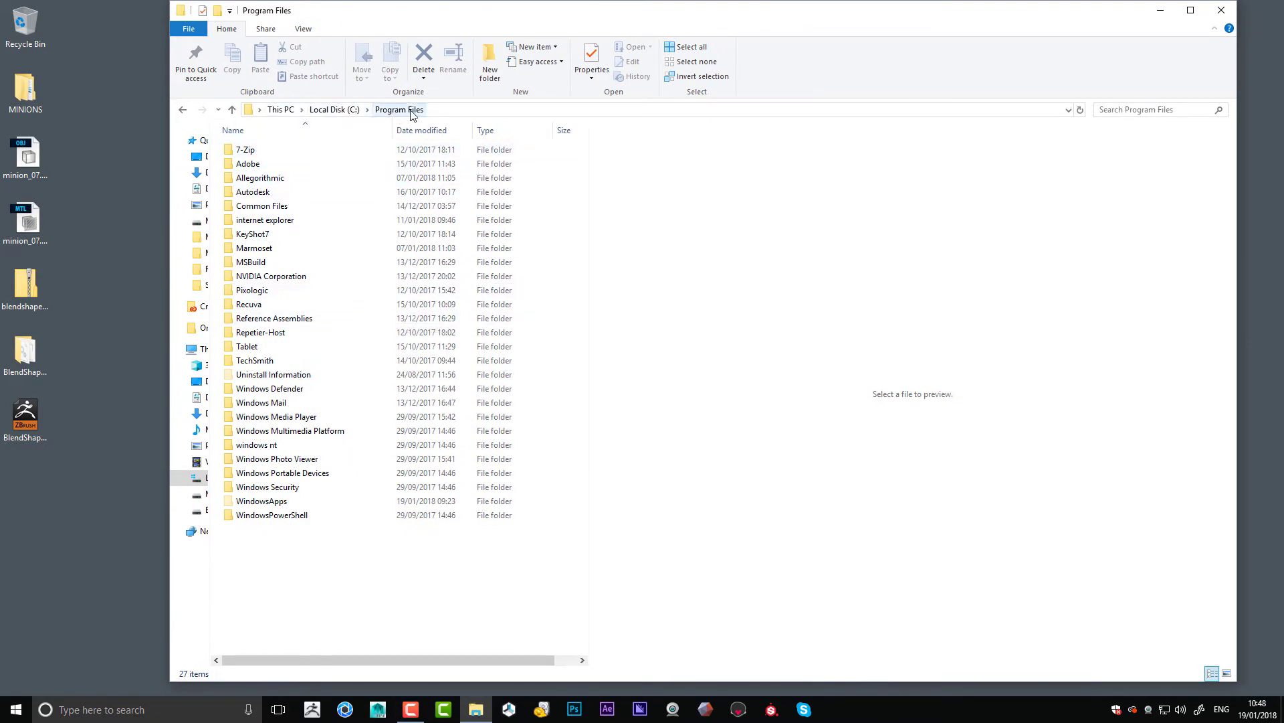
pyautogui.doubleClick(260, 292)
pyautogui.doubleClick(255, 149)
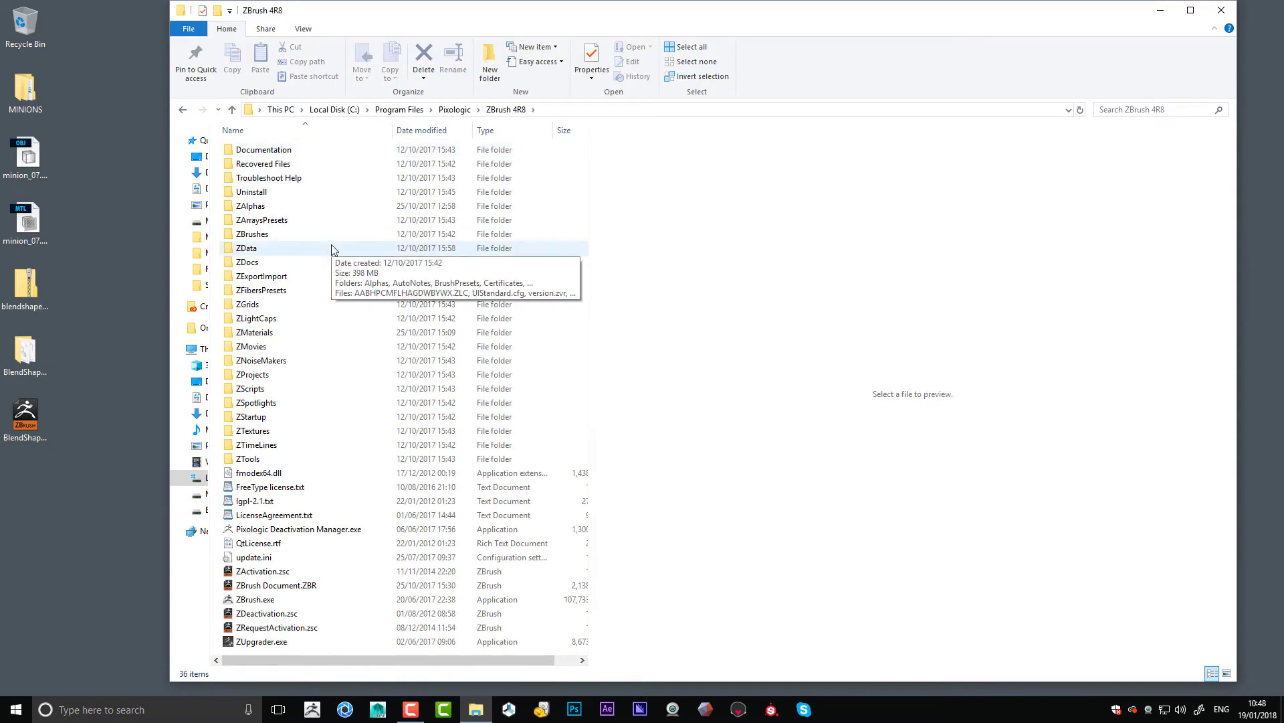
pyautogui.click(260, 418)
pyautogui.doubleClick(260, 419)
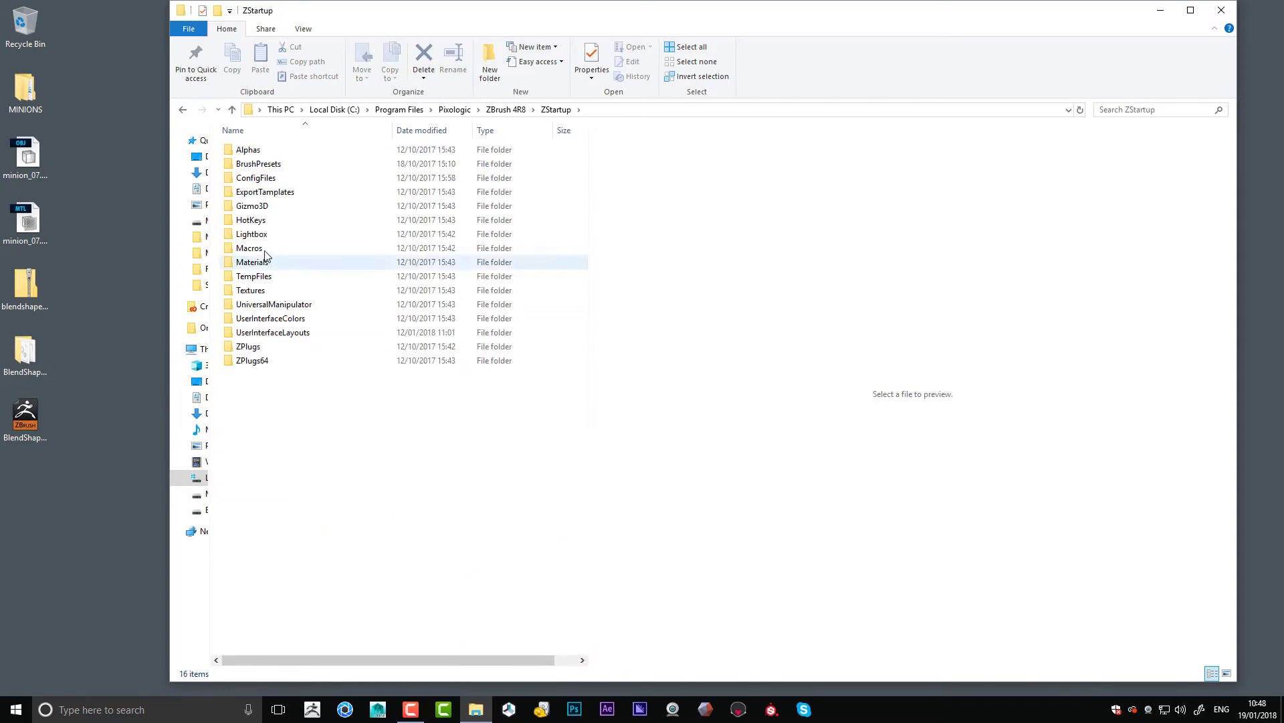
pyautogui.doubleClick(249, 346)
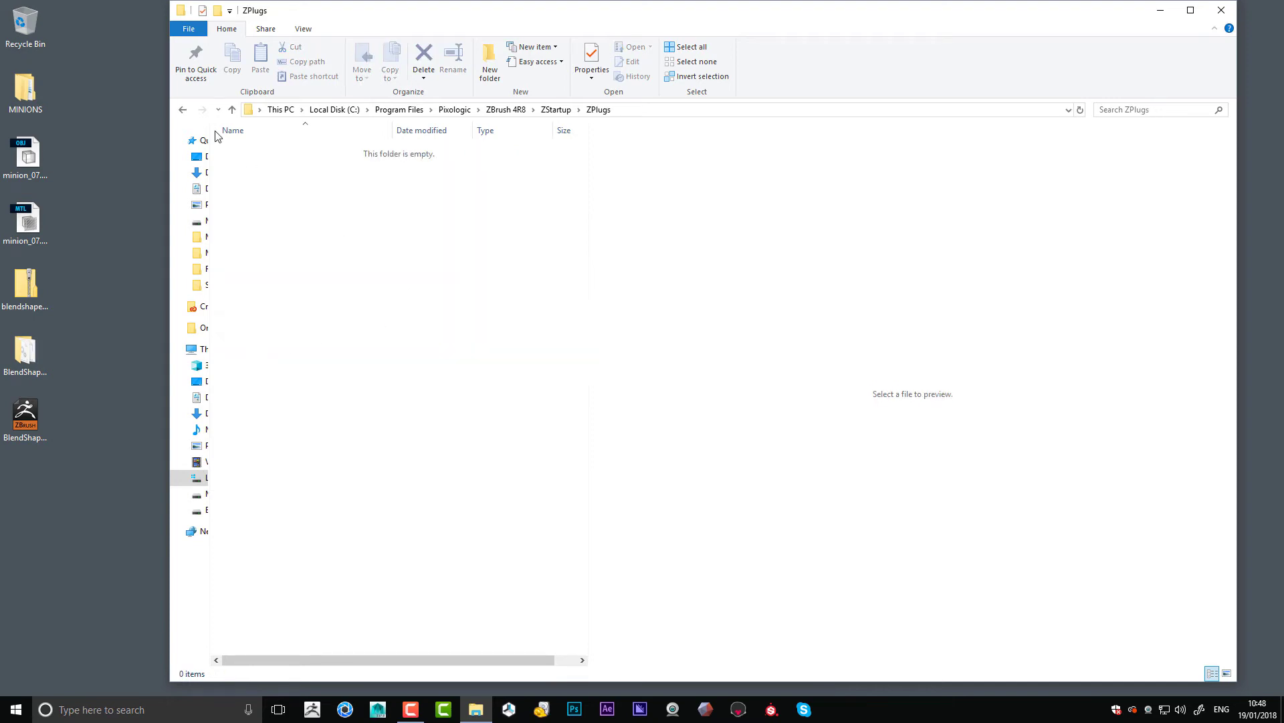
pyautogui.click(184, 110)
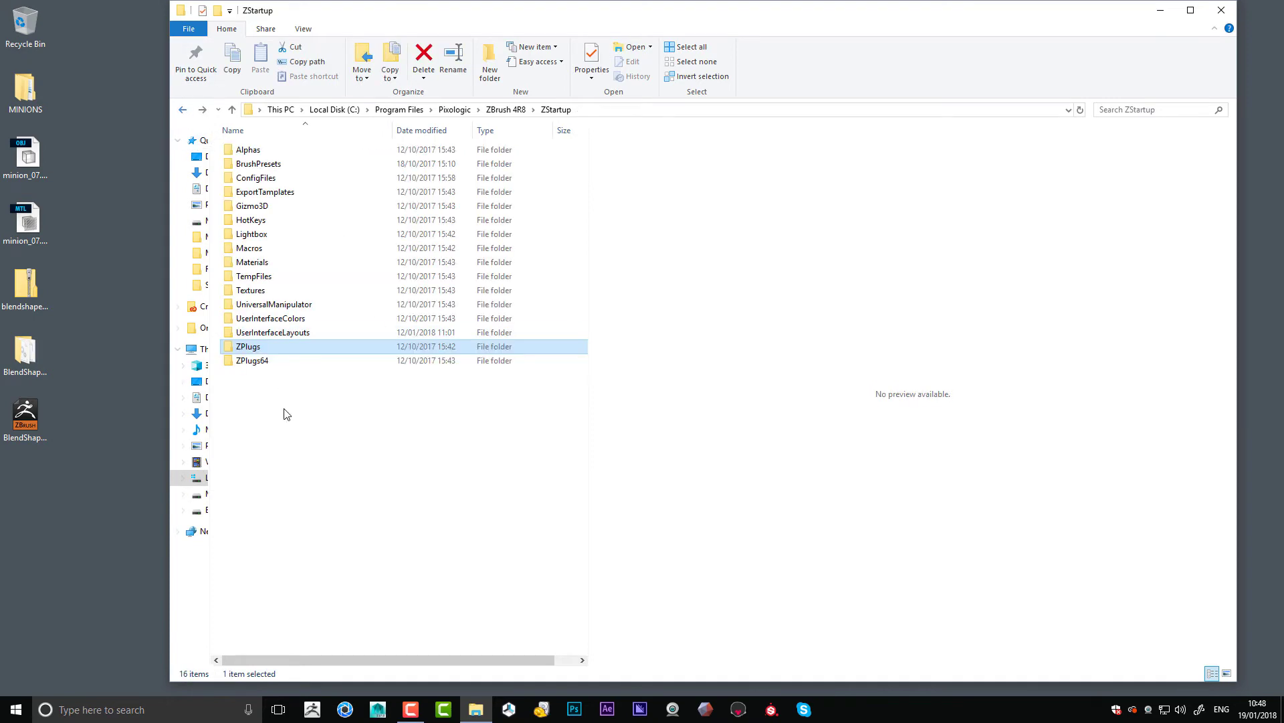
pyautogui.doubleClick(256, 361)
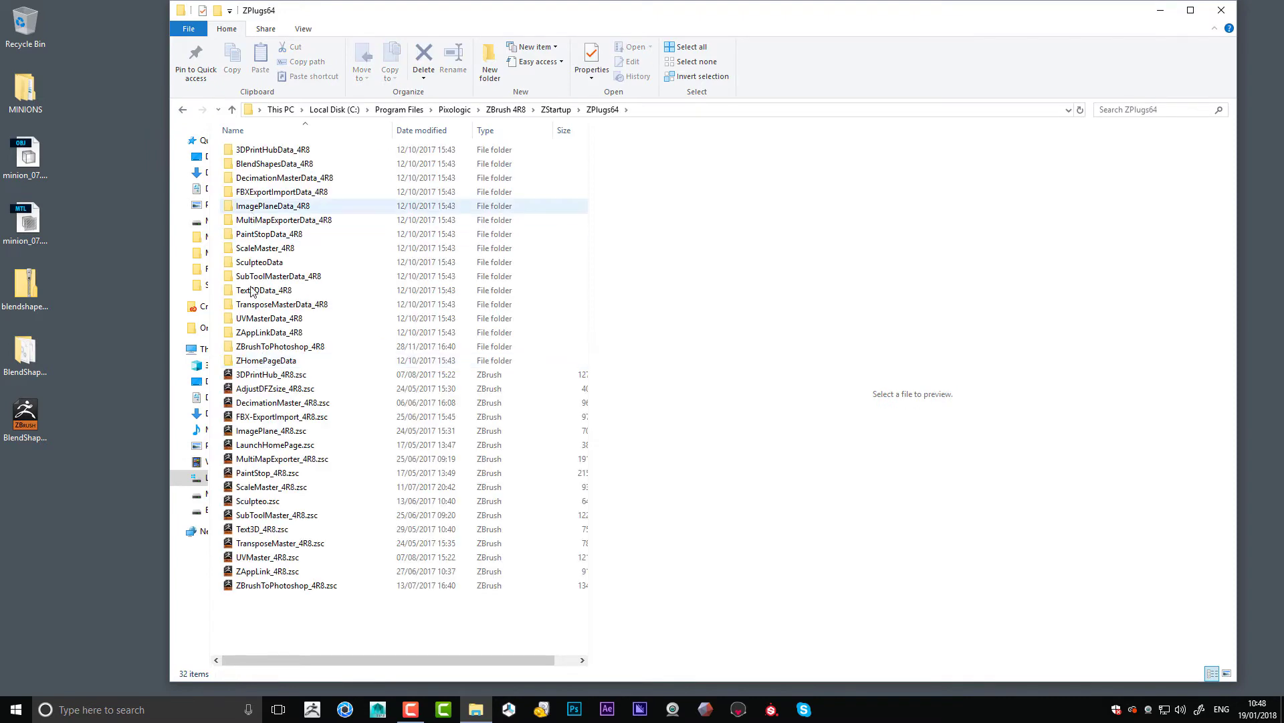
# Move the BlendShapesData_4R8 folder and the BlendShapes .zsc file from the desktop into ZPlugs64, skipping duplicate files
pyautogui.moveTo(79, 457); pyautogui.dragTo(26, 367)
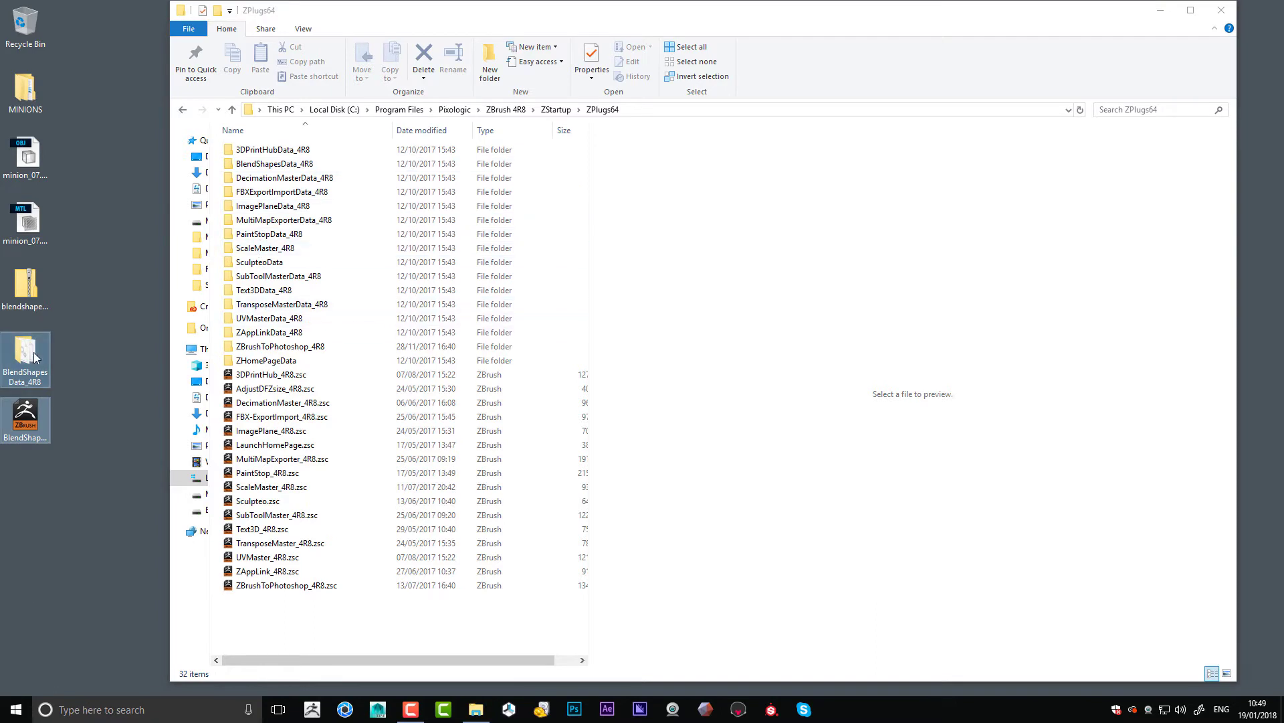
pyautogui.moveTo(30, 355); pyautogui.dragTo(277, 601)
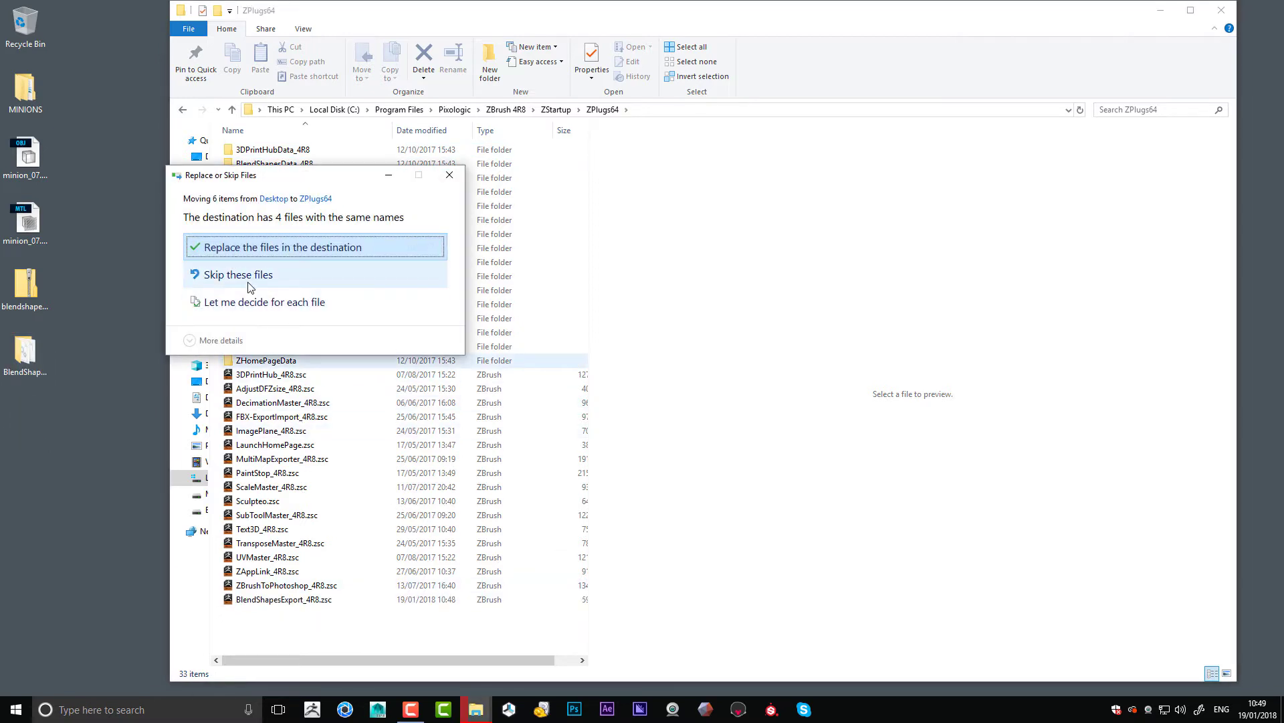
pyautogui.click(253, 277)
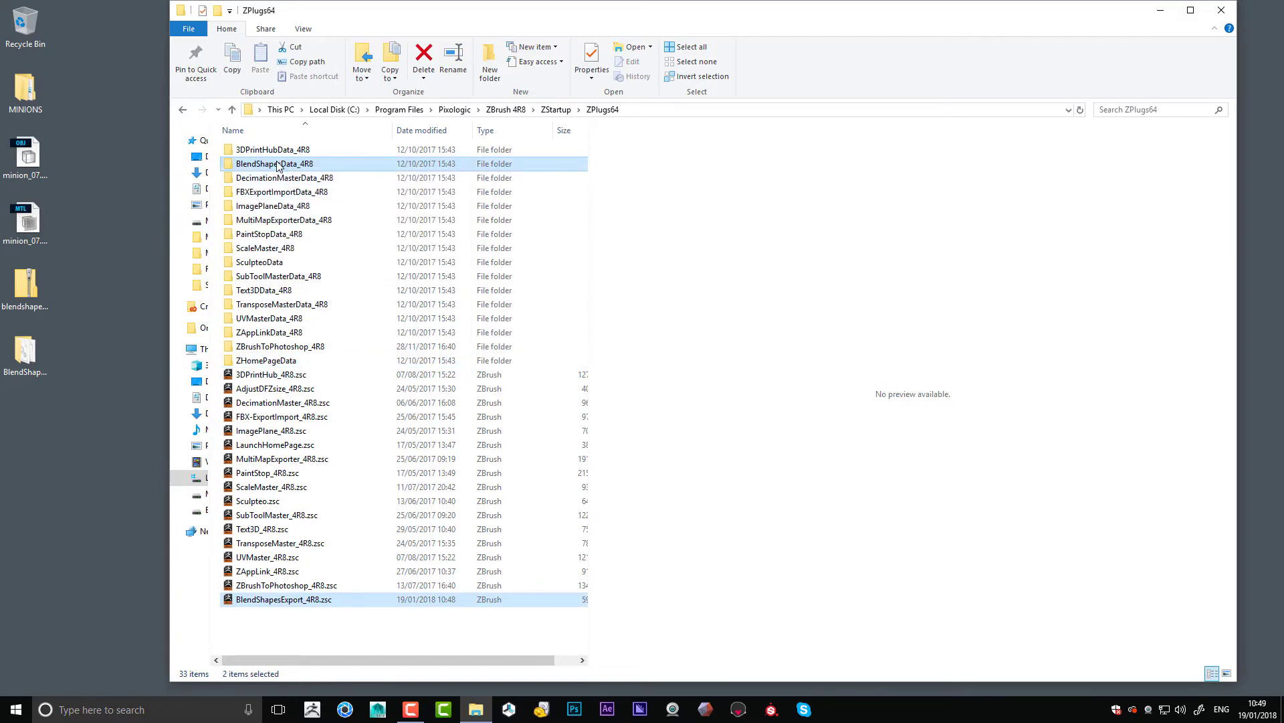
# Delete the leftover blend shapes zip and data folder from the desktop and close the file window
pyautogui.click(68, 417)
pyautogui.moveTo(39, 407); pyautogui.dragTo(40, 401)
pyautogui.moveTo(37, 306); pyautogui.dragTo(34, 47)
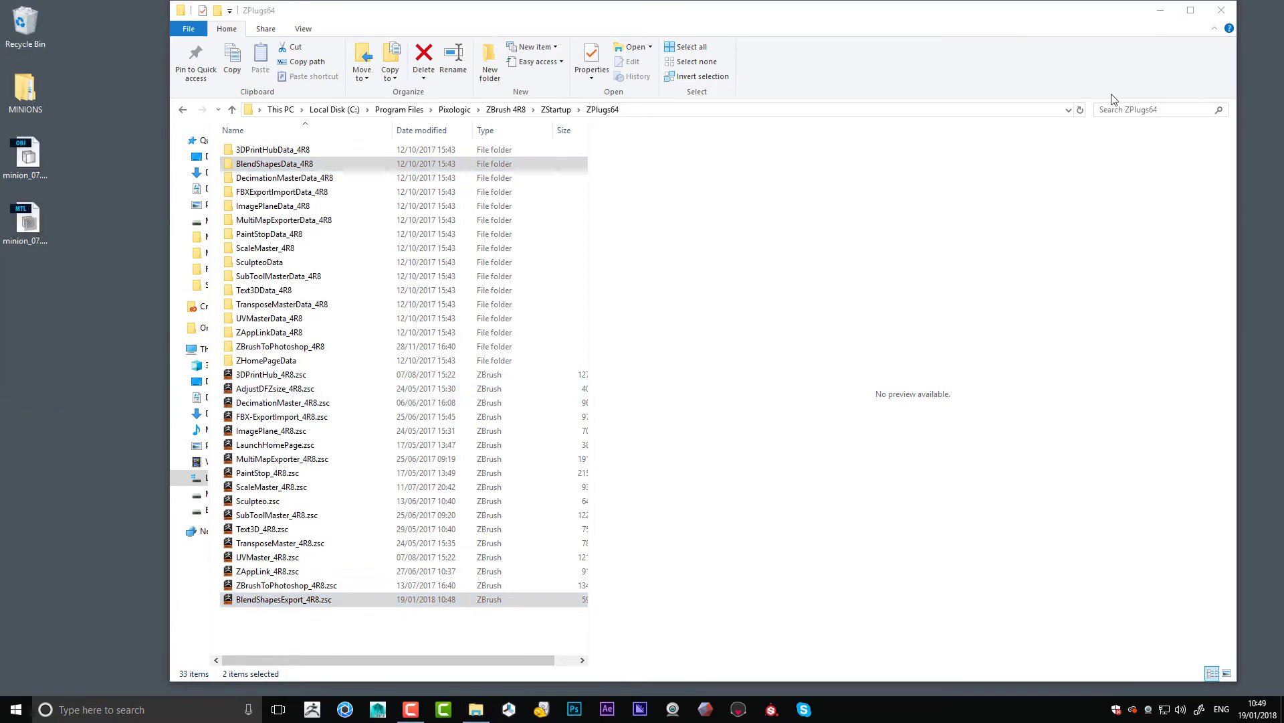
pyautogui.click(1222, 12)
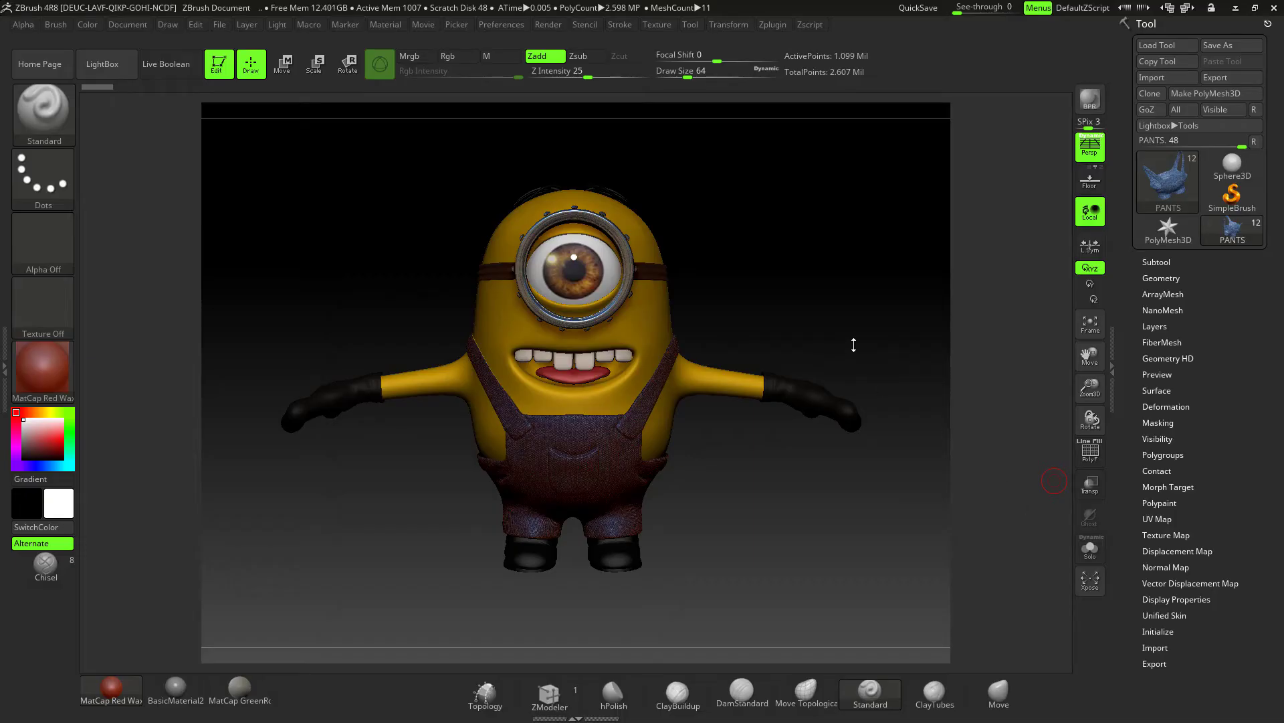
# In ZBrush, create a new sculpting layer on the PANTS subtool with the Maya Blend Shapes plugin
pyautogui.moveTo(822, 272); pyautogui.dragTo(801, 140)
pyautogui.click(770, 26)
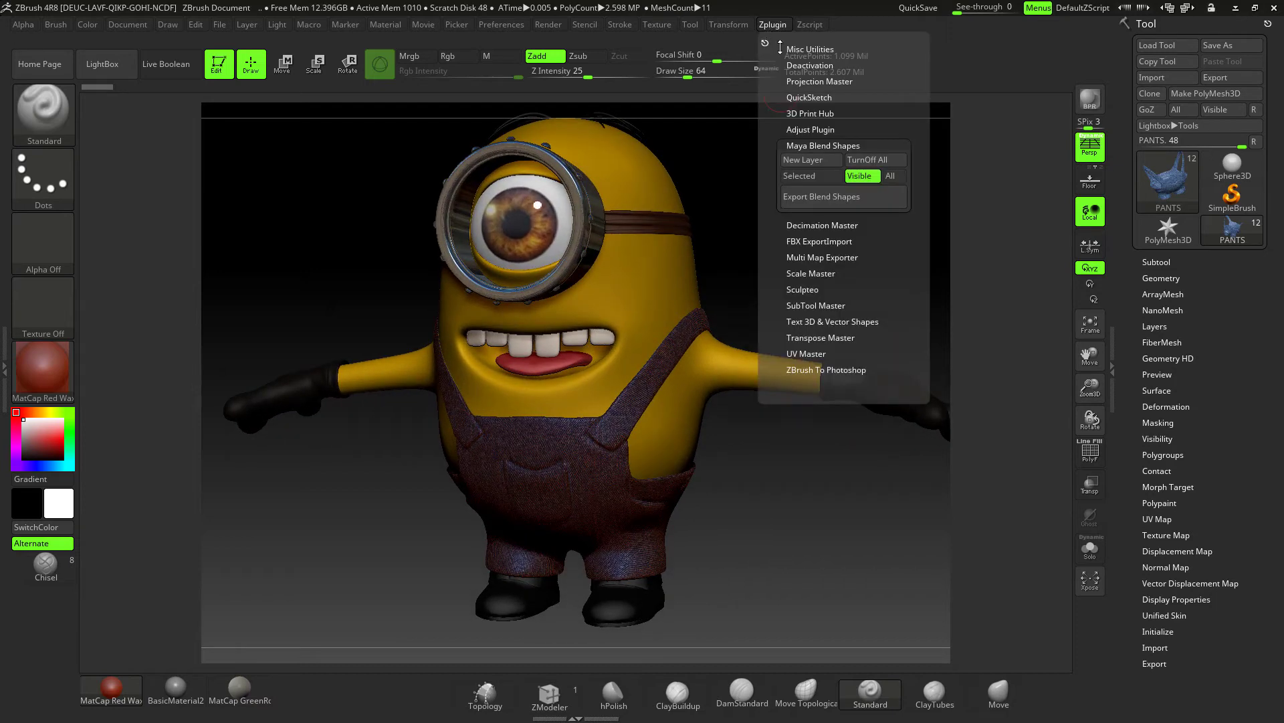
pyautogui.click(811, 161)
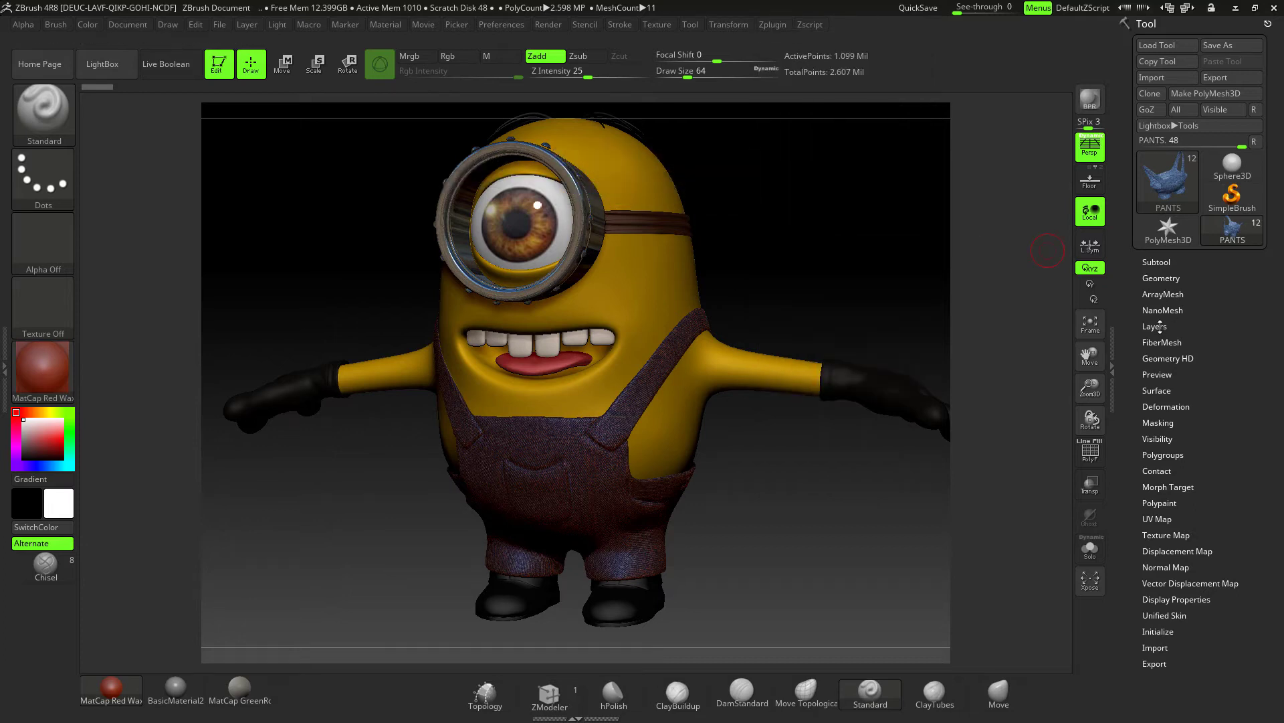
pyautogui.click(1161, 327)
pyautogui.moveTo(1218, 288); pyautogui.dragTo(1218, 160)
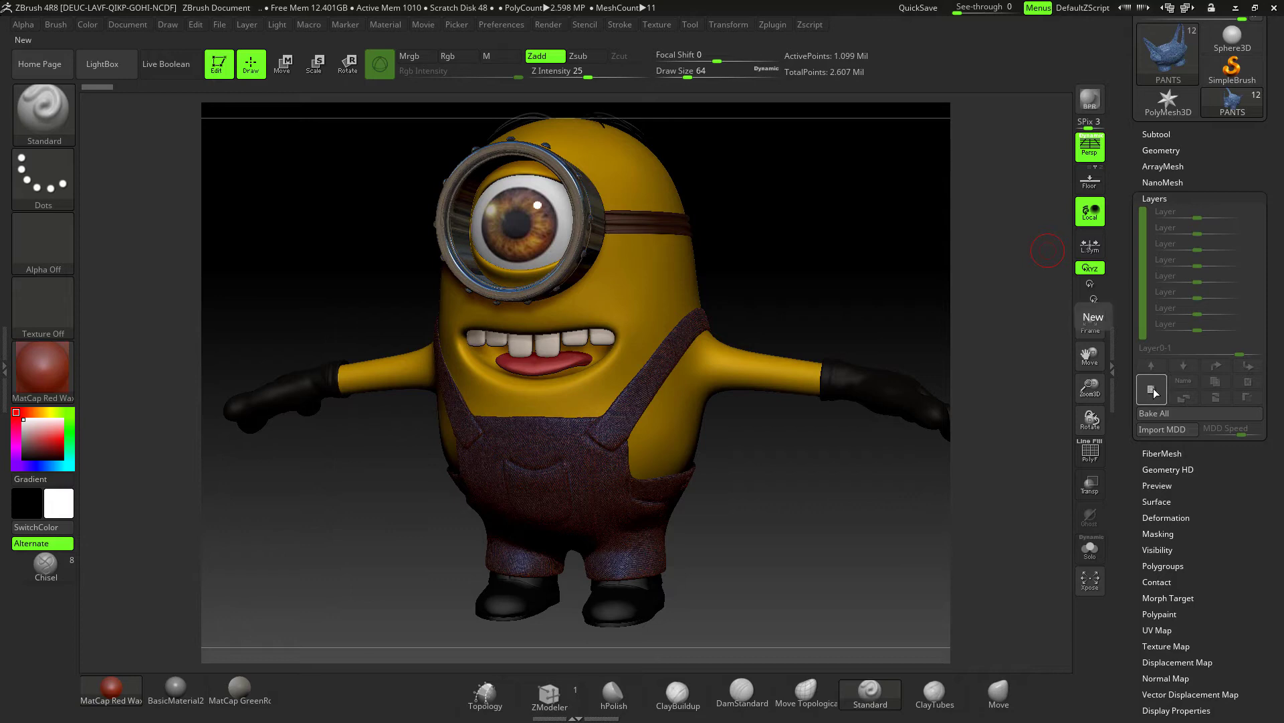
pyautogui.click(772, 24)
pyautogui.click(800, 166)
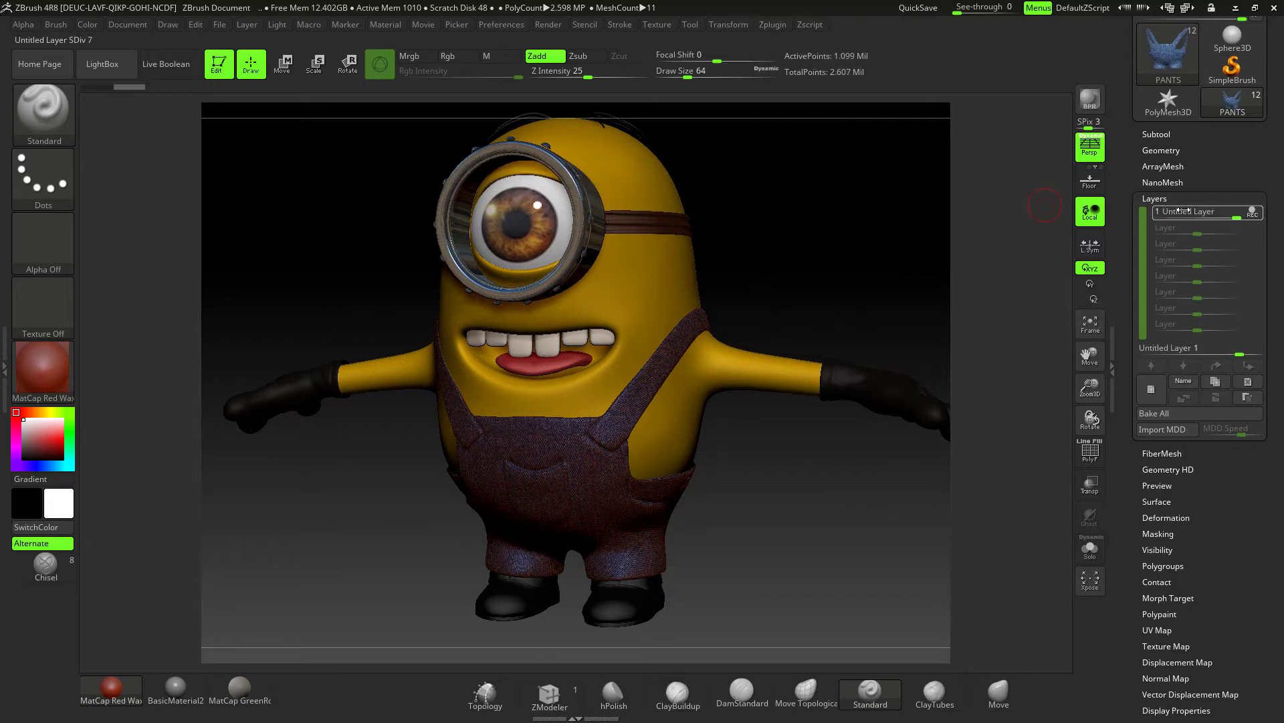
# Rename the new layer as mouth
pyautogui.click(1184, 381)
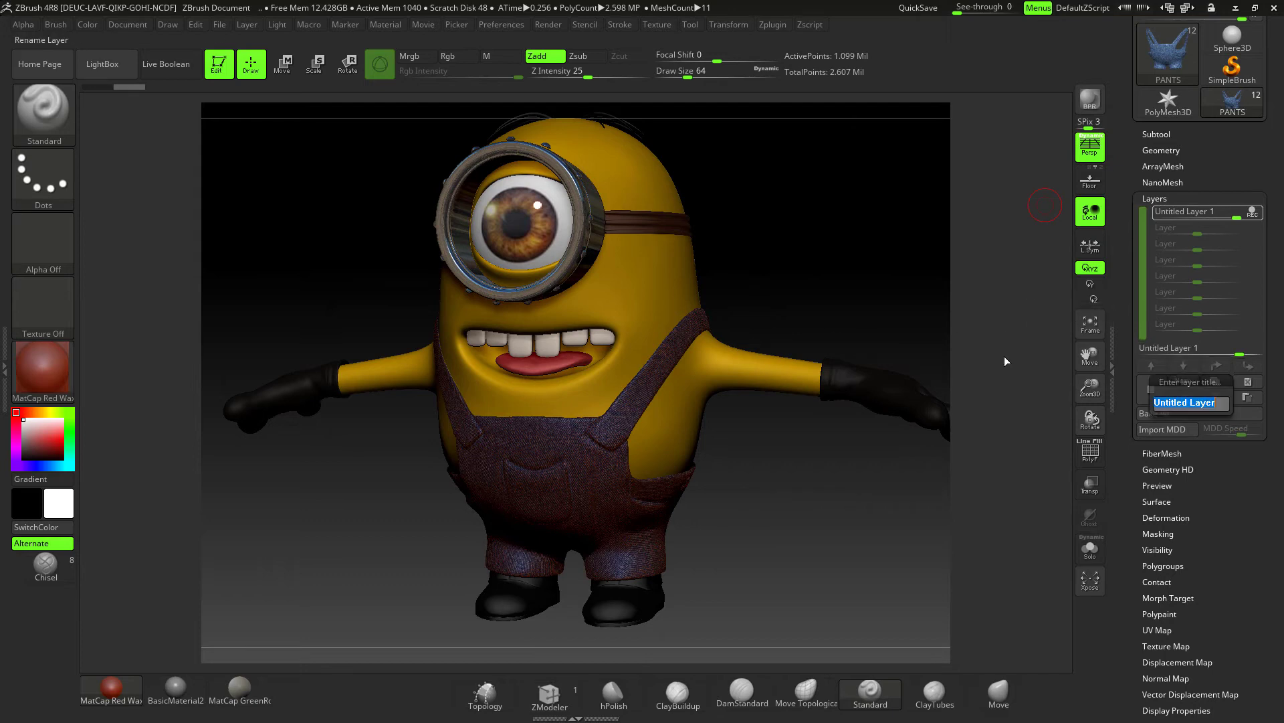
pyautogui.write('mouth')
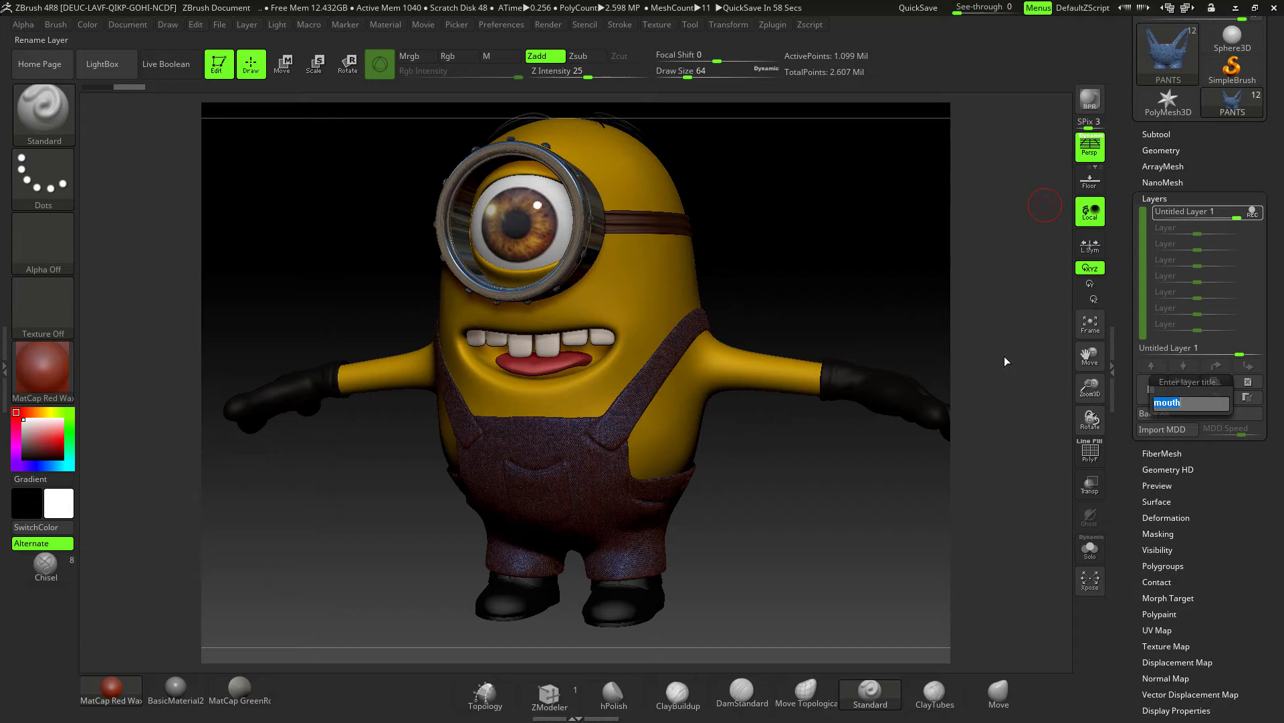
pyautogui.press('Return')
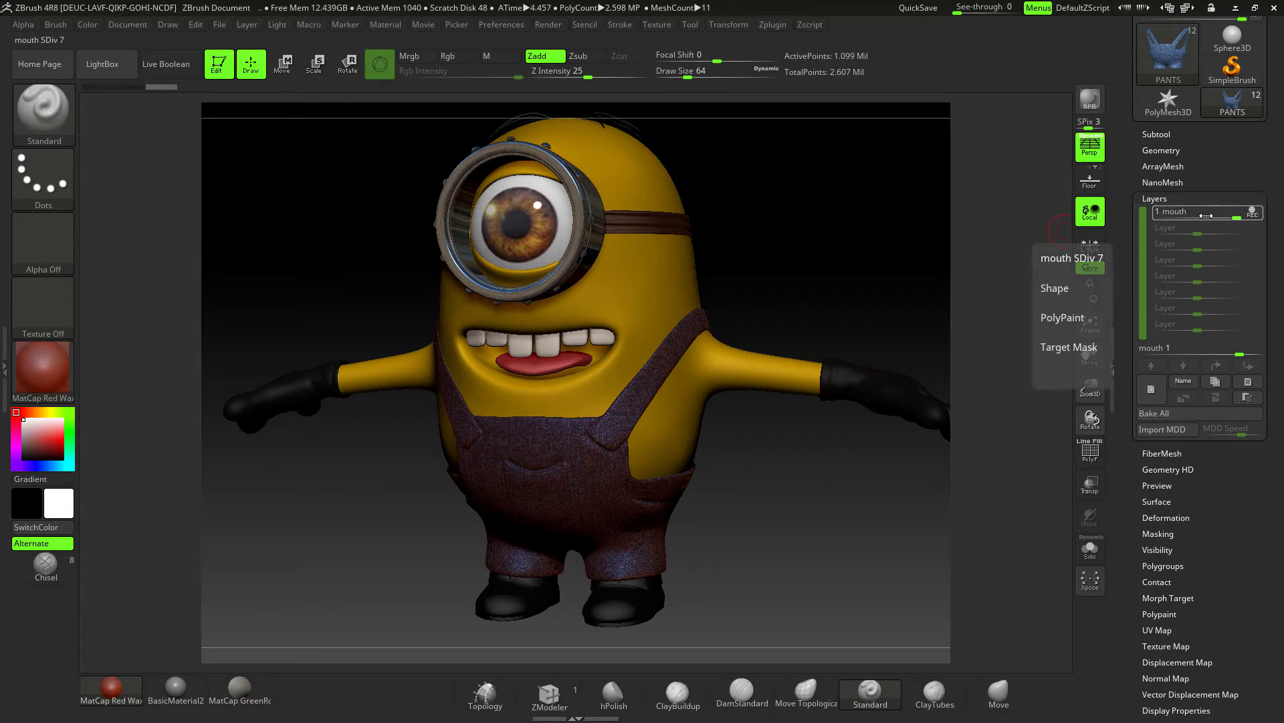
# Choose the Move brush and set its Draw Size to 305
pyautogui.moveTo(912, 261); pyautogui.dragTo(837, 272)
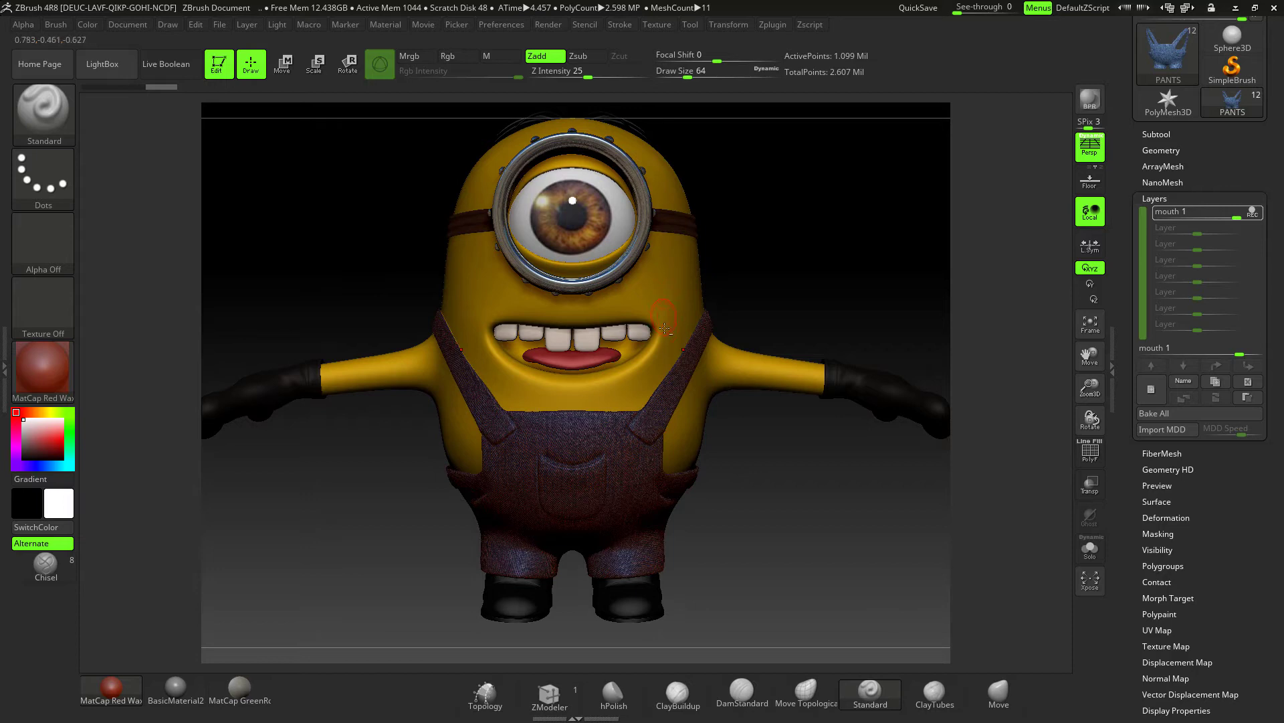
pyautogui.click(999, 692)
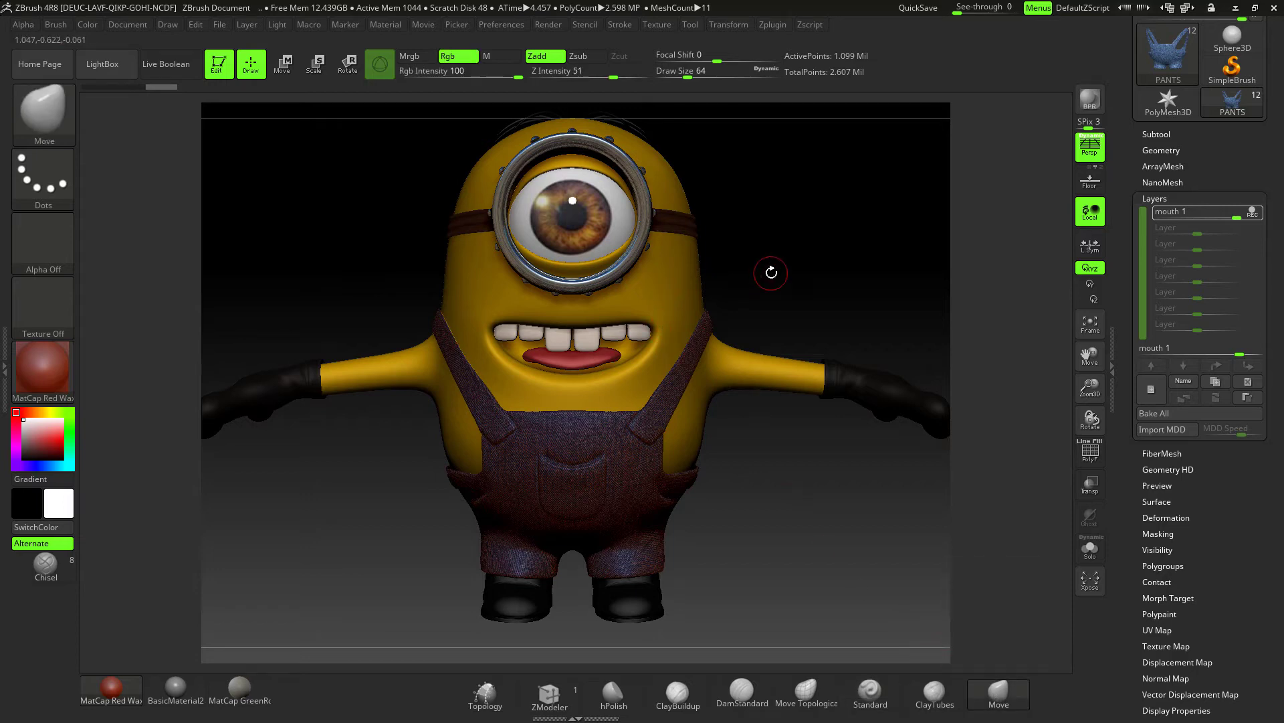
pyautogui.press('space')
pyautogui.moveTo(770, 269)
pyautogui.mouseDown()
pyautogui.moveTo(806, 264)
pyautogui.moveTo(790, 268)
pyautogui.mouseUp()
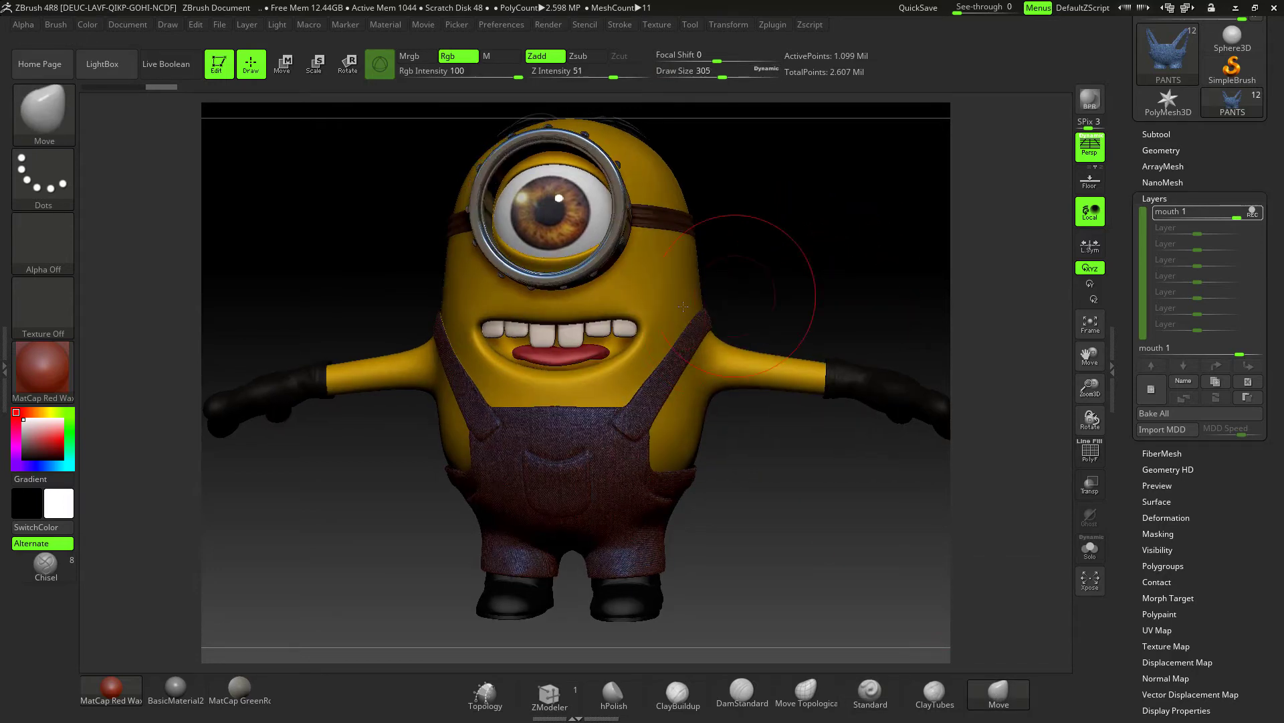
pyautogui.moveTo(717, 311); pyautogui.dragTo(618, 321)
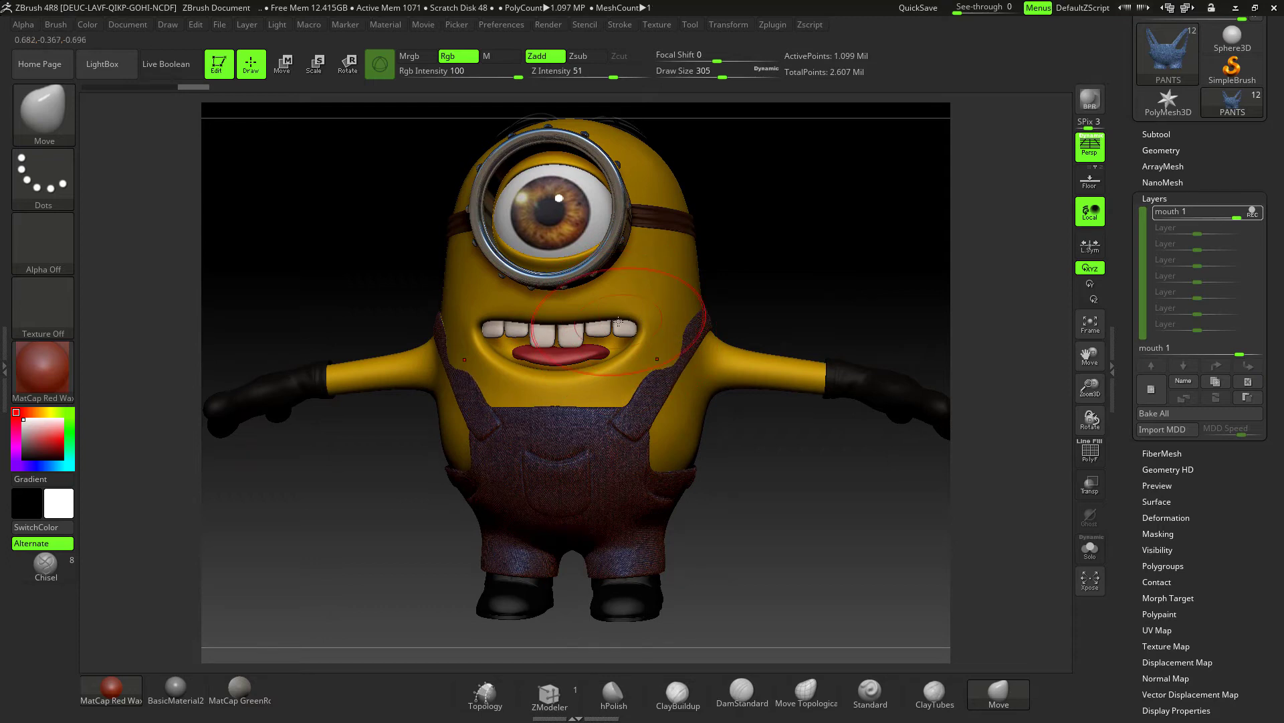
pyautogui.hotkey('ctrl', 'z')
pyautogui.moveTo(809, 287); pyautogui.dragTo(826, 288)
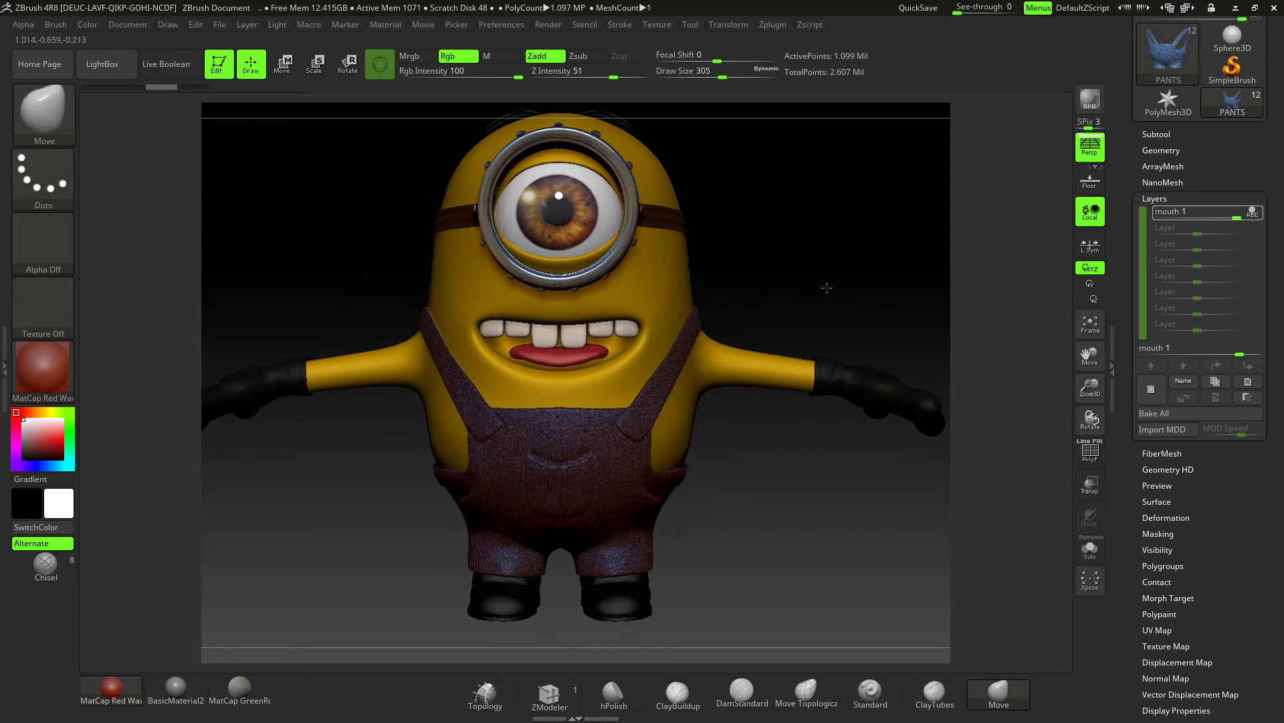
# Make the minion_07 body the active subtool and pull both mouth corners inward to narrow the mouth
pyautogui.click(1157, 135)
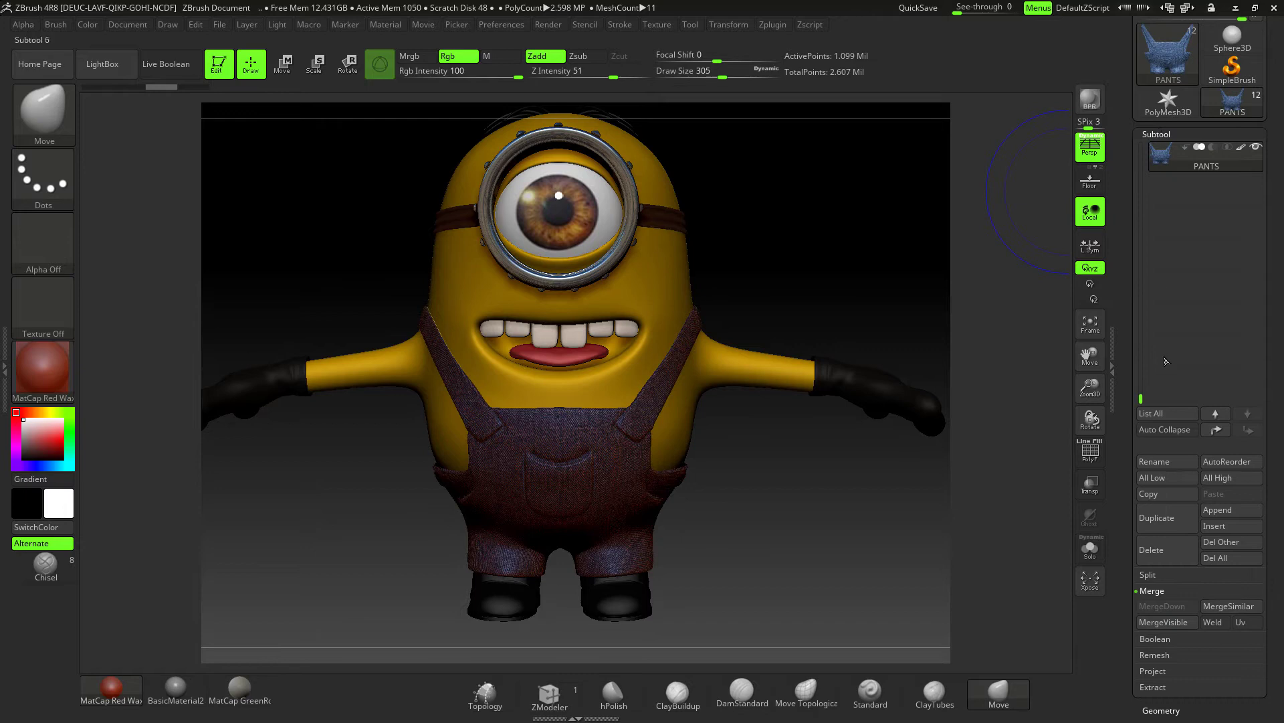
pyautogui.keyDown('alt'); pyautogui.click(632, 281); pyautogui.keyUp('alt')
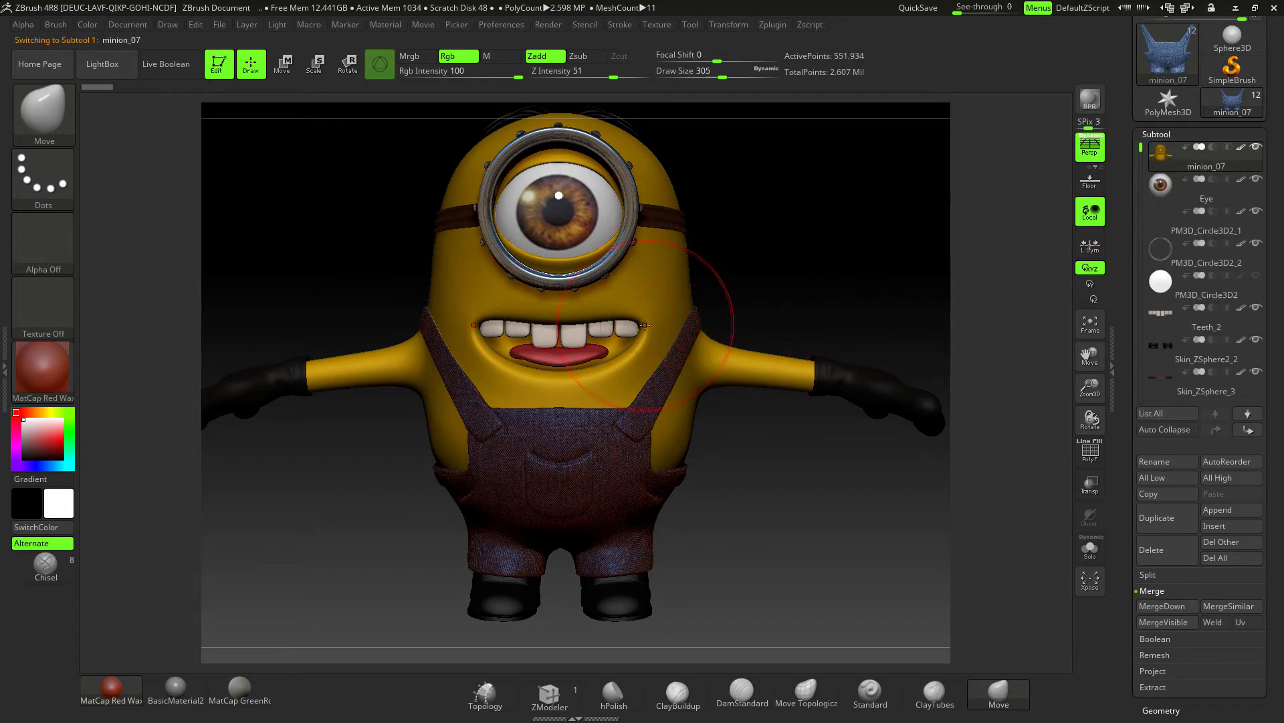
pyautogui.moveTo(632, 328); pyautogui.dragTo(612, 326)
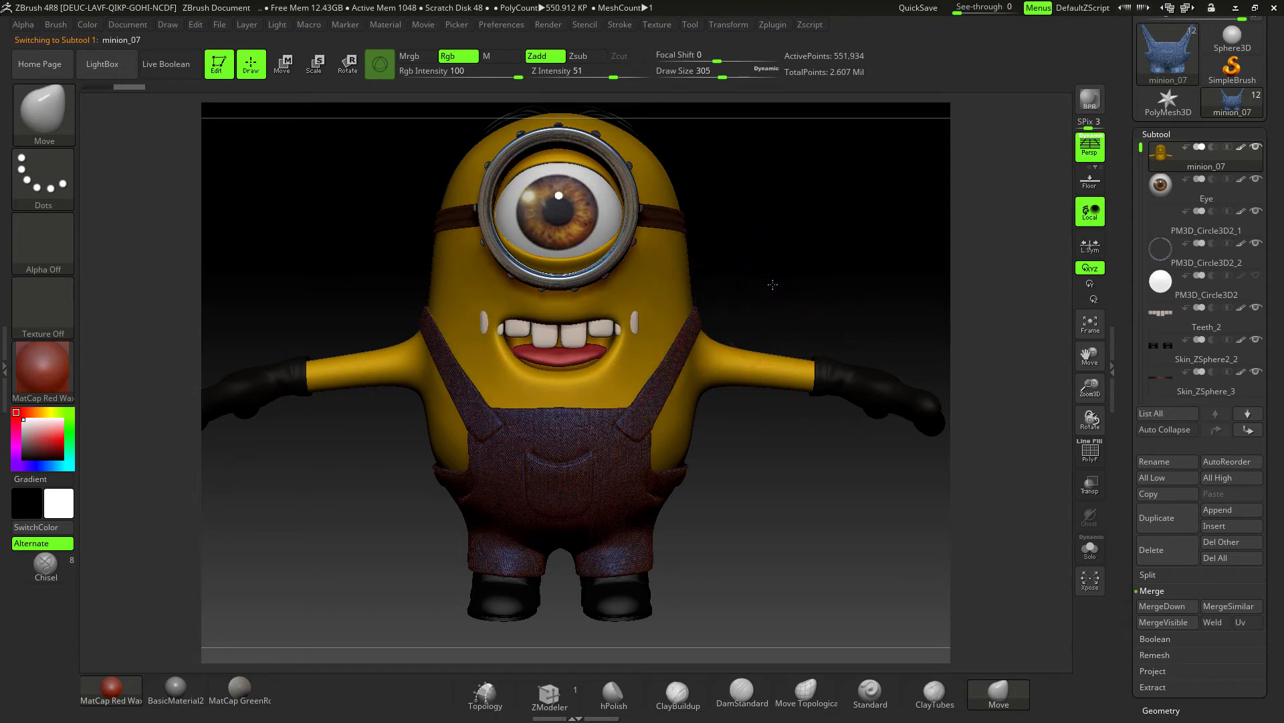
pyautogui.moveTo(768, 281); pyautogui.dragTo(622, 326)
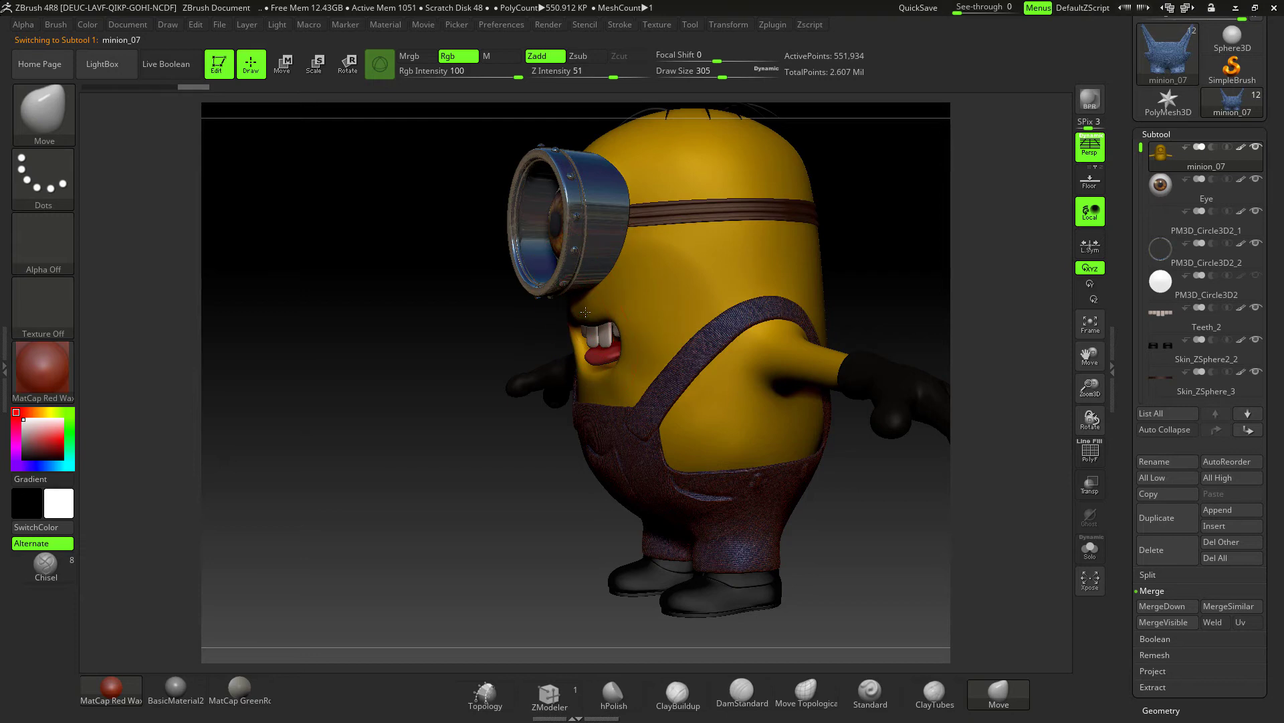
pyautogui.moveTo(889, 264); pyautogui.dragTo(946, 256)
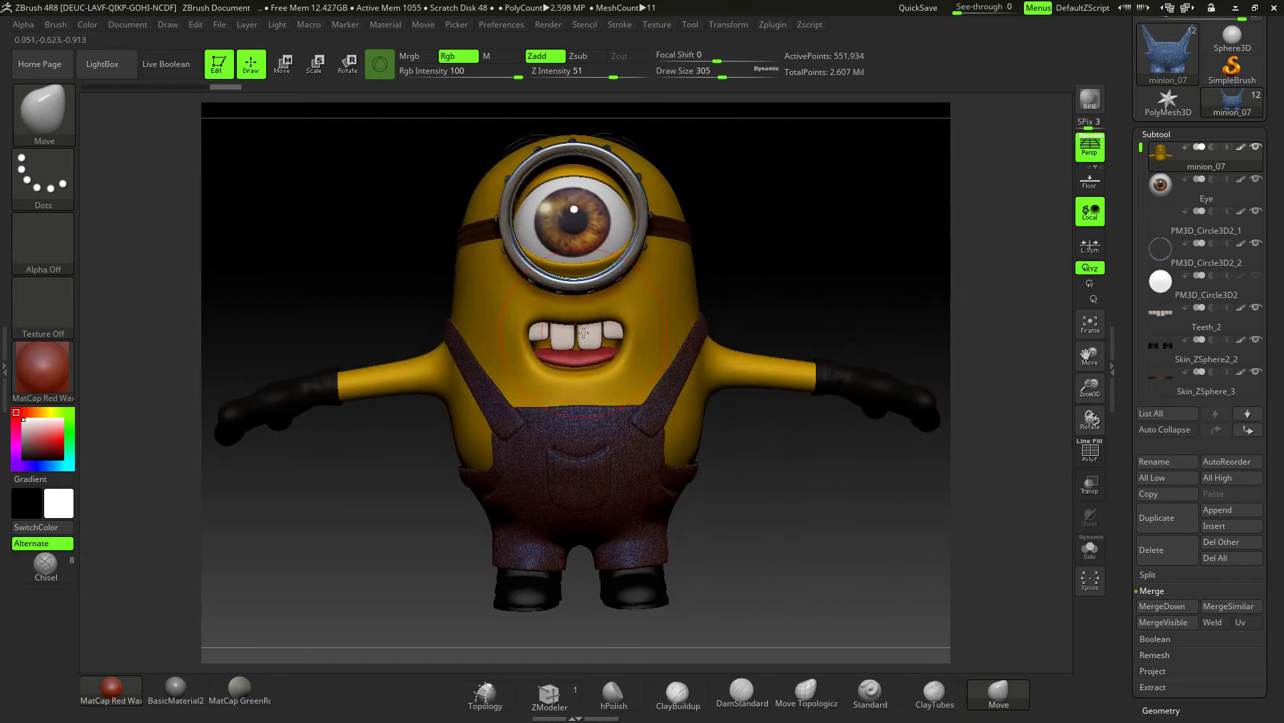
pyautogui.moveTo(628, 330); pyautogui.dragTo(581, 322)
# Set the Move brush's Draw Size to 223 and reshape the lower corners and sides of the narrowed mouth
pyautogui.press('space')
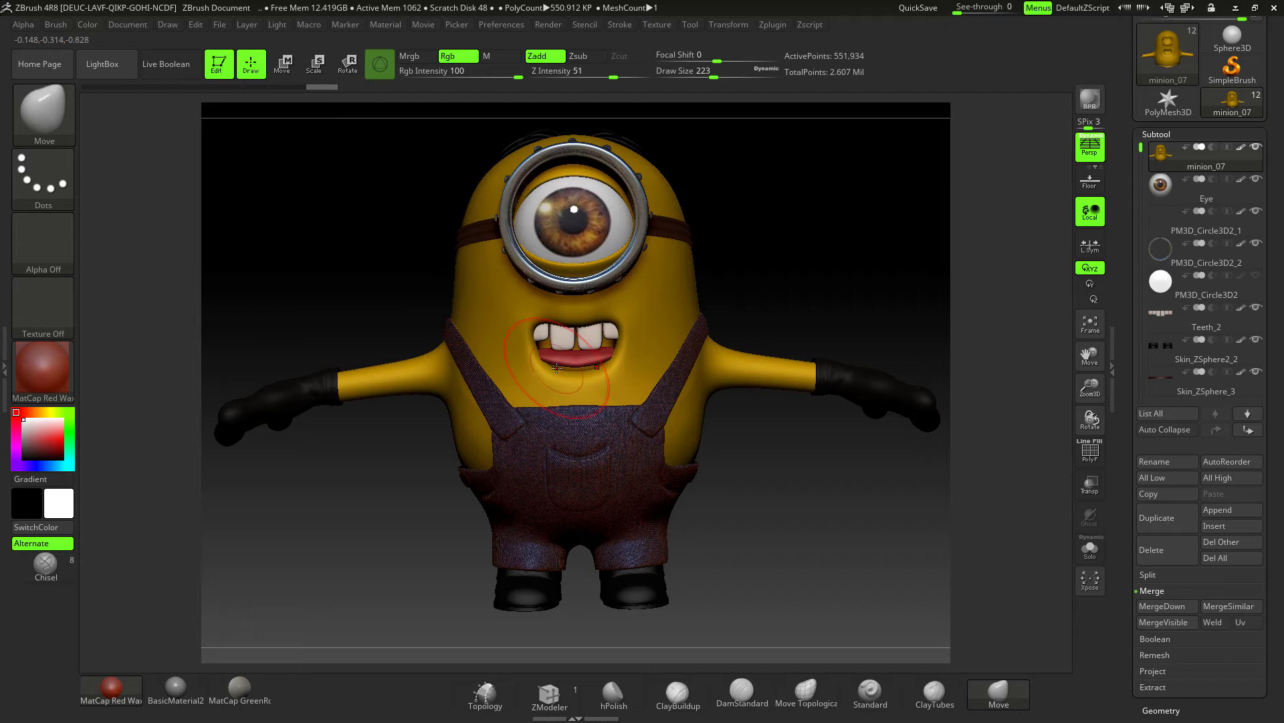
pyautogui.moveTo(555, 370); pyautogui.dragTo(540, 357)
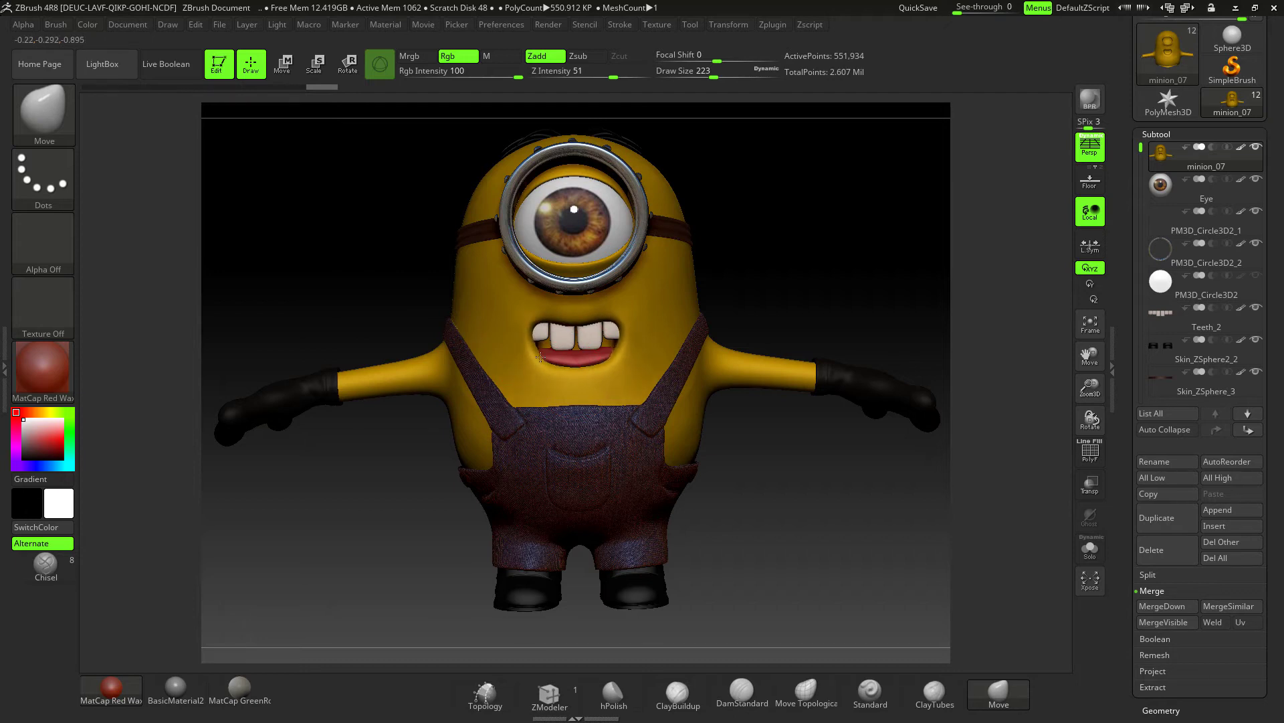
pyautogui.keyDown('alt'); pyautogui.moveTo(863, 299); pyautogui.dragTo(703, 268); pyautogui.keyUp('alt')
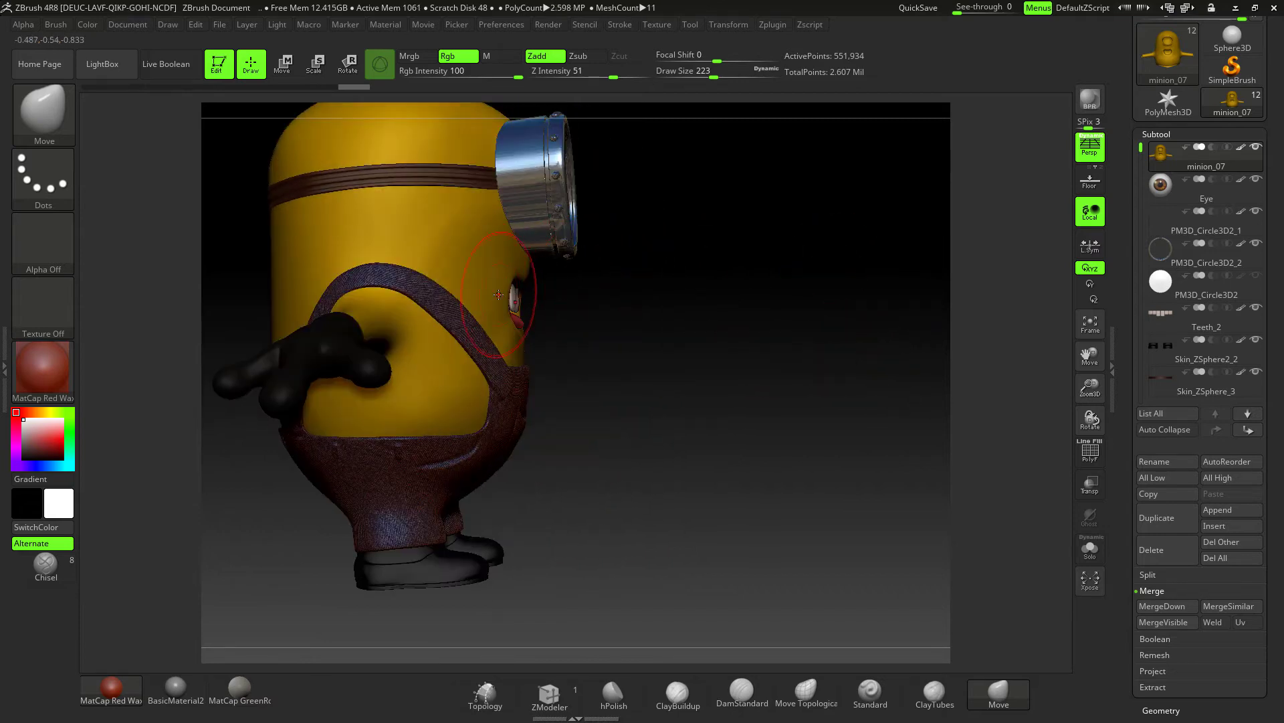
pyautogui.moveTo(768, 329); pyautogui.dragTo(821, 303)
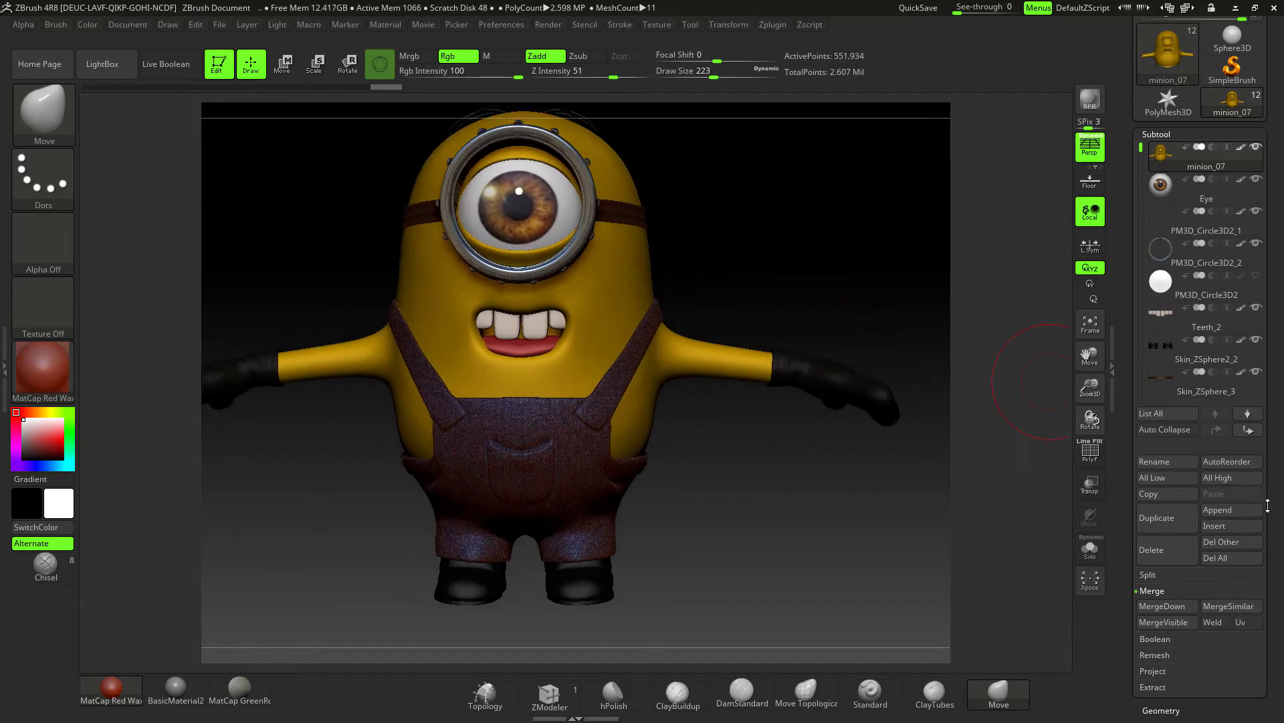
# Check the layers of minion_07, make PANTS the active subtool and delete its mouth layer
pyautogui.scroll(-5, 1191, 418)
pyautogui.click(1155, 431)
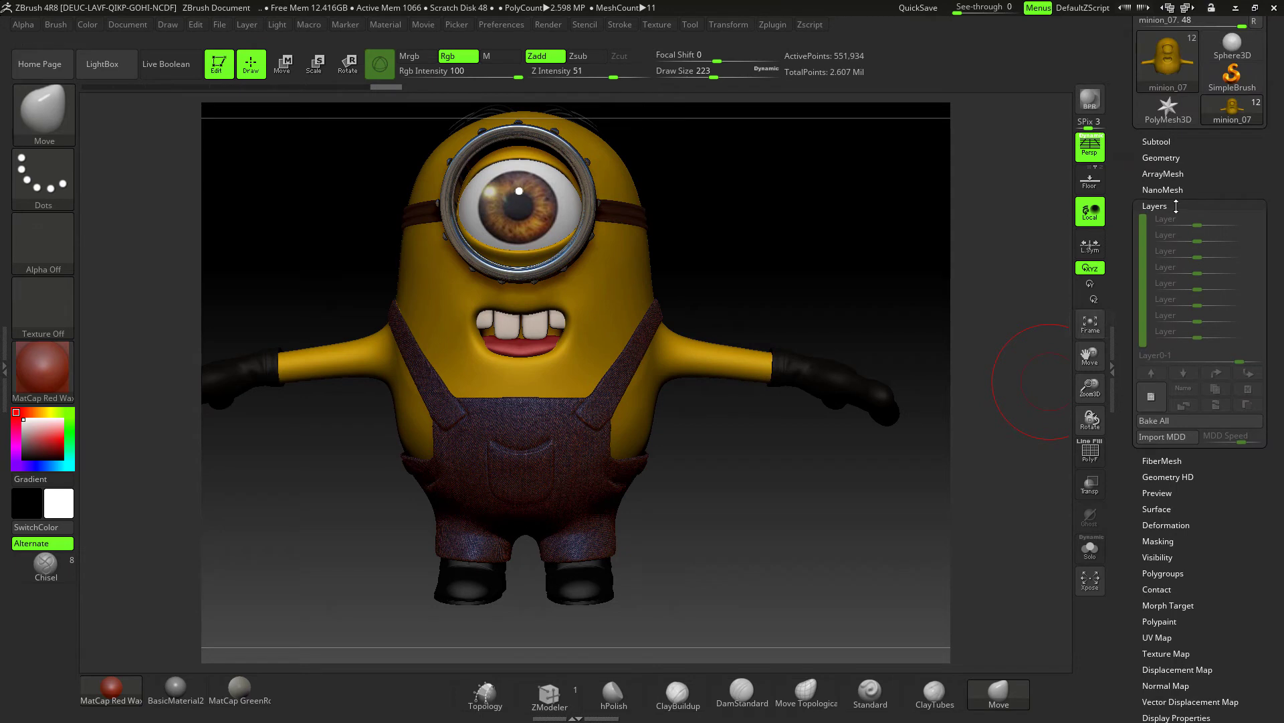
pyautogui.click(1159, 140)
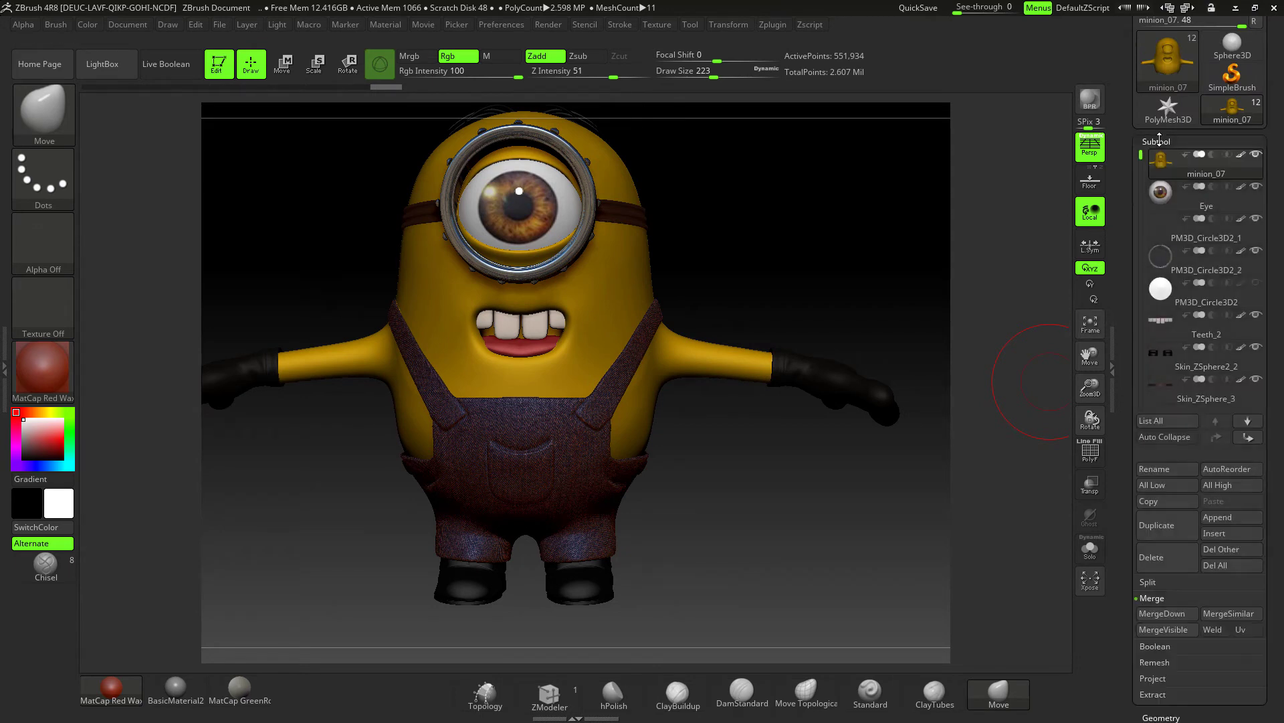
pyautogui.moveTo(1150, 251); pyautogui.dragTo(1148, 287)
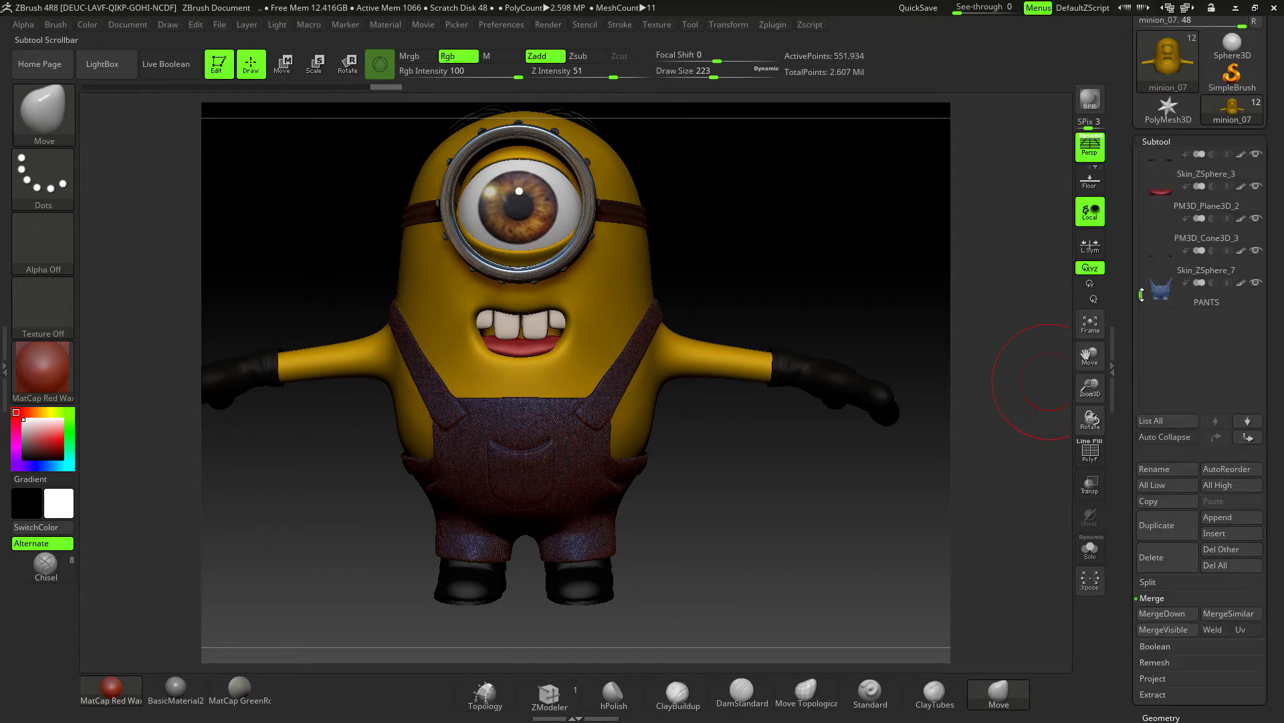
pyautogui.click(1161, 289)
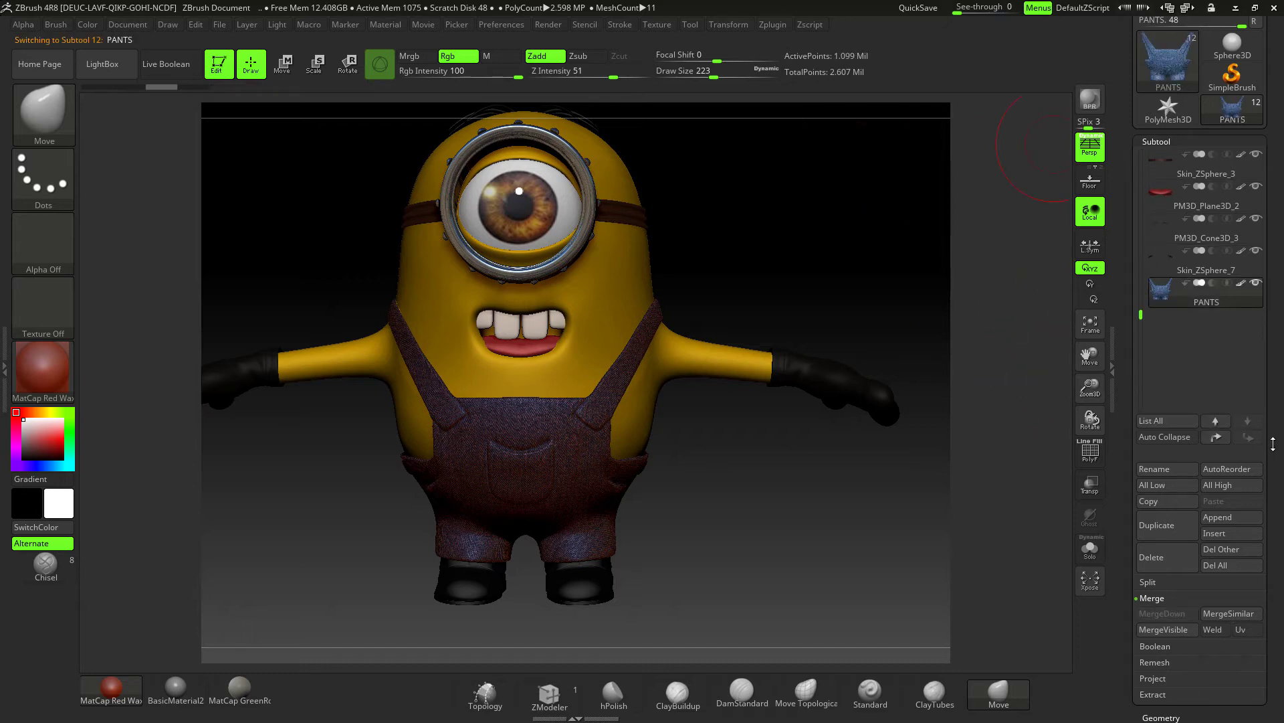
pyautogui.moveTo(1273, 443); pyautogui.dragTo(1265, 313)
pyautogui.click(1152, 362)
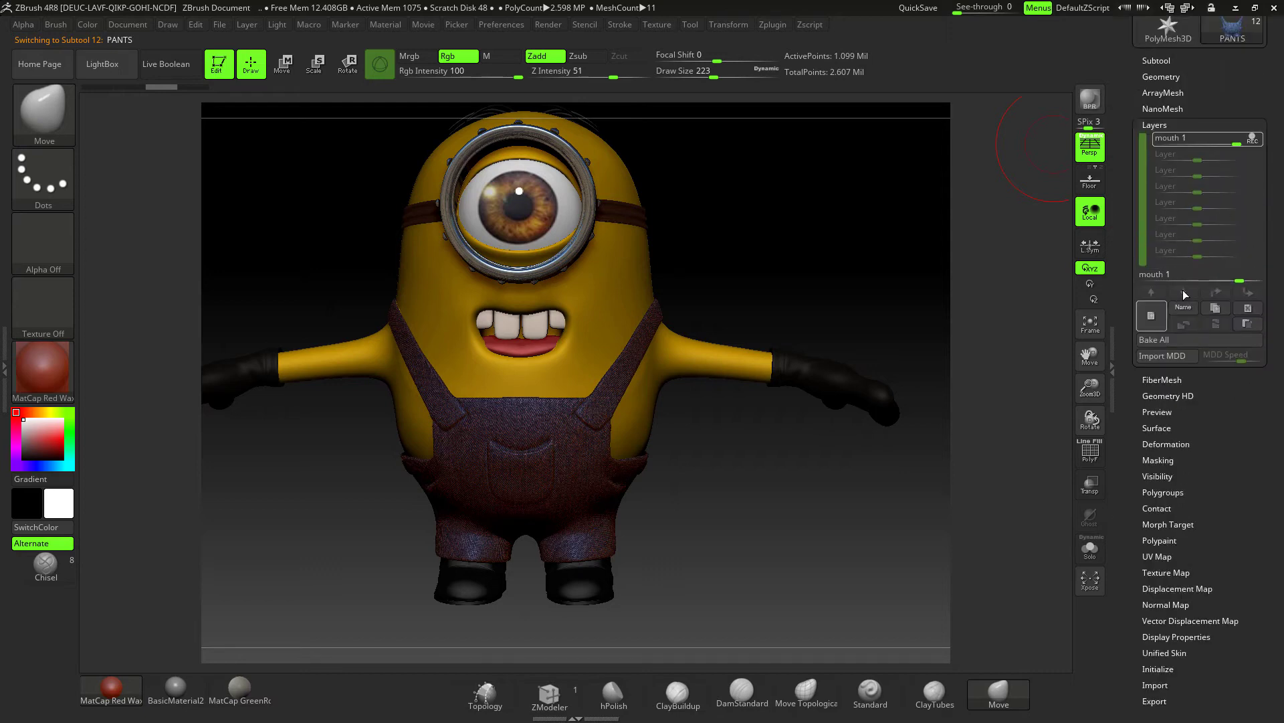
pyautogui.moveTo(1239, 139); pyautogui.dragTo(1234, 139)
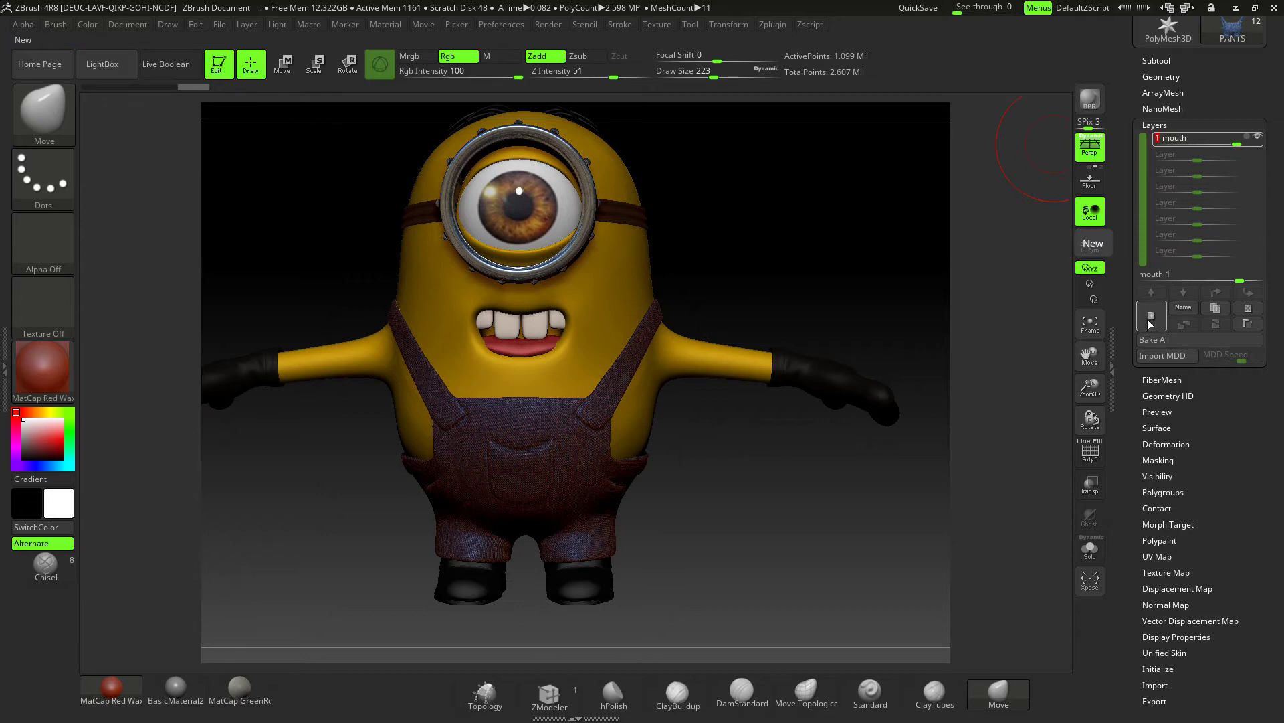
pyautogui.click(1248, 308)
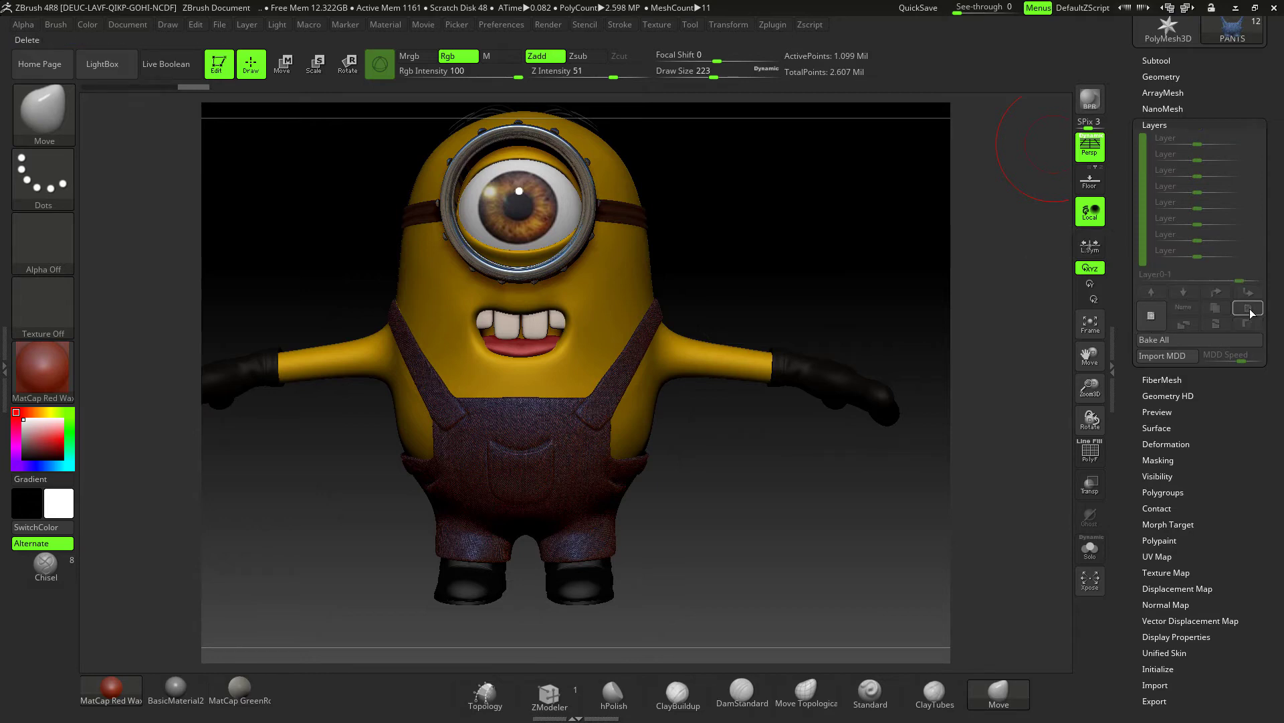
# Make the minion_07 body the active subtool and revert its undo history to the original wide mouth
pyautogui.click(1157, 60)
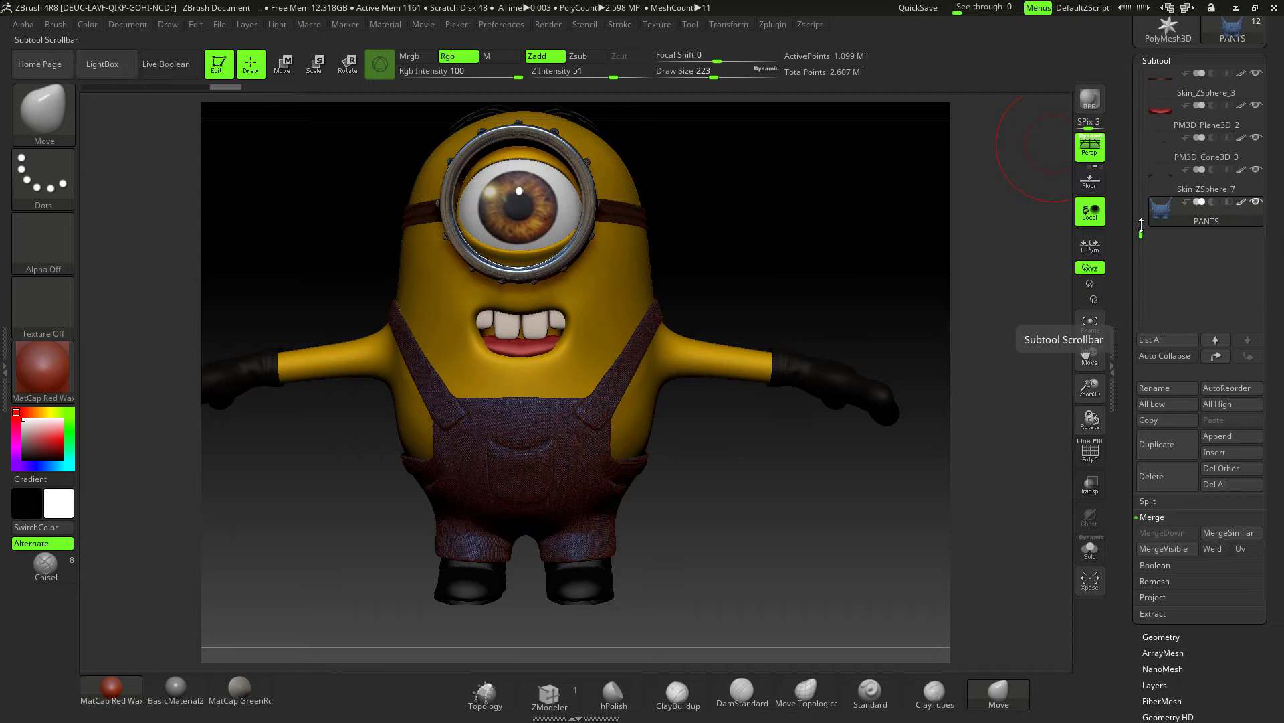
pyautogui.moveTo(1142, 226); pyautogui.dragTo(1142, 72)
pyautogui.click(1162, 83)
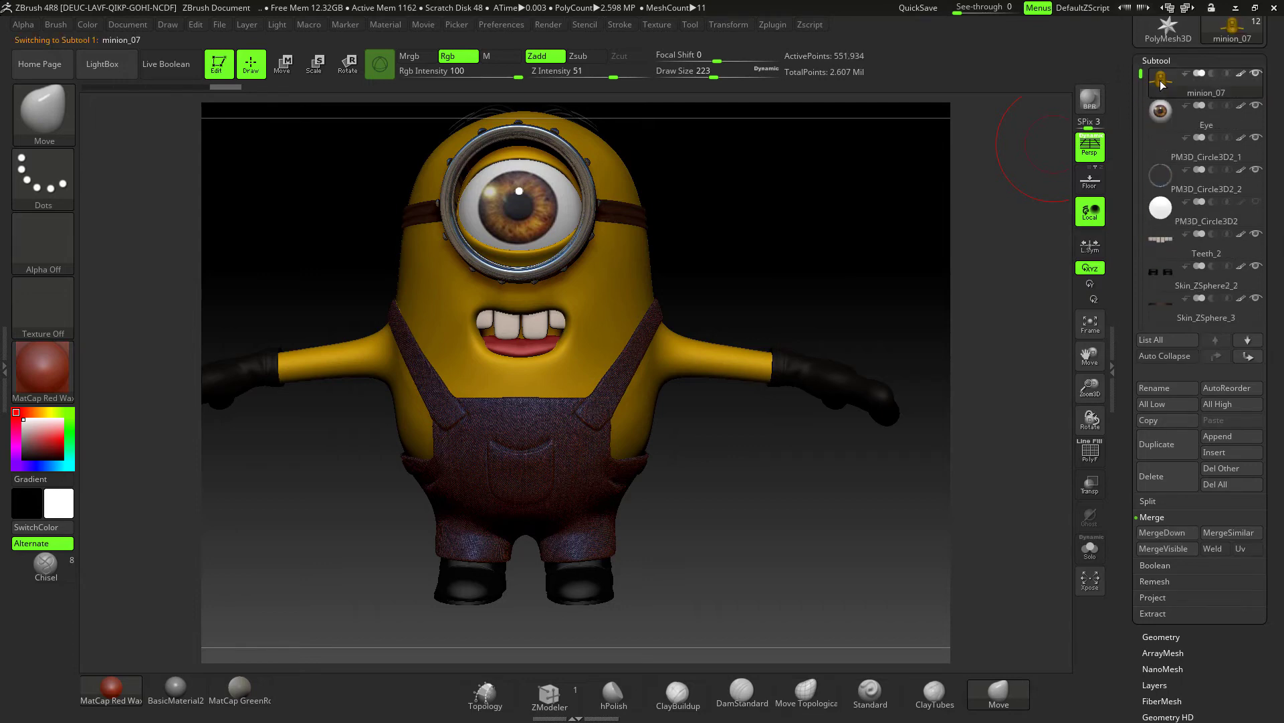
pyautogui.click(93, 87)
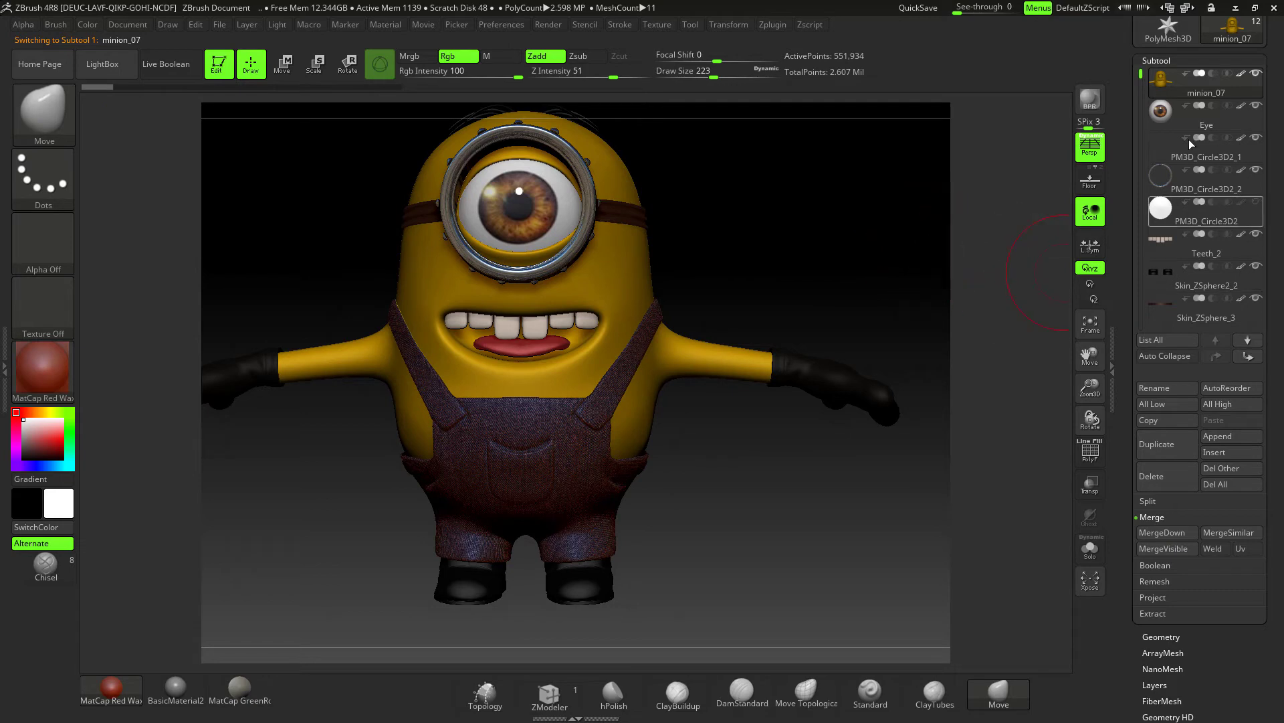
# Create a new sculpting layer on the minion_07 body and name it mouth
pyautogui.scroll(-4, 1241, 392)
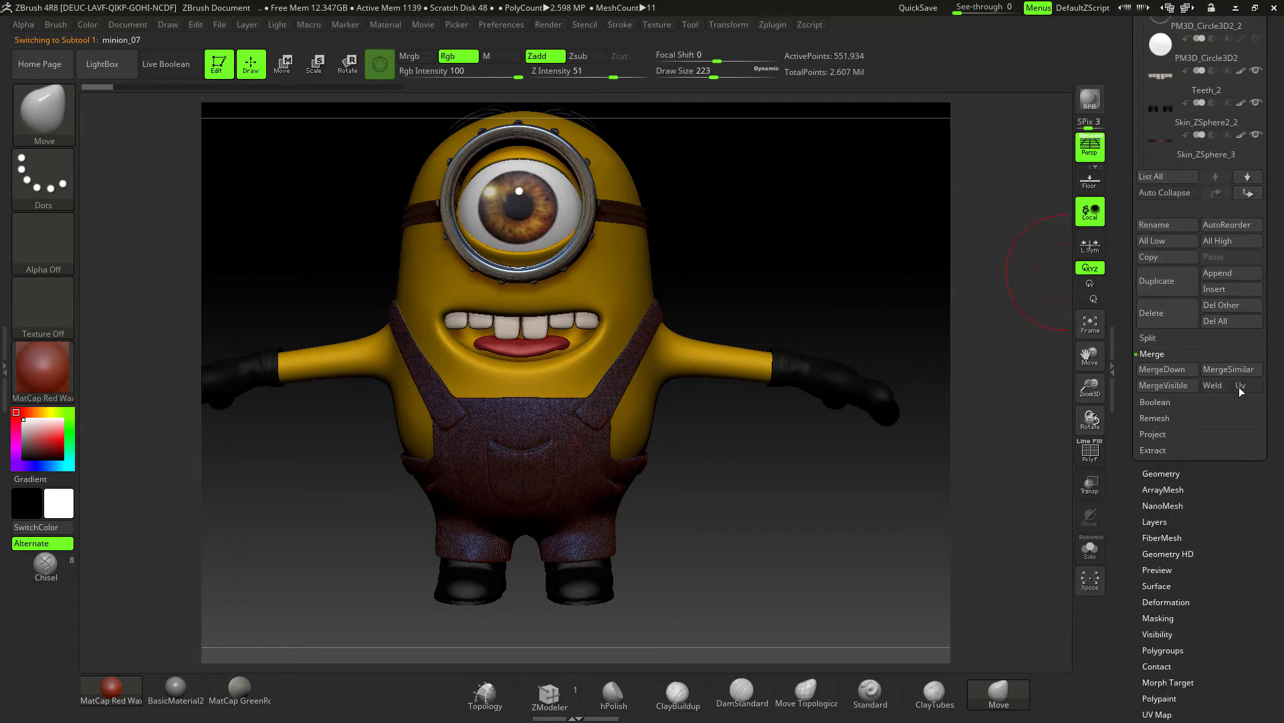
pyautogui.click(1164, 521)
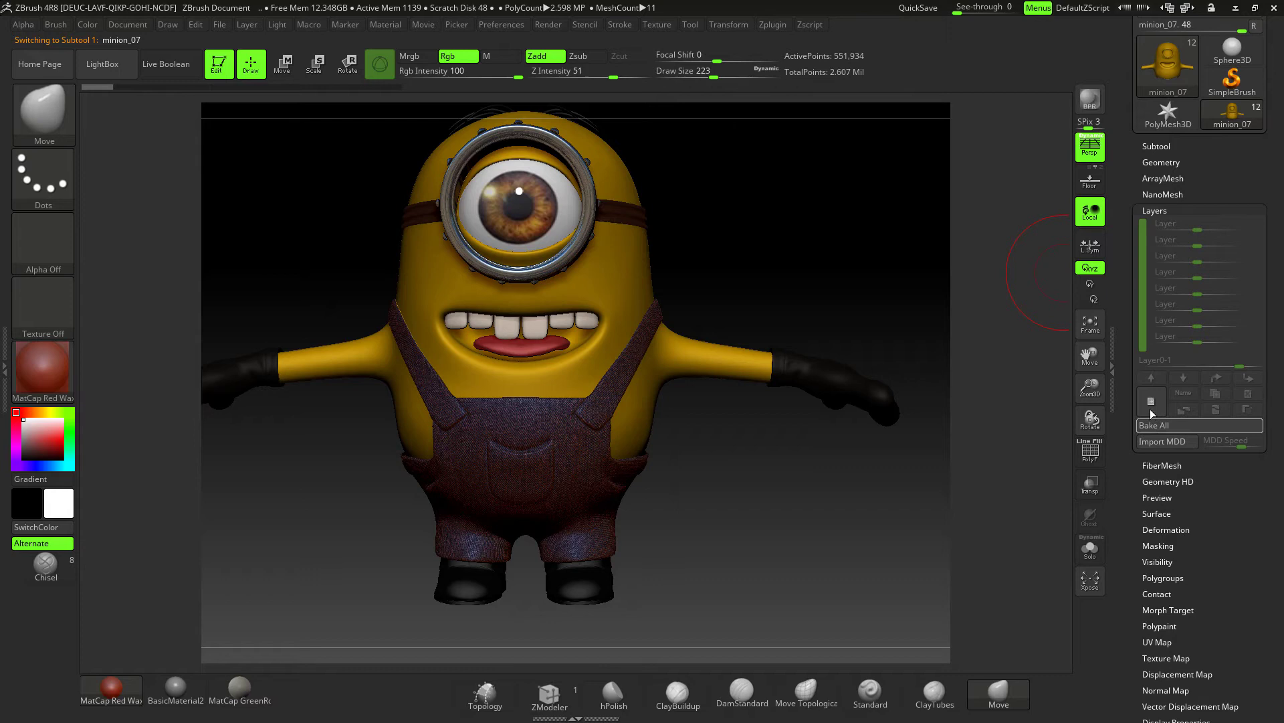
pyautogui.click(1154, 400)
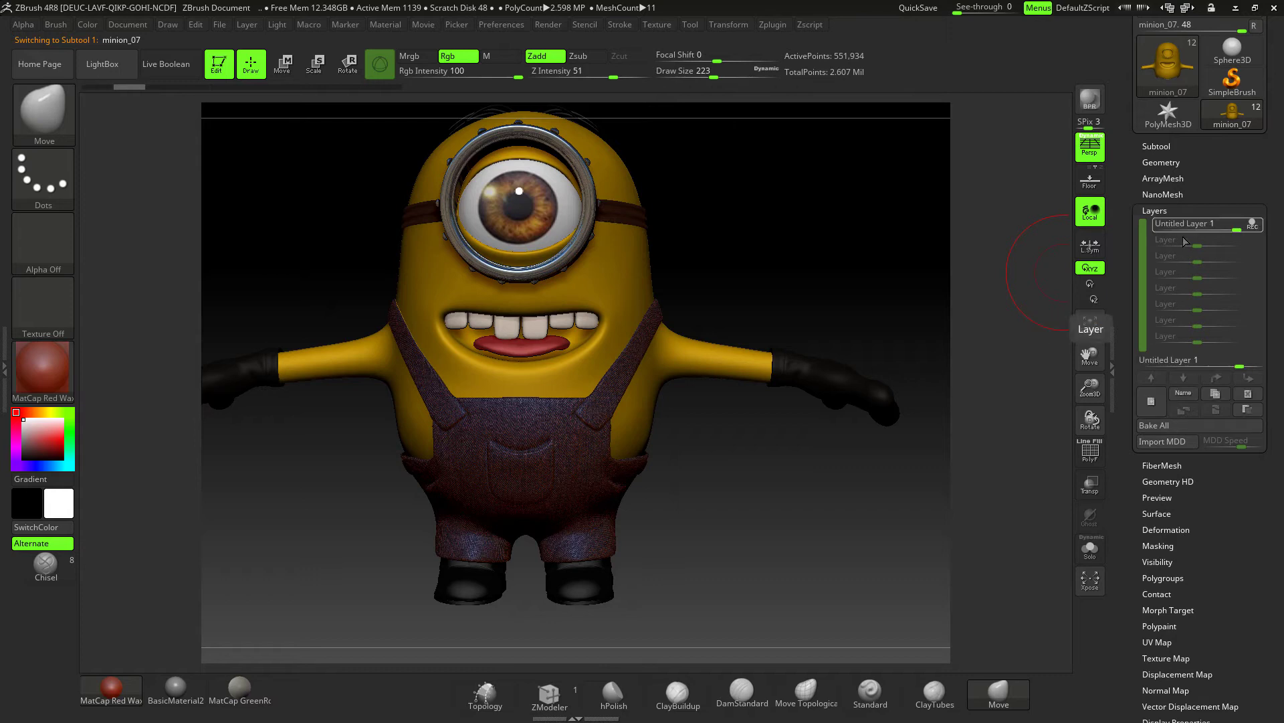
pyautogui.click(1179, 395)
pyautogui.write('mout')
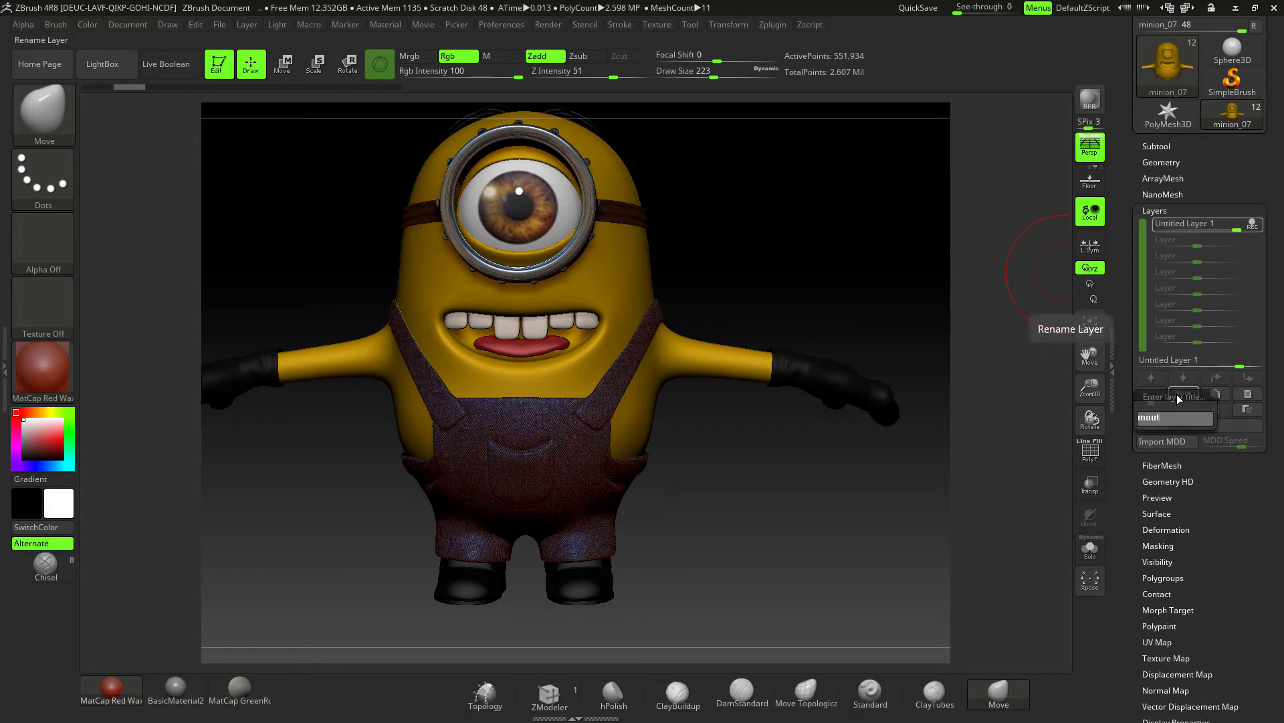
pyautogui.write('h')
pyautogui.press('Return')
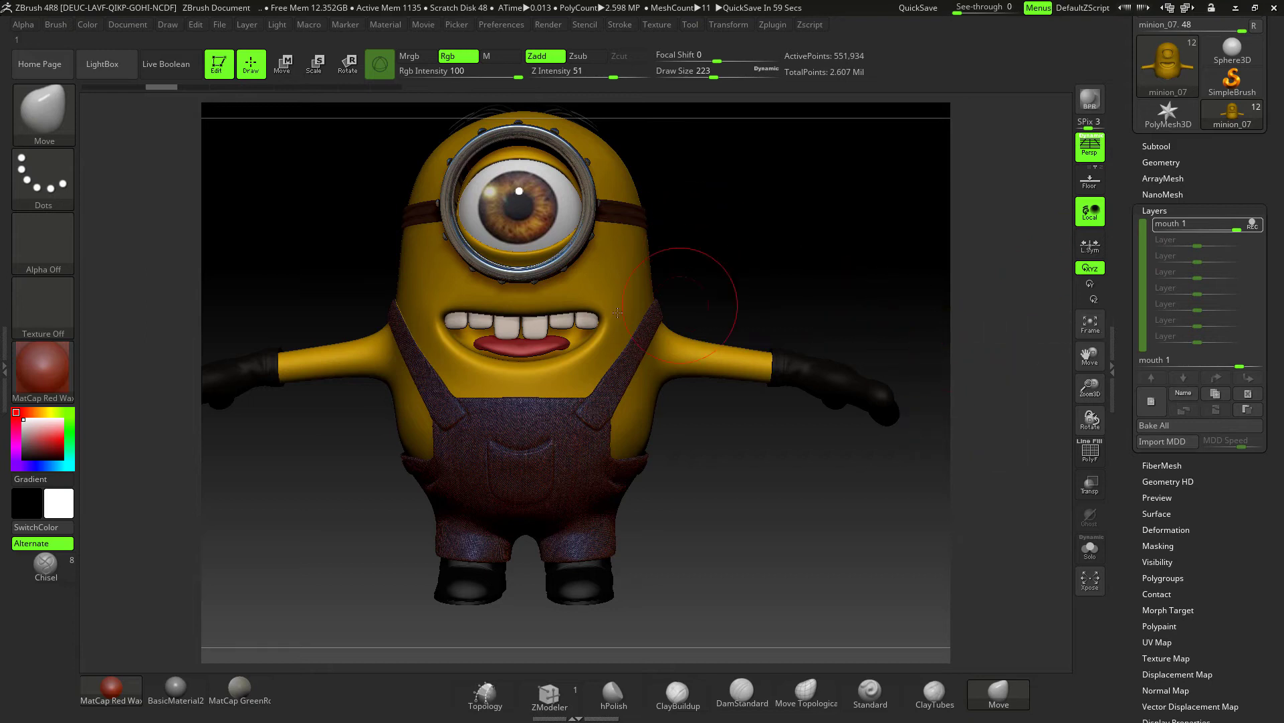
# With the Move brush at Draw Size 400, pull both mouth corners inward and fit the lips around the outer teeth
pyautogui.press('space')
pyautogui.moveTo(768, 230); pyautogui.dragTo(786, 230)
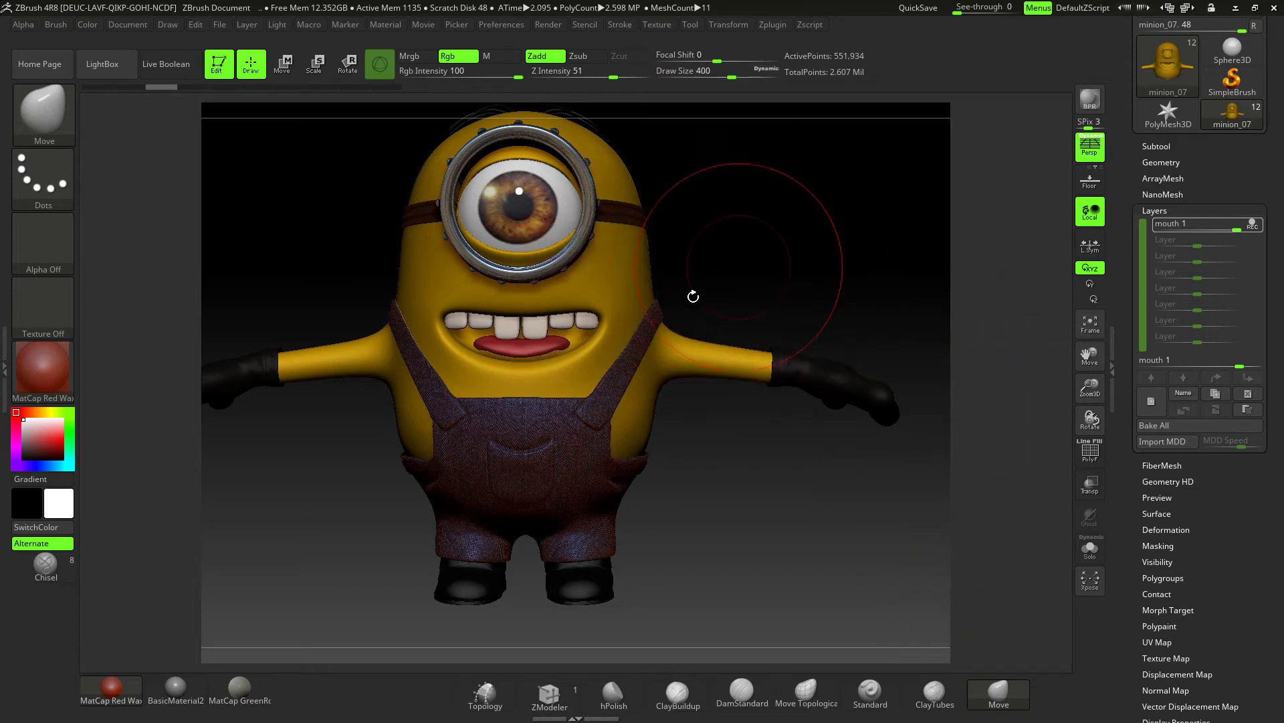
pyautogui.moveTo(600, 319); pyautogui.dragTo(560, 319)
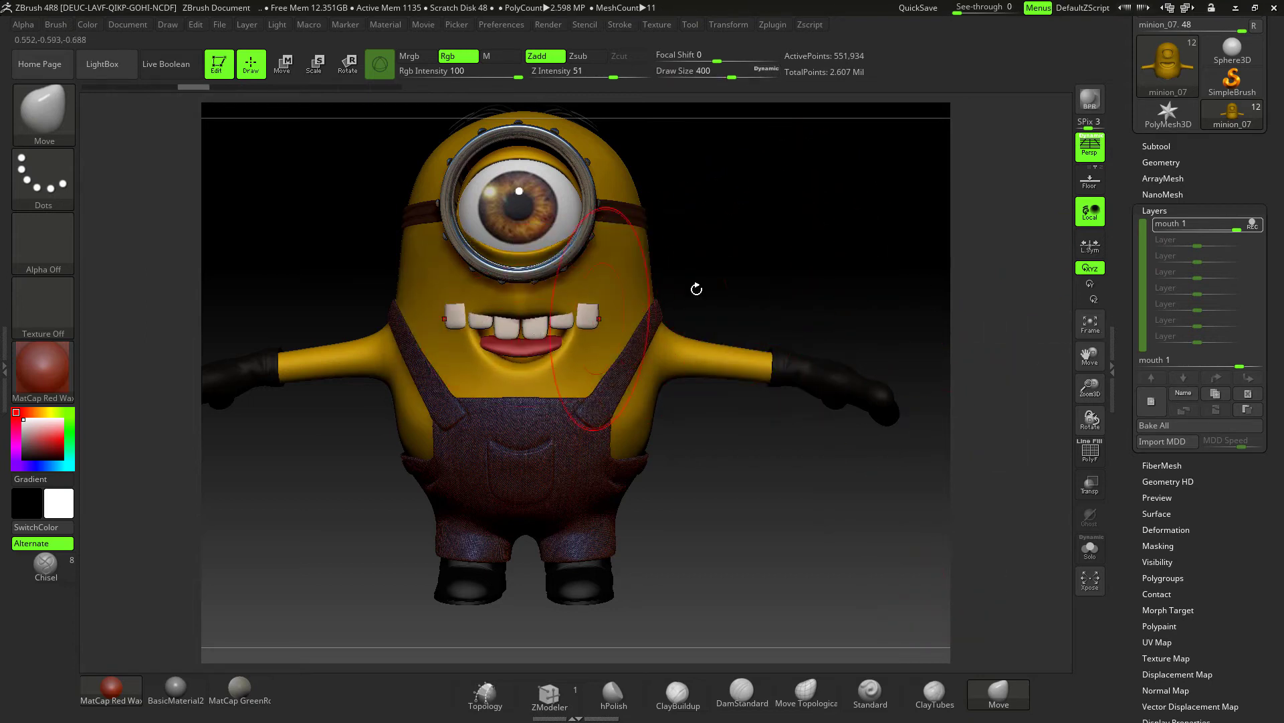
pyautogui.moveTo(696, 289); pyautogui.dragTo(653, 301)
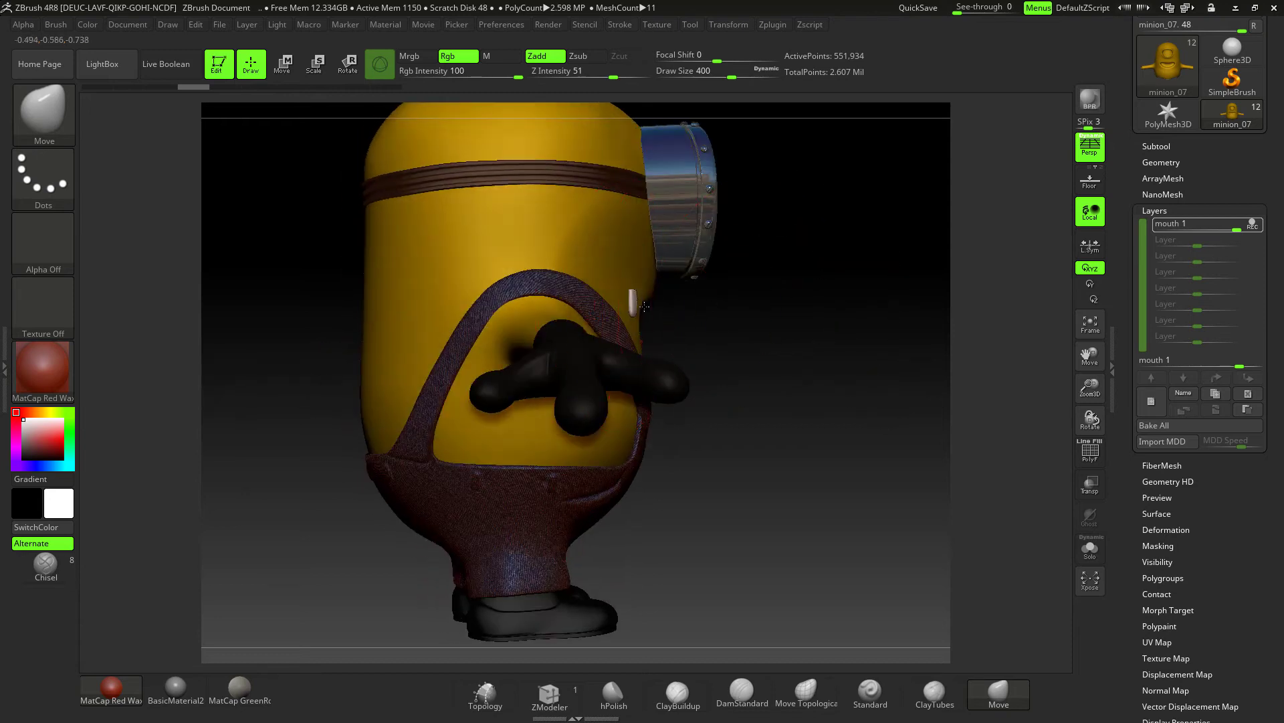
pyautogui.moveTo(817, 306); pyautogui.dragTo(734, 316)
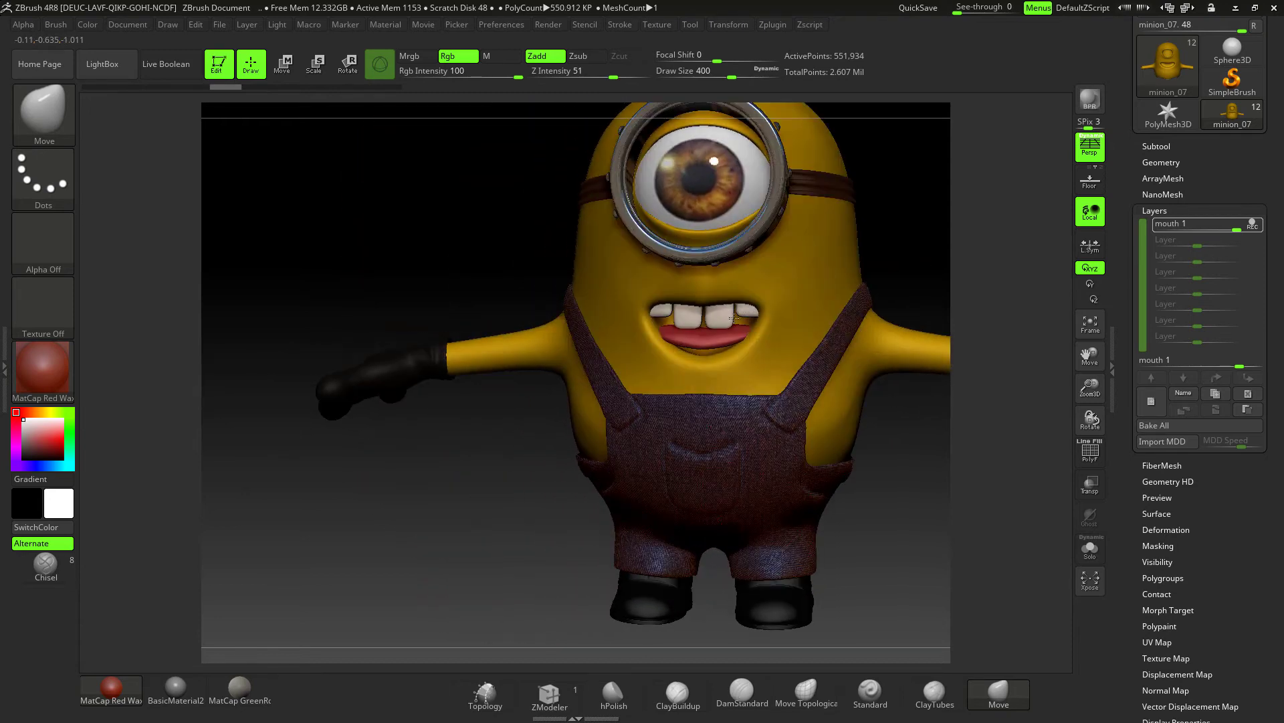
pyautogui.moveTo(943, 229)
pyautogui.mouseDown()
pyautogui.moveTo(815, 238)
pyautogui.moveTo(857, 235)
pyautogui.moveTo(835, 238)
pyautogui.mouseUp()
# Refine the area above the upper lip with the Move brush, reducing the Draw Size to 202 and 172
pyautogui.press('space')
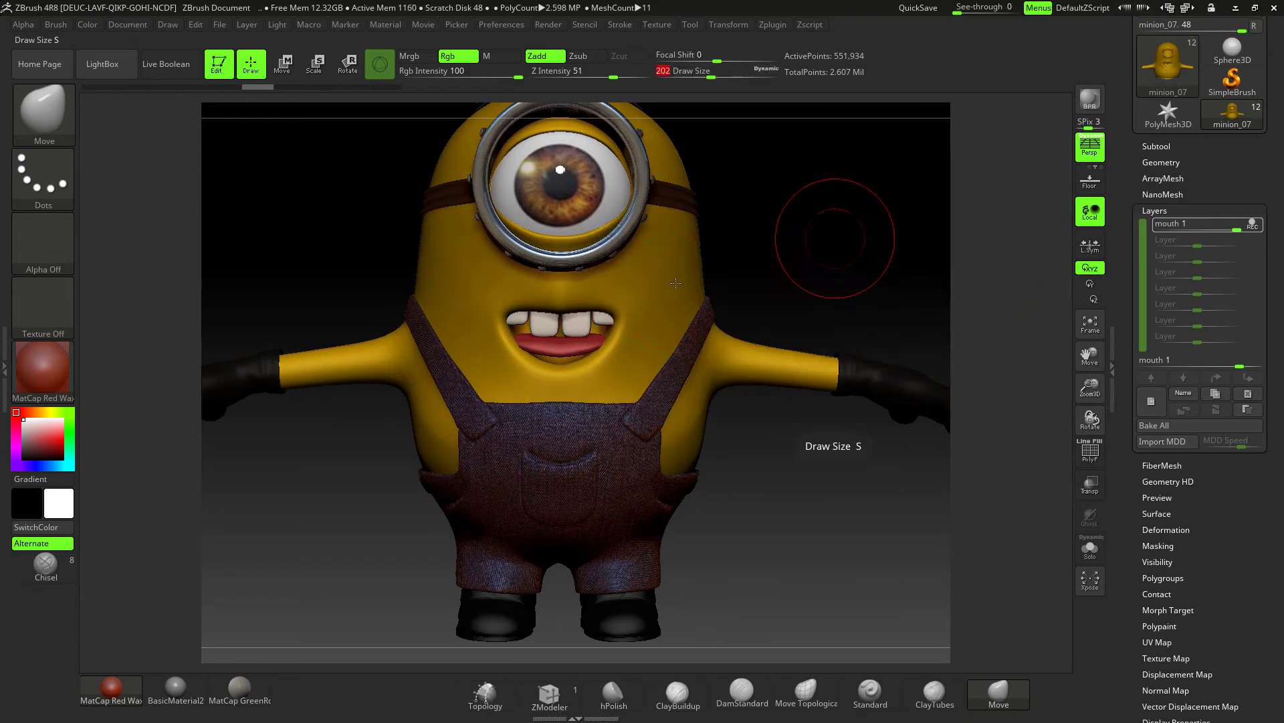
pyautogui.press('shift')
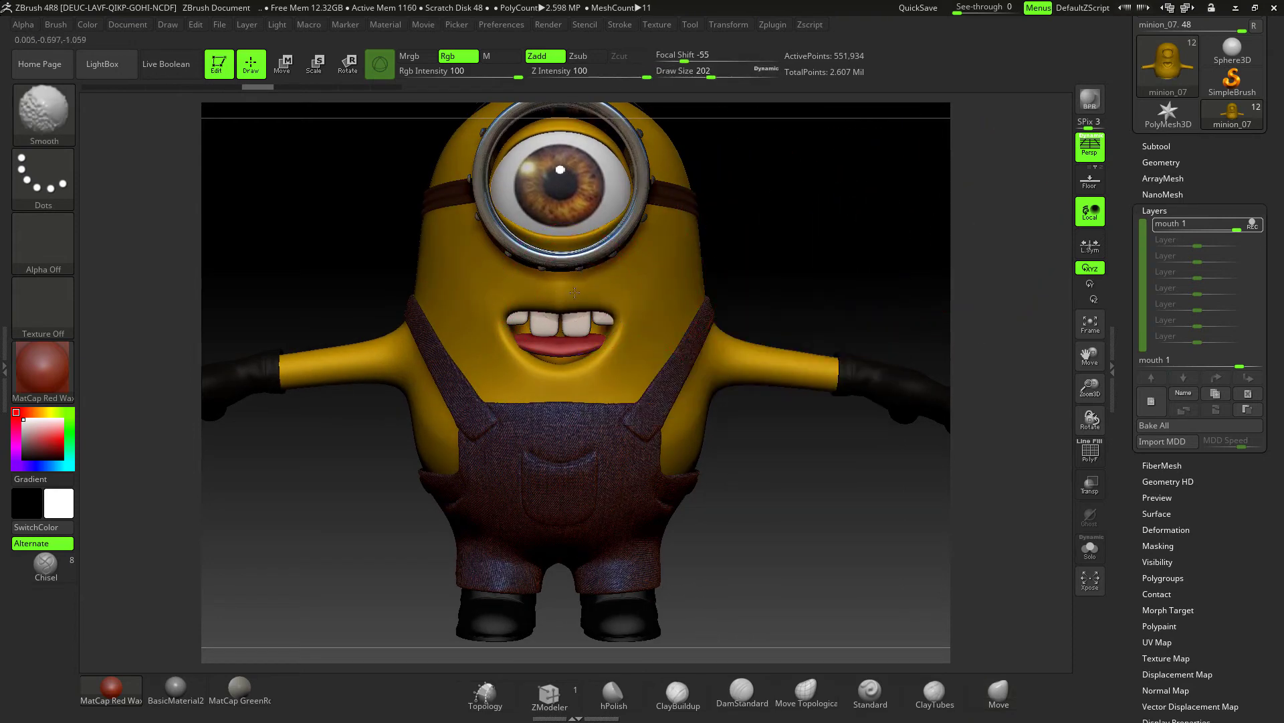
pyautogui.moveTo(917, 274); pyautogui.dragTo(963, 259)
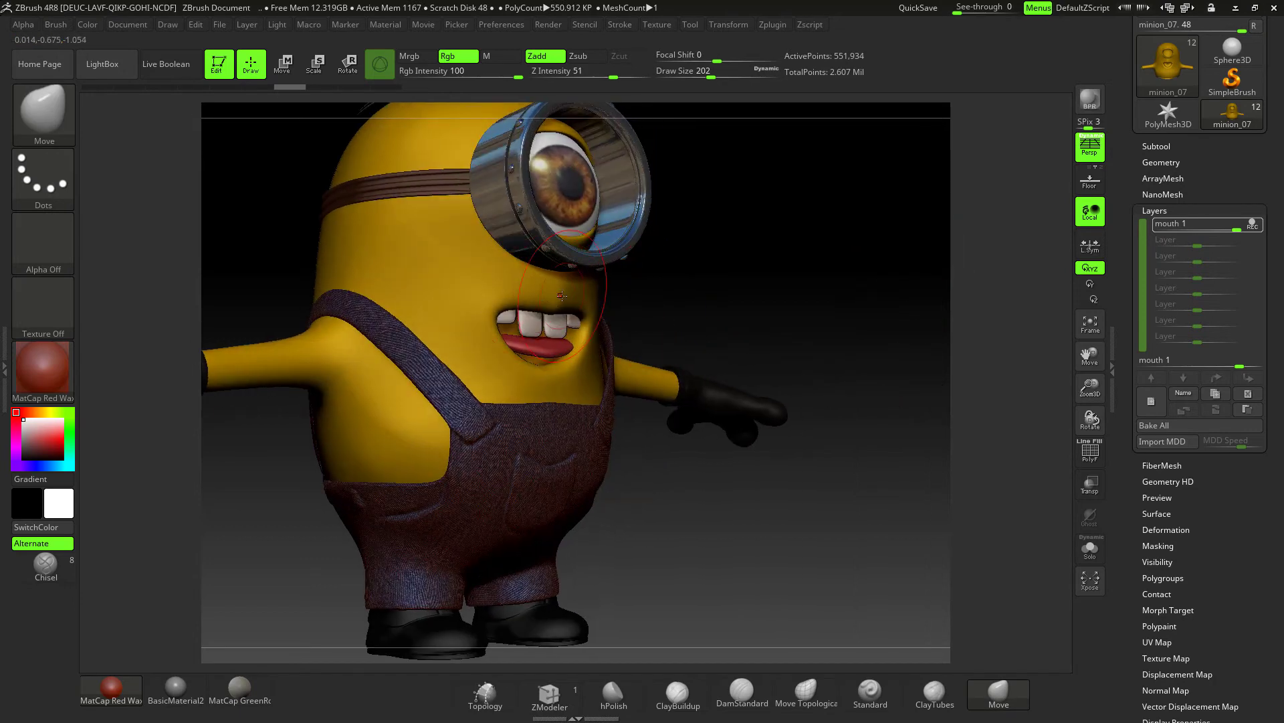
pyautogui.hotkey('ctrl', 'shift', 'z')
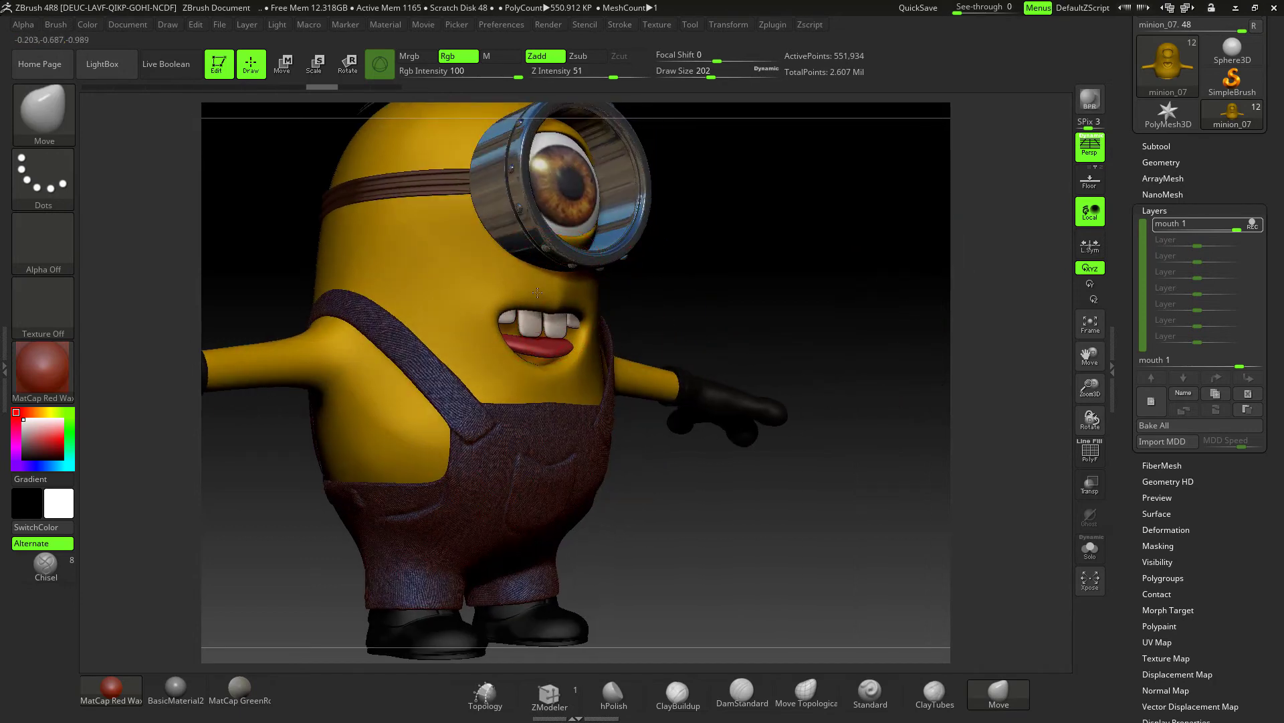
pyautogui.moveTo(529, 290); pyautogui.dragTo(535, 293)
pyautogui.press('space')
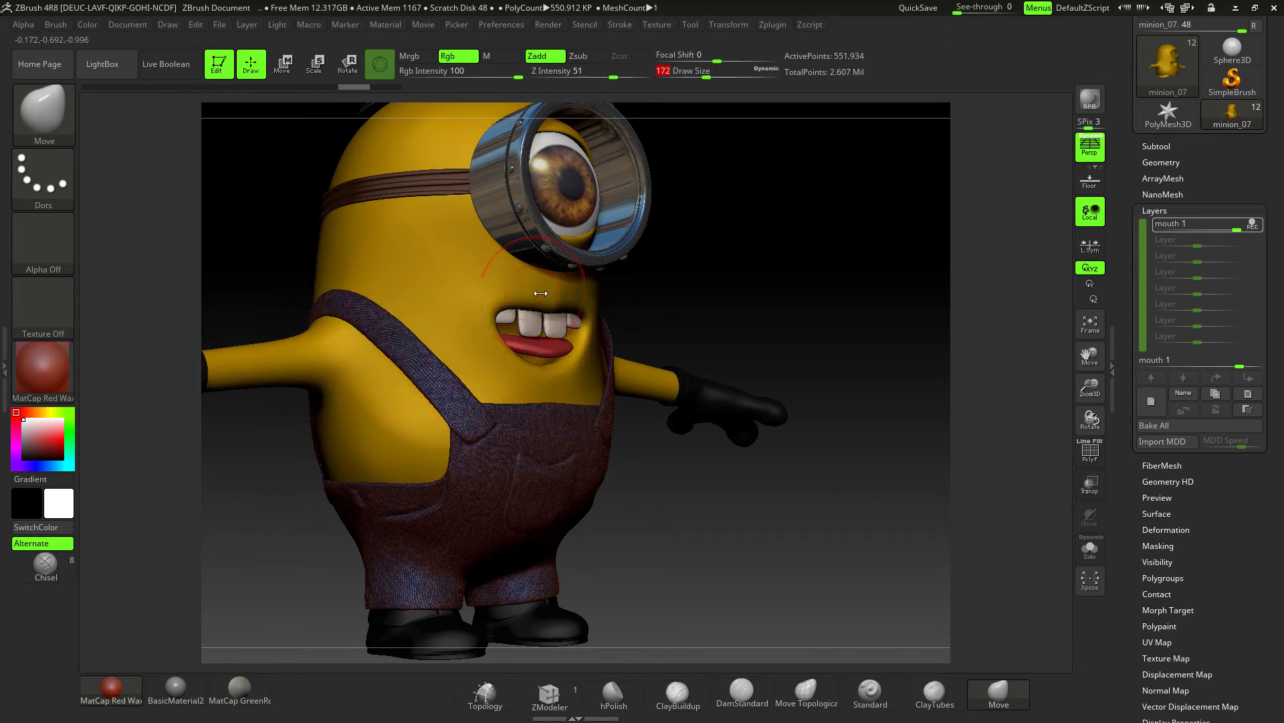
pyautogui.keyDown('shift'); pyautogui.moveTo(756, 285); pyautogui.dragTo(932, 273); pyautogui.keyUp('shift')
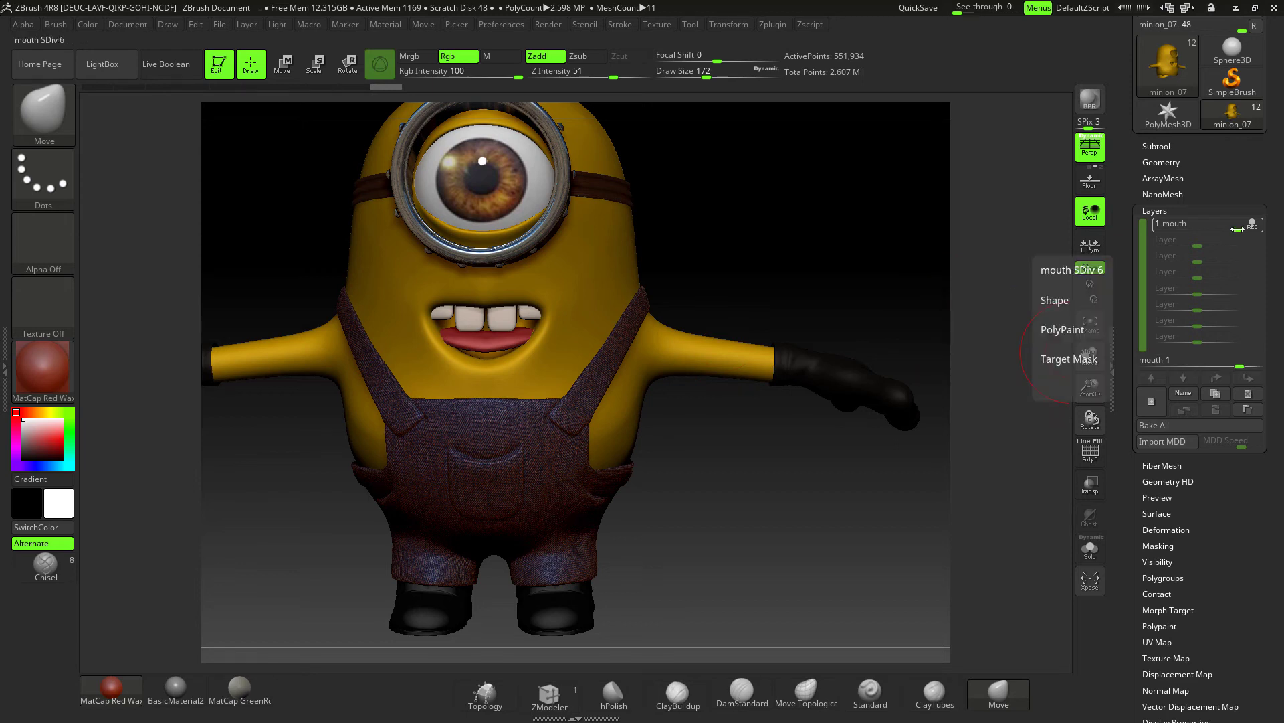
# Set the intensity of the mouth layer on the minion_07 body to 0
pyautogui.moveTo(1236, 230); pyautogui.dragTo(1197, 231)
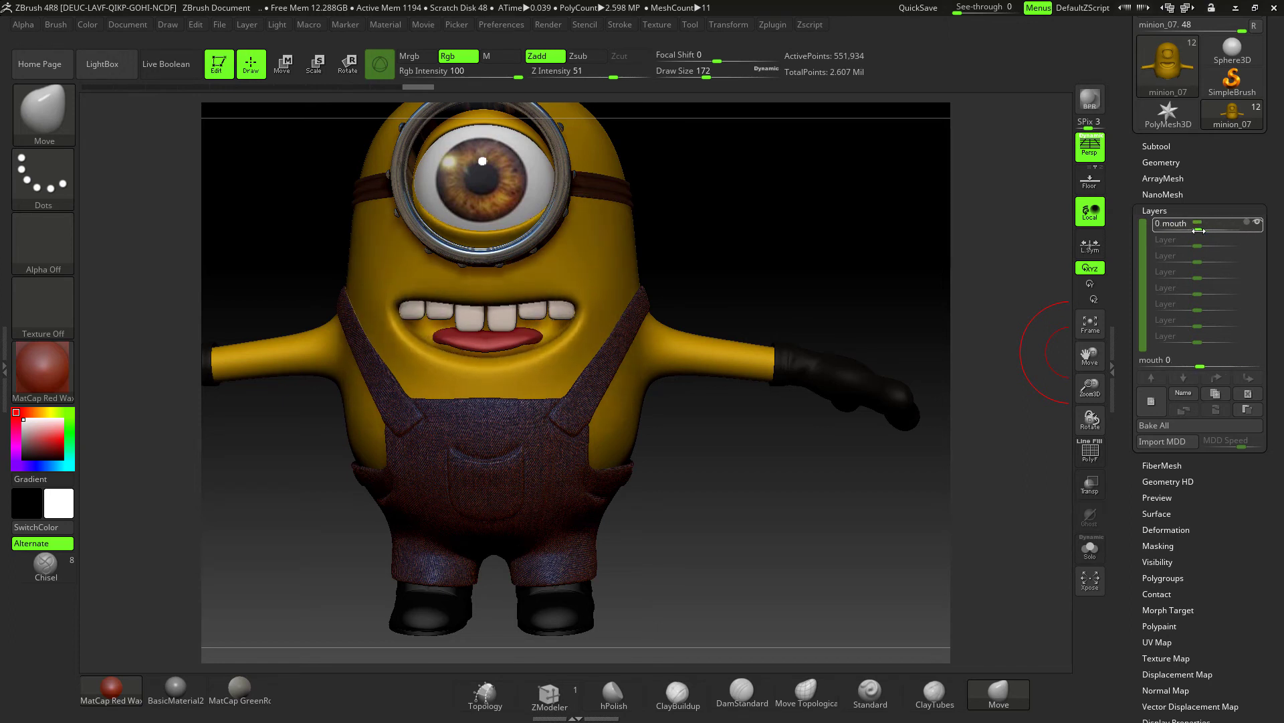
pyautogui.moveTo(854, 287)
pyautogui.mouseDown()
pyautogui.moveTo(883, 251)
pyautogui.moveTo(869, 281)
pyautogui.mouseUp()
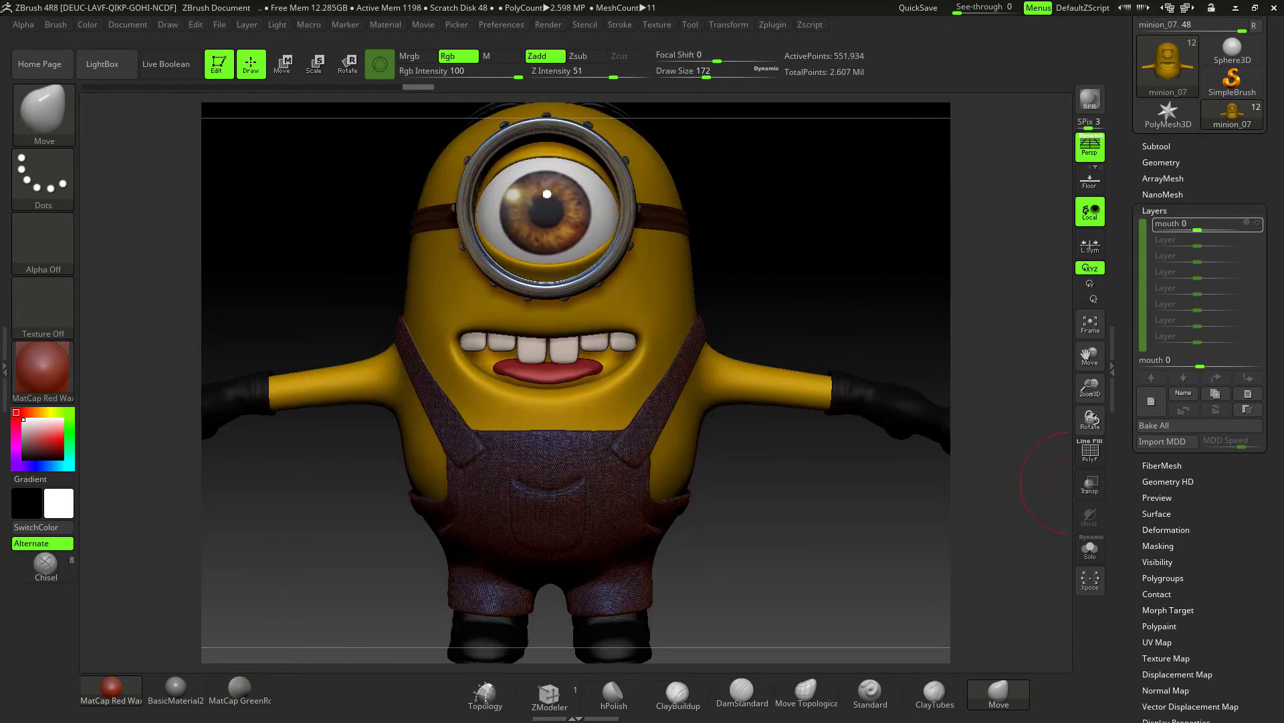
pyautogui.click(774, 27)
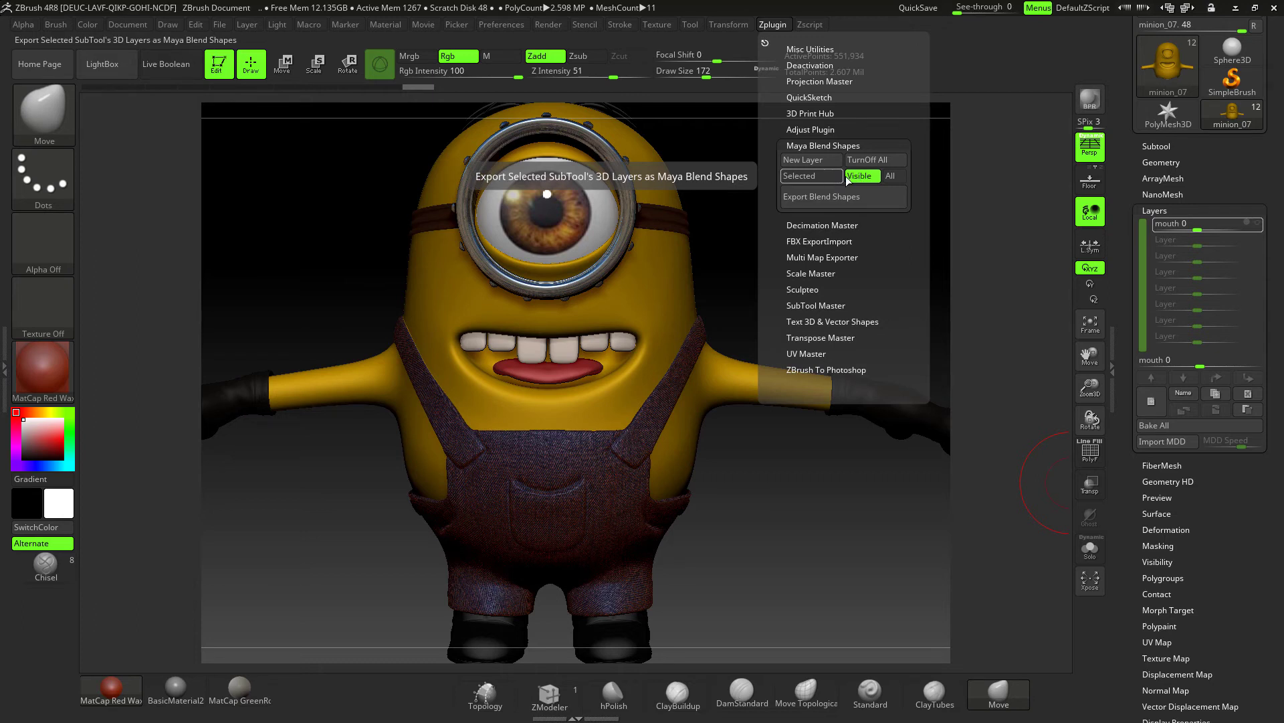
# Toggle the visibility of the Eye and PM3D_Circle3D2 subtools and restore both to their original state
pyautogui.click(1156, 146)
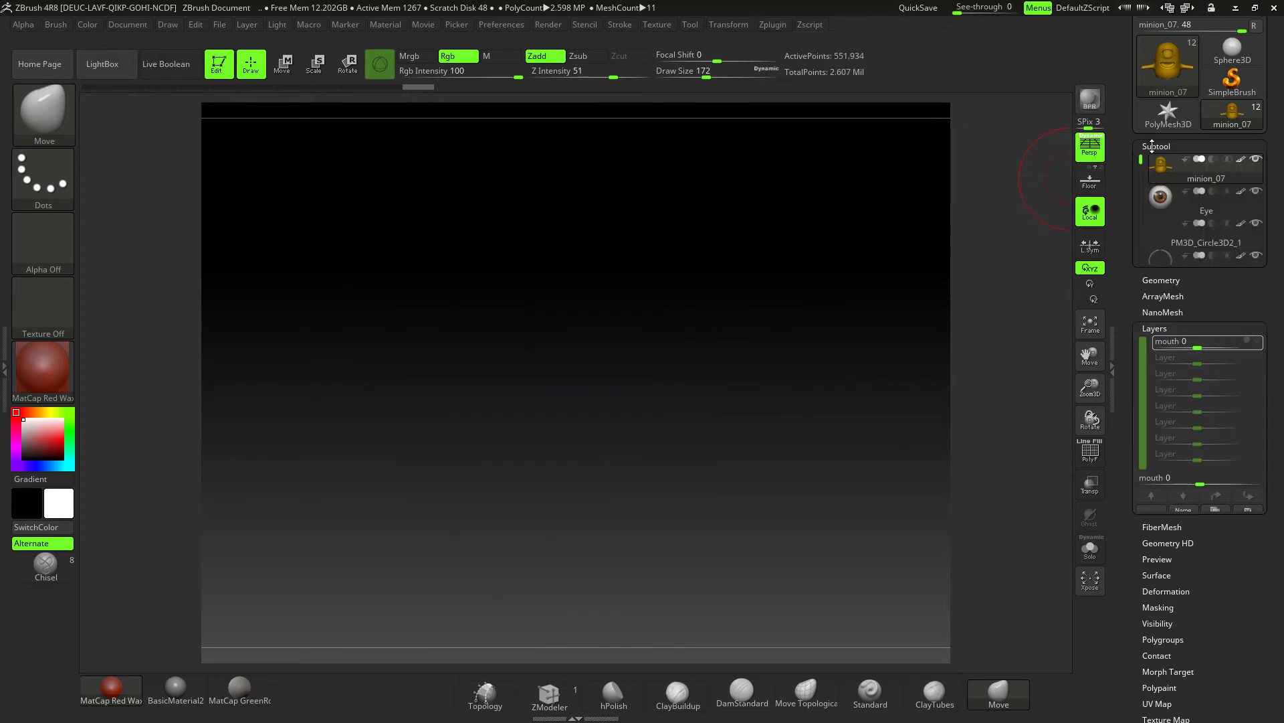
pyautogui.click(1257, 191)
pyautogui.click(776, 25)
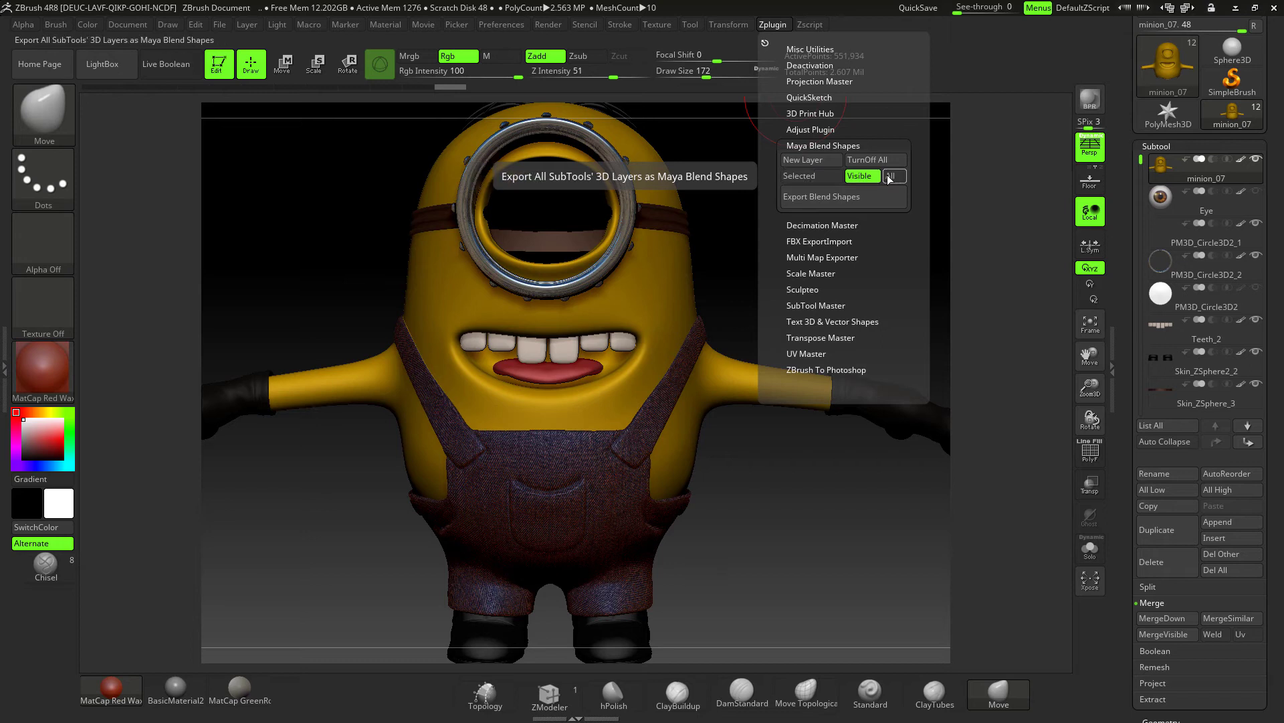
pyautogui.click(1256, 290)
pyautogui.click(1256, 290)
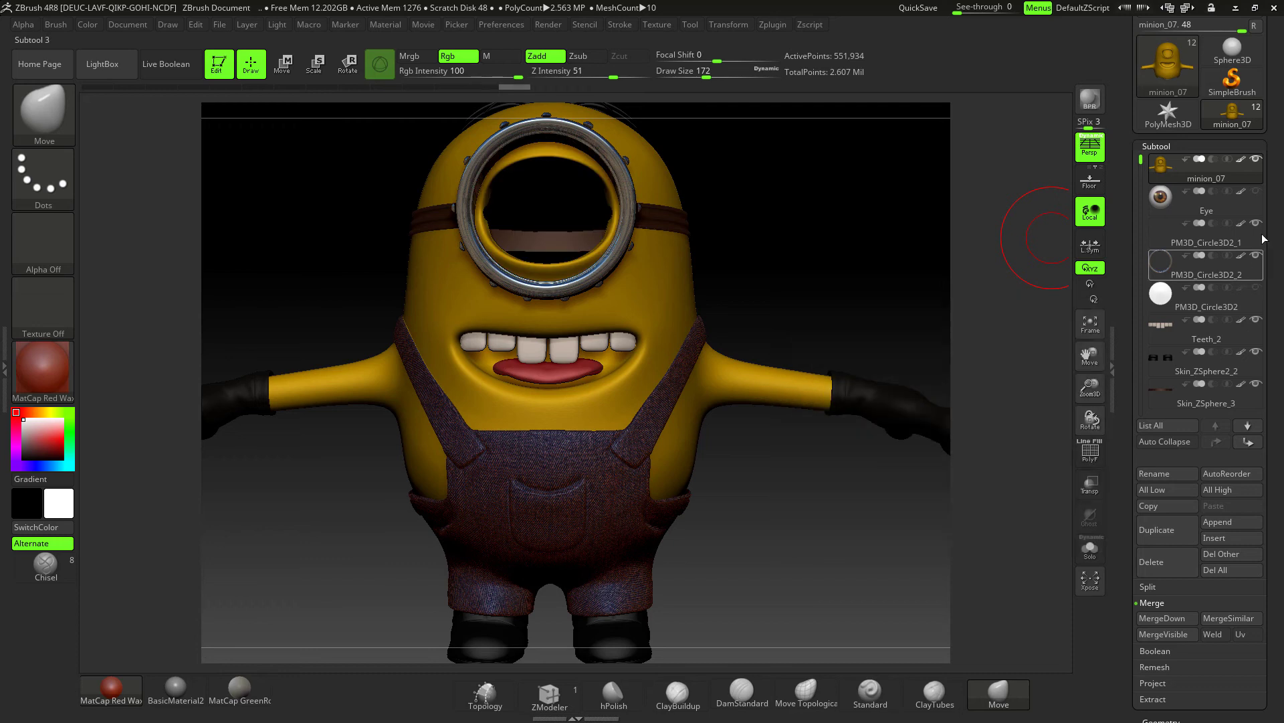
pyautogui.click(1258, 202)
pyautogui.click(1256, 192)
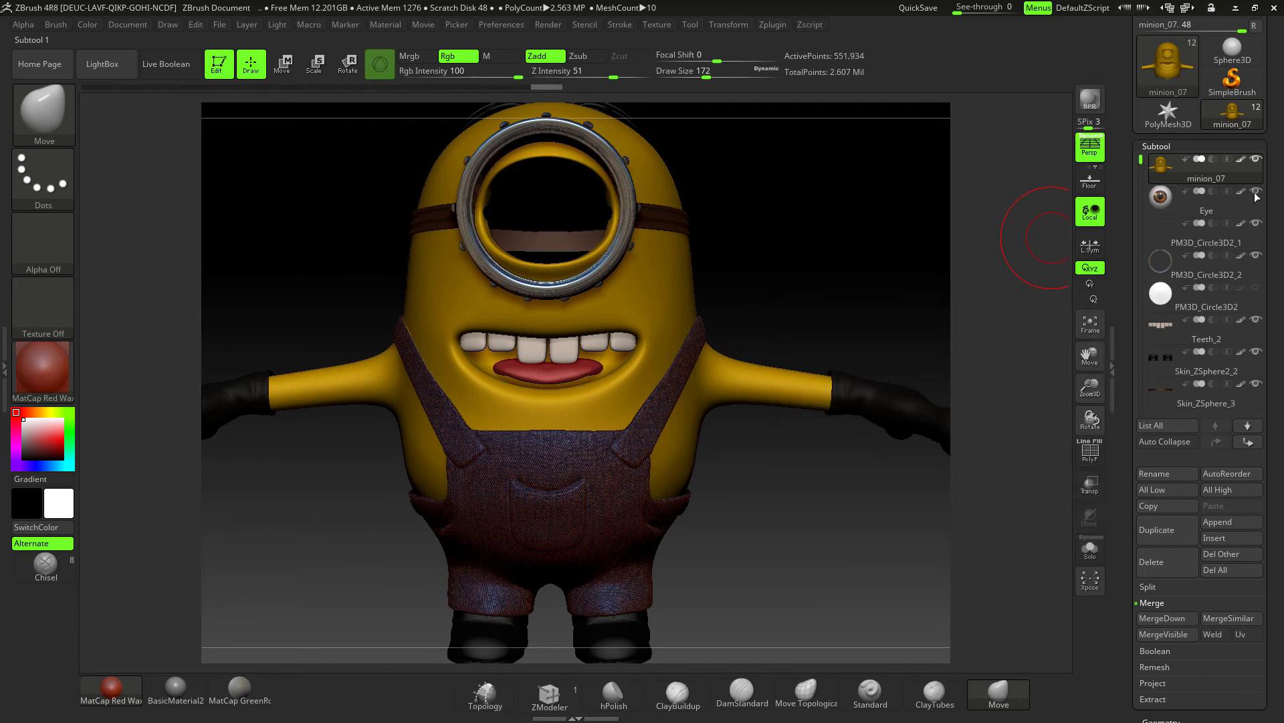
# Set the Maya Blend Shapes plugin to export the 3D layers of the selected subtool only
pyautogui.click(772, 28)
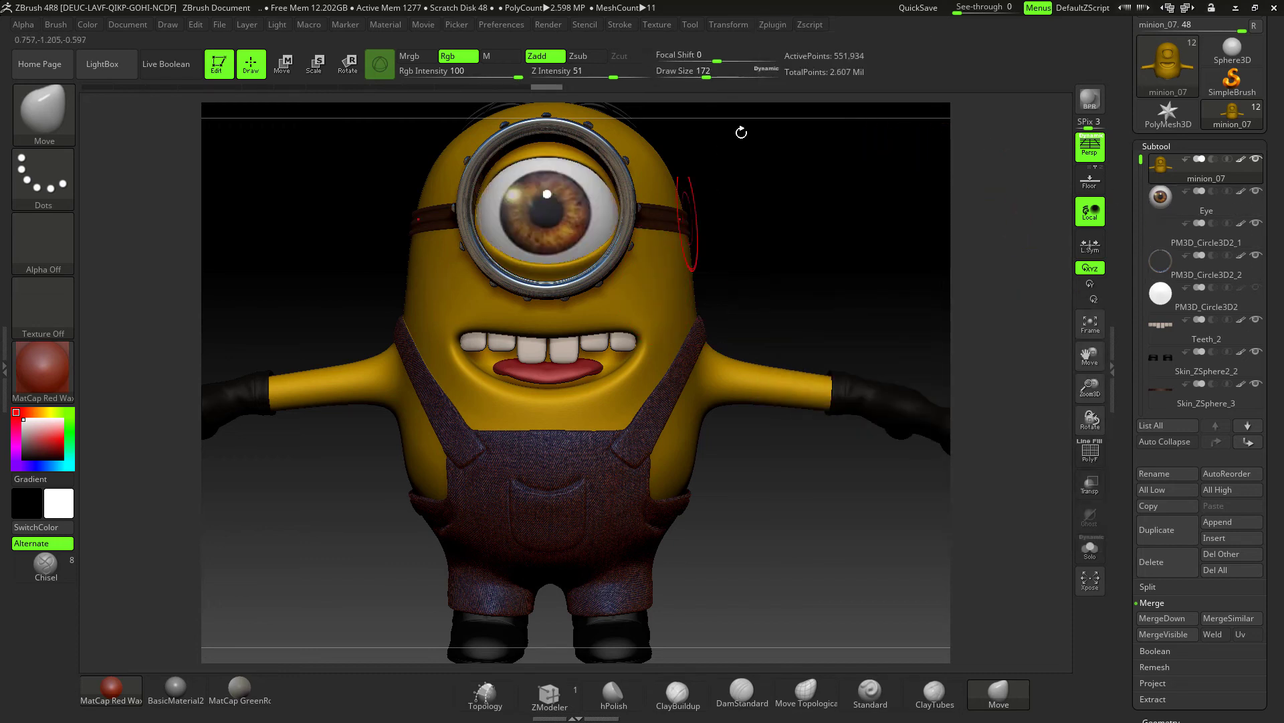
pyautogui.click(773, 27)
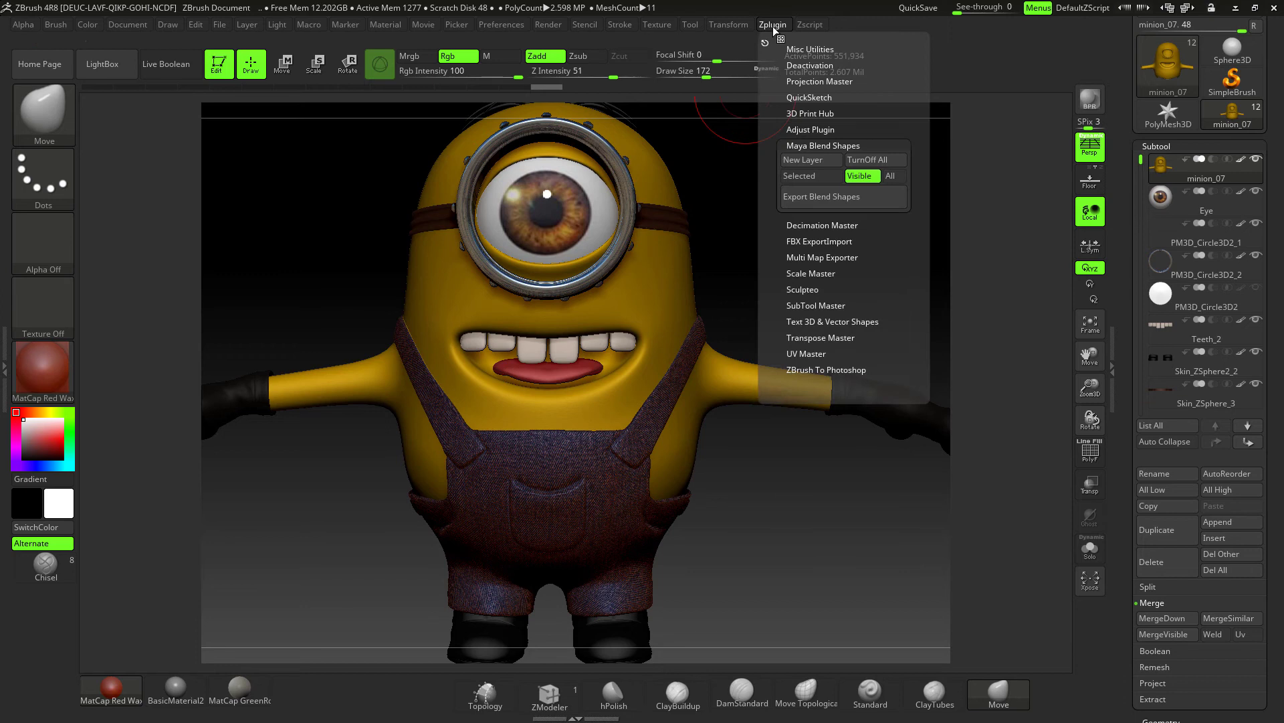
pyautogui.click(804, 176)
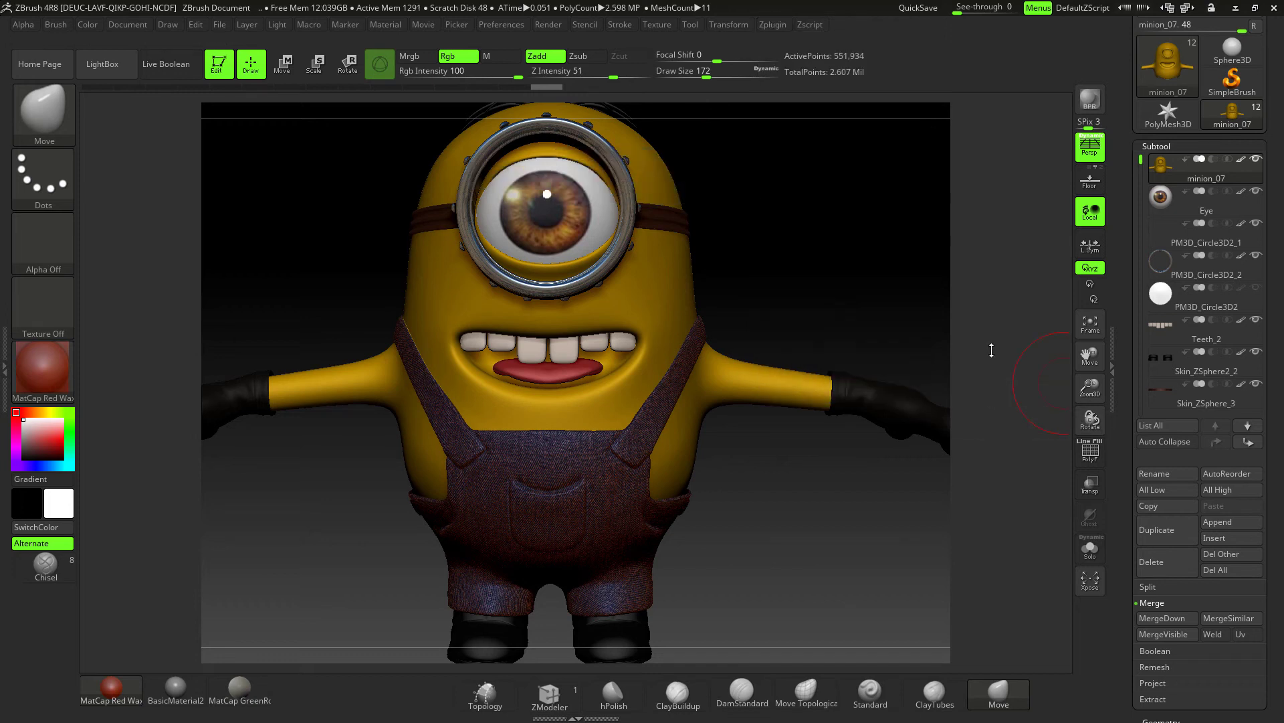
pyautogui.click(775, 27)
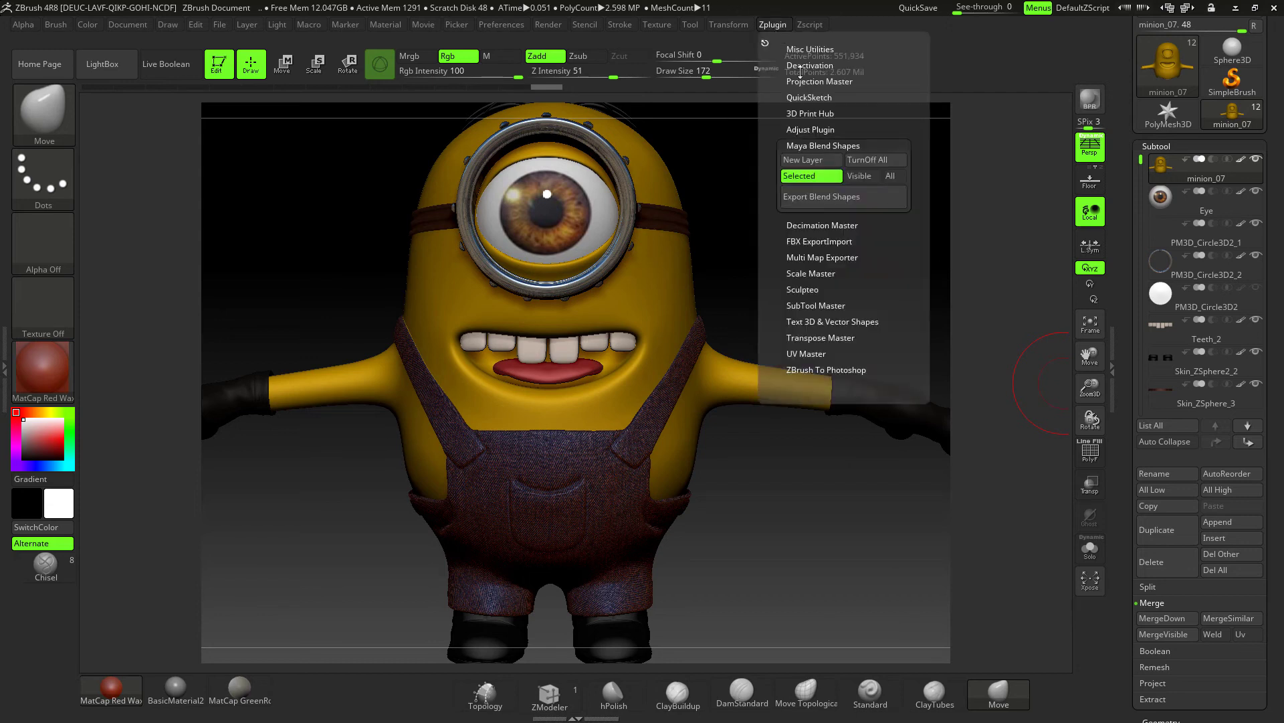
pyautogui.click(809, 195)
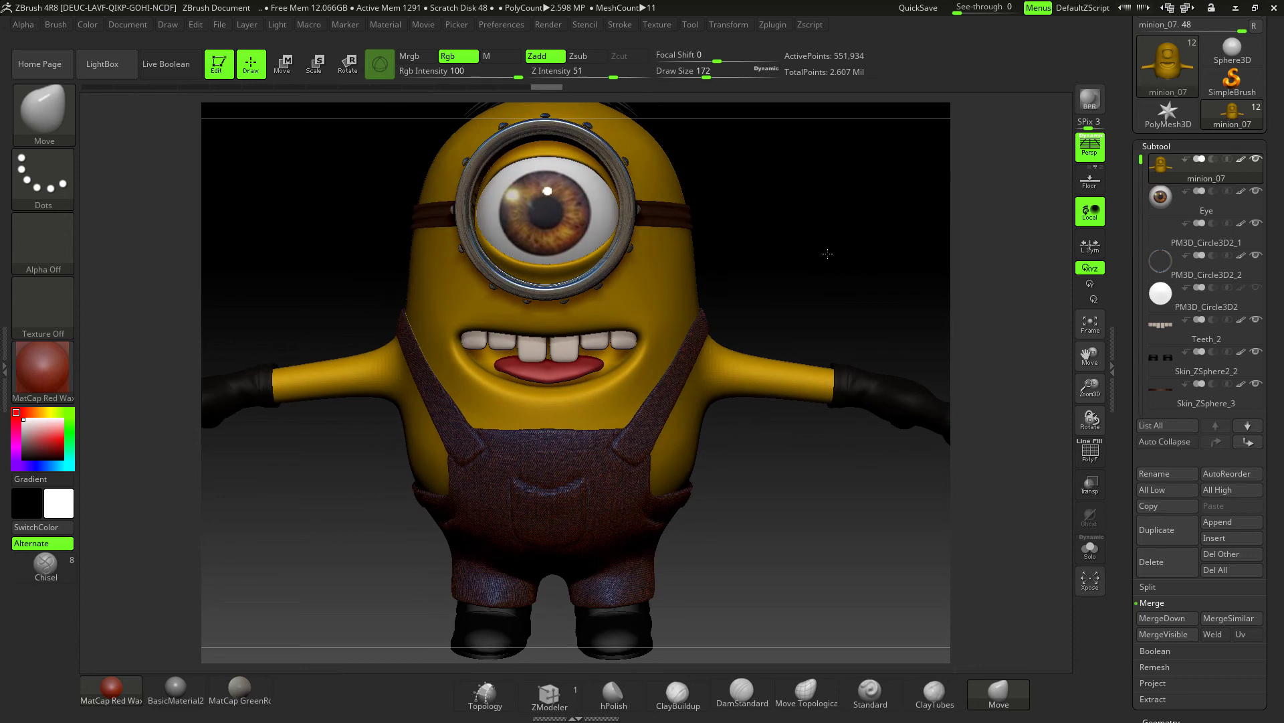
# Bring up the layers of the minion_07 body and export its mouth layer as a blend shape to Maya
pyautogui.moveTo(1275, 598); pyautogui.dragTo(1275, 525)
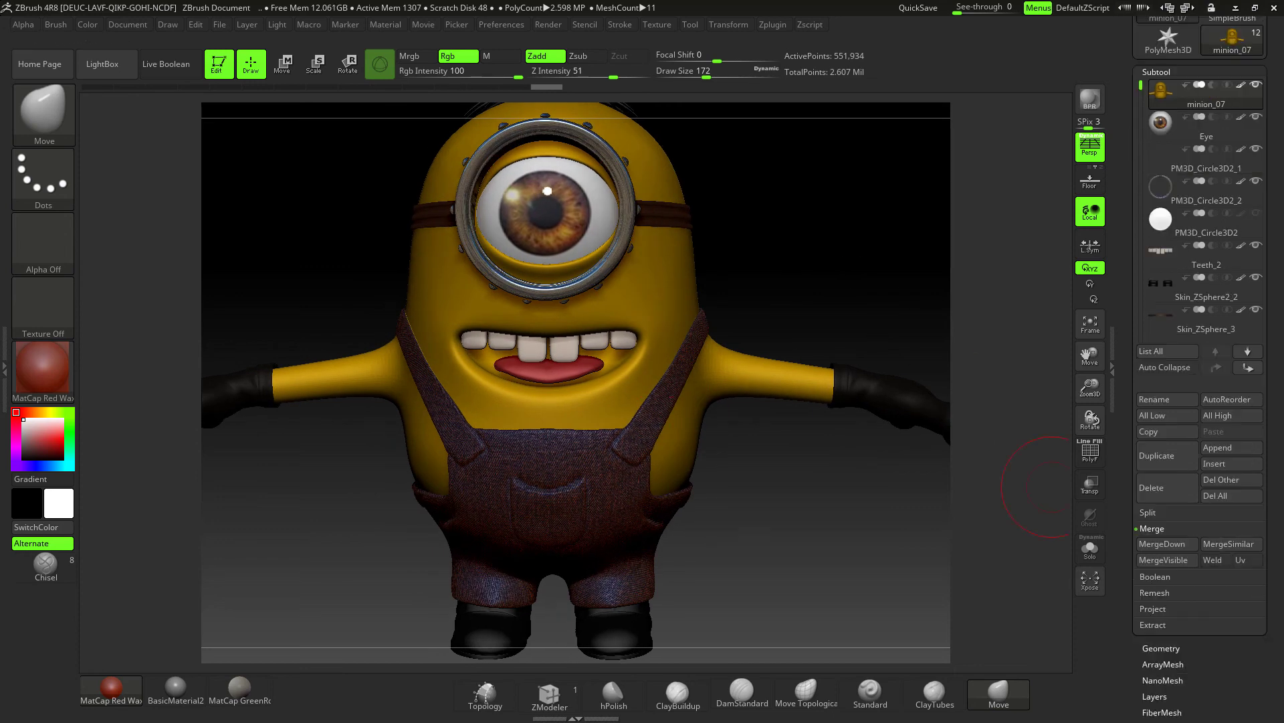
pyautogui.scroll(-5, 1181, 483)
pyautogui.click(1164, 479)
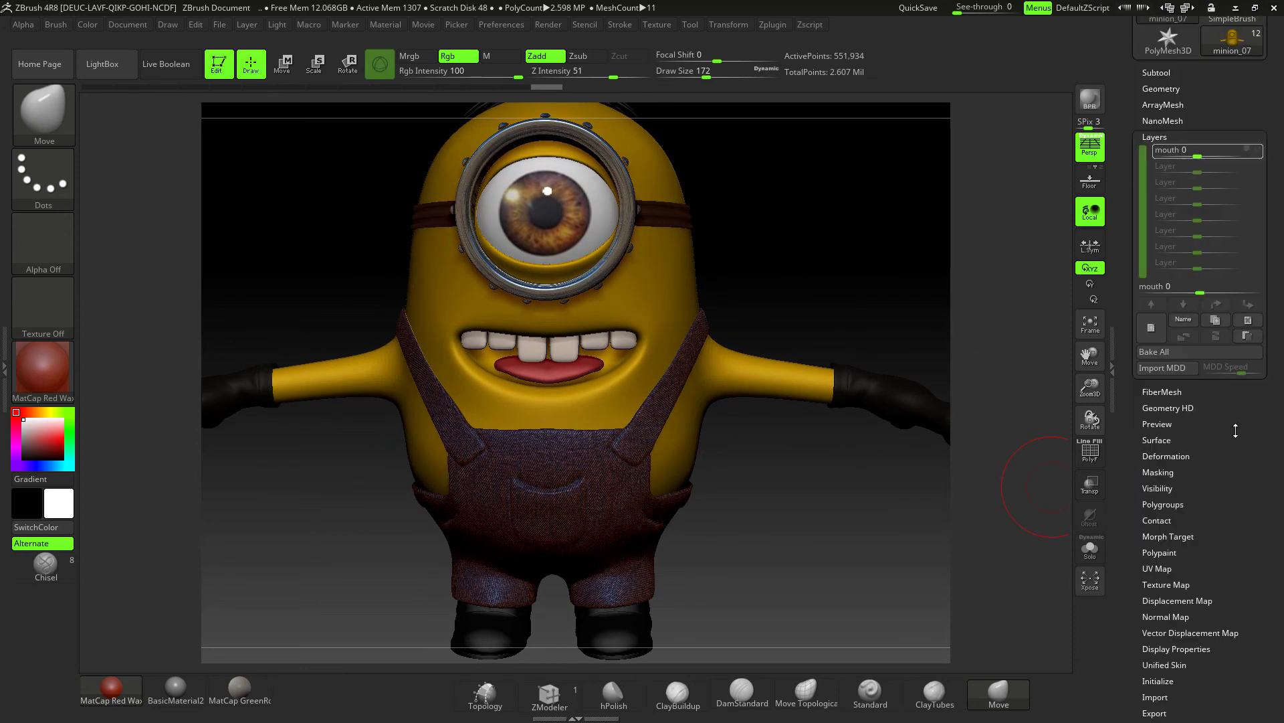
pyautogui.click(772, 25)
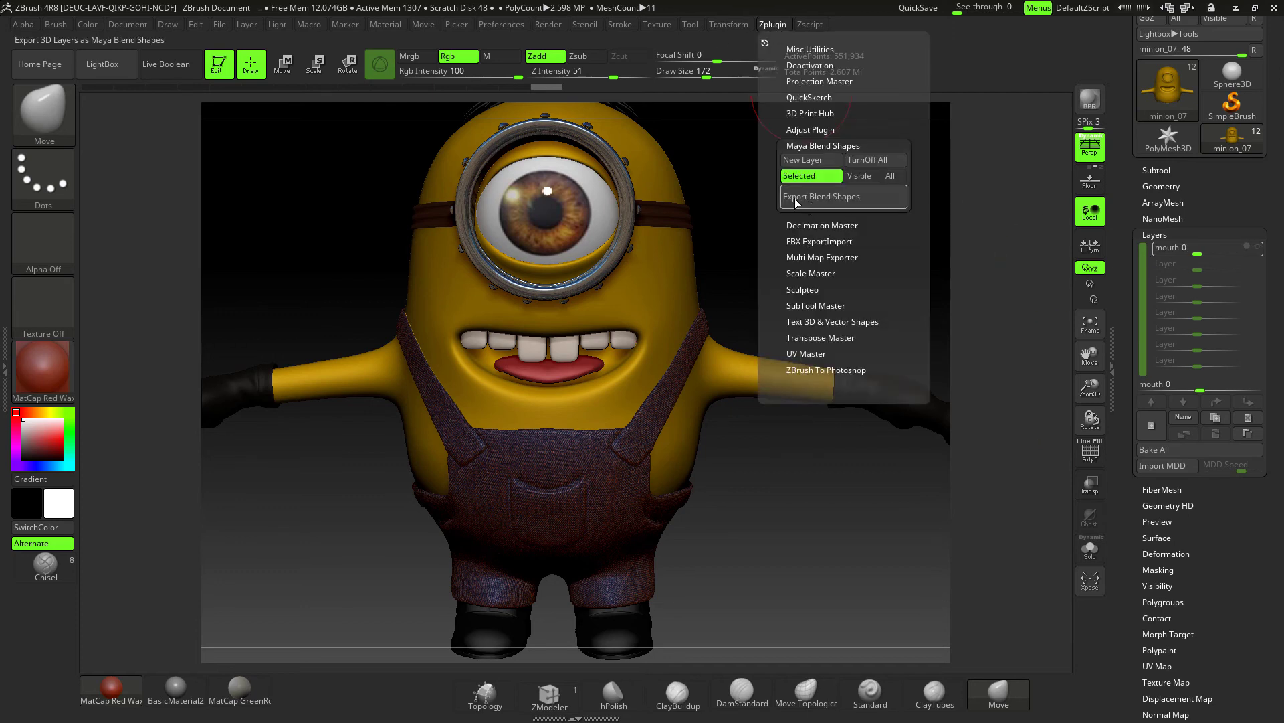
pyautogui.click(833, 197)
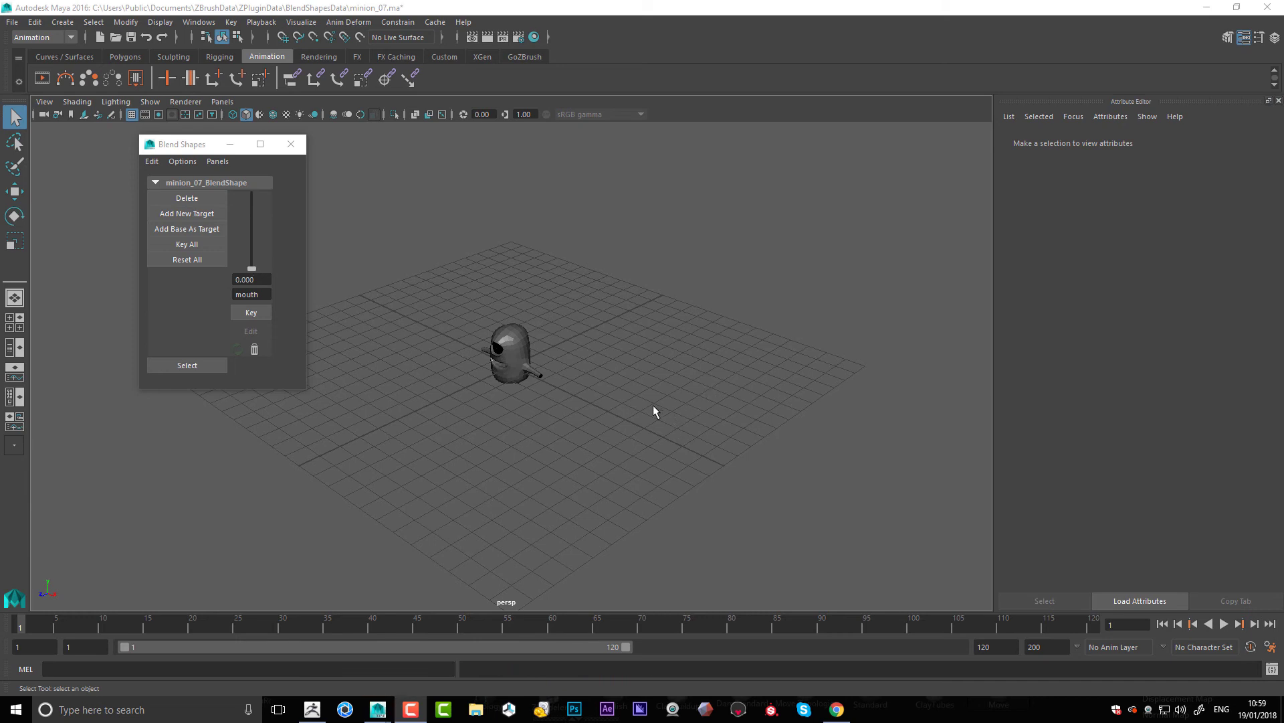
# Frame the minion's face in Maya and preview the mouth blend shape by varying its weight, returning it to 0
pyautogui.keyDown('alt'); pyautogui.moveTo(653, 404); pyautogui.dragTo(702, 385); pyautogui.keyUp('alt')
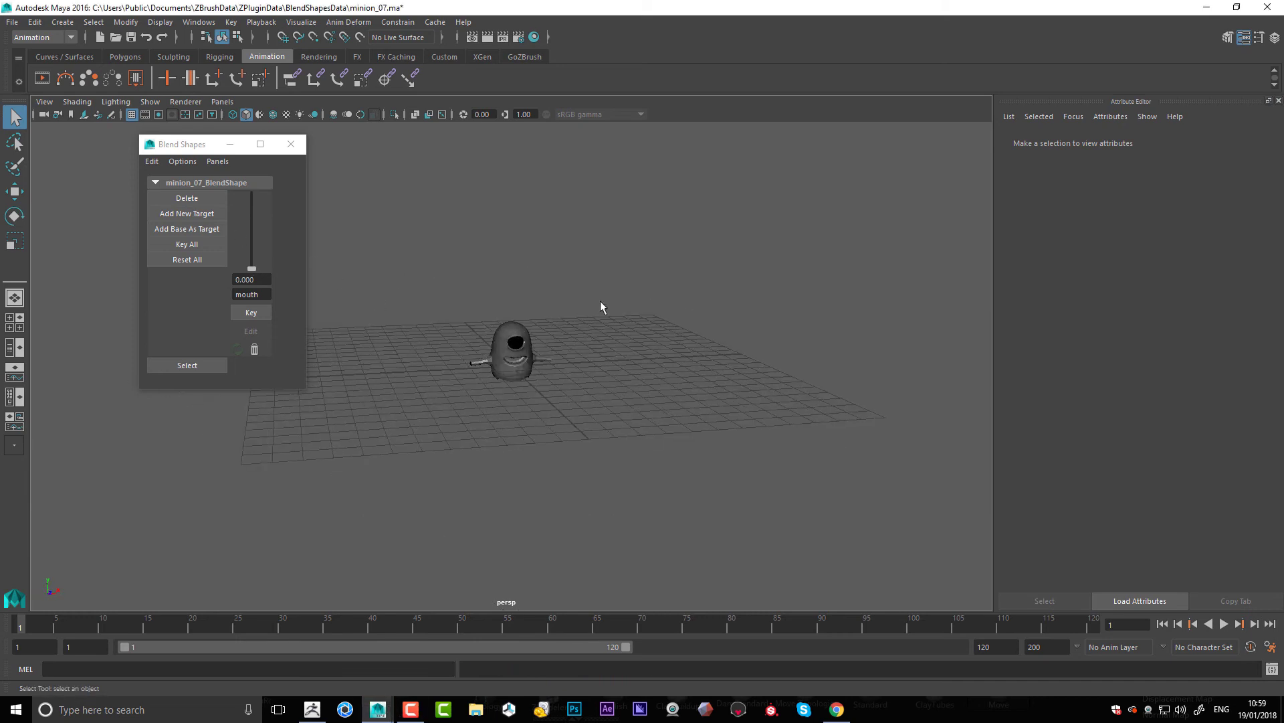
pyautogui.scroll(-4, 614, 292)
pyautogui.scroll(10, 619, 299)
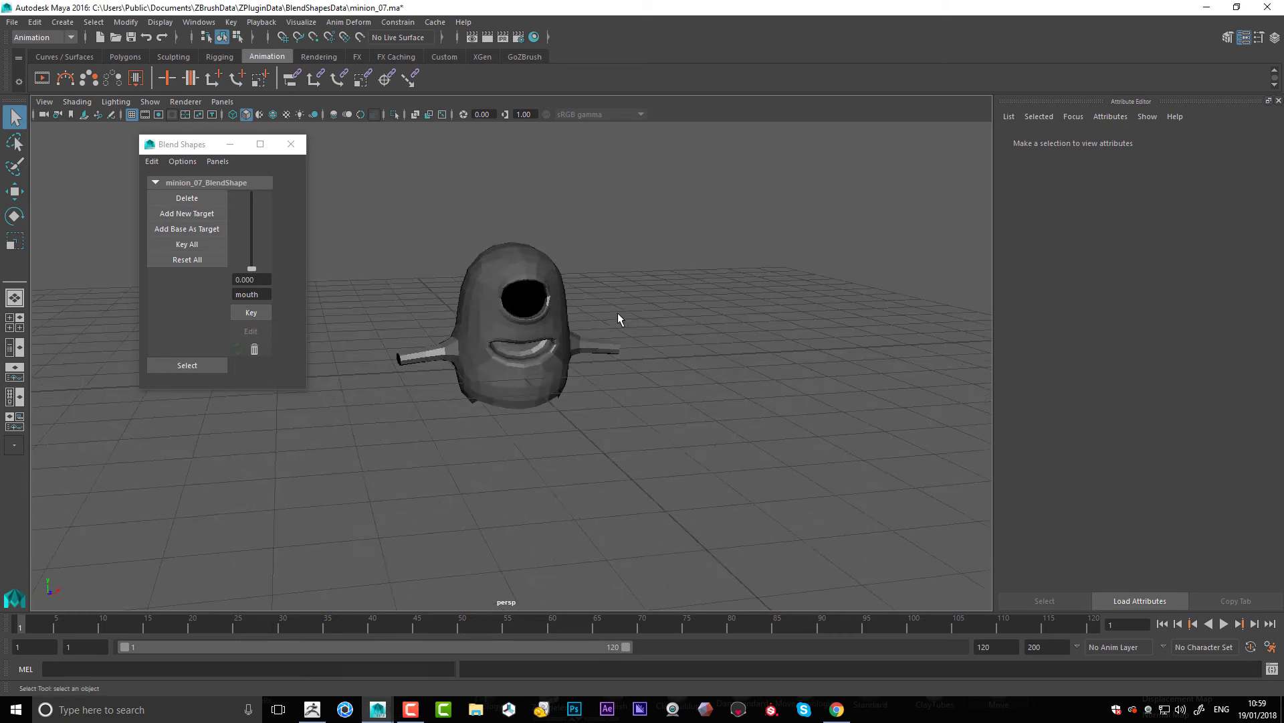
pyautogui.scroll(5, 577, 321)
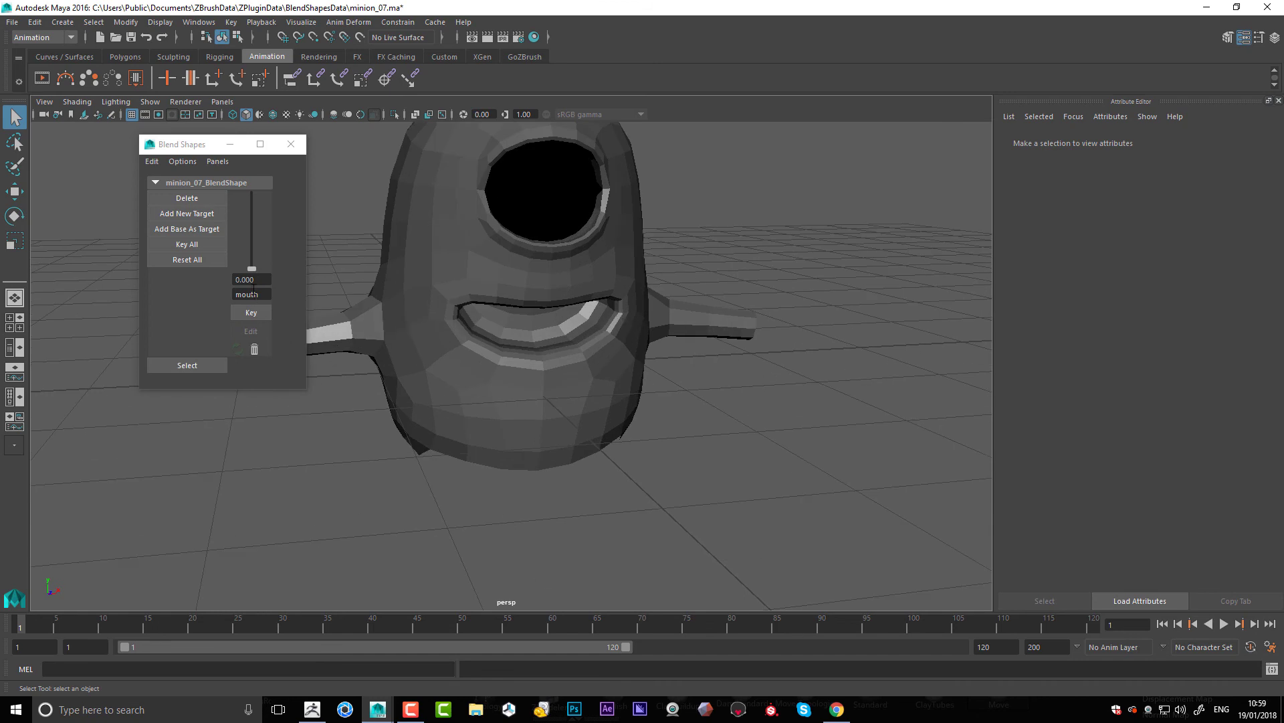
pyautogui.moveTo(251, 267)
pyautogui.mouseDown()
pyautogui.moveTo(242, 188)
pyautogui.moveTo(246, 271)
pyautogui.mouseUp()
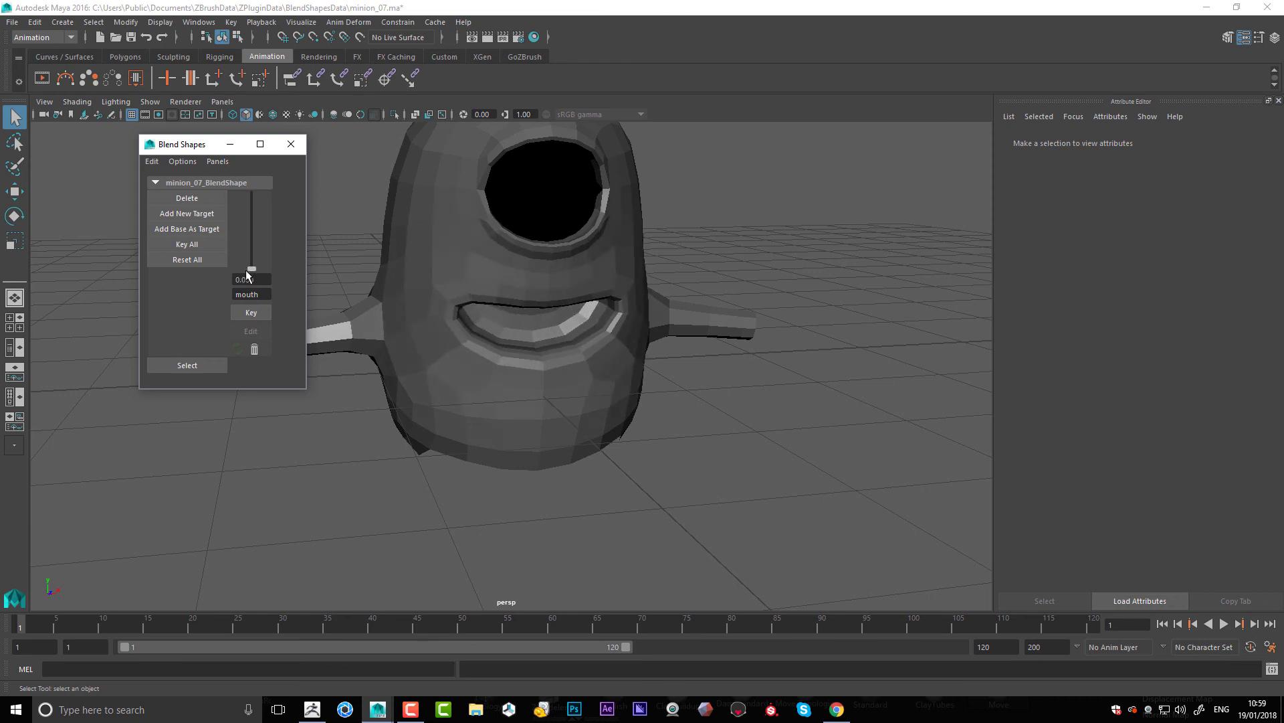
# Try to animate the mouth by keying the selected minion_07 body at frames 2 and 11 with the blend shape weight raised to 1
pyautogui.click(29, 625)
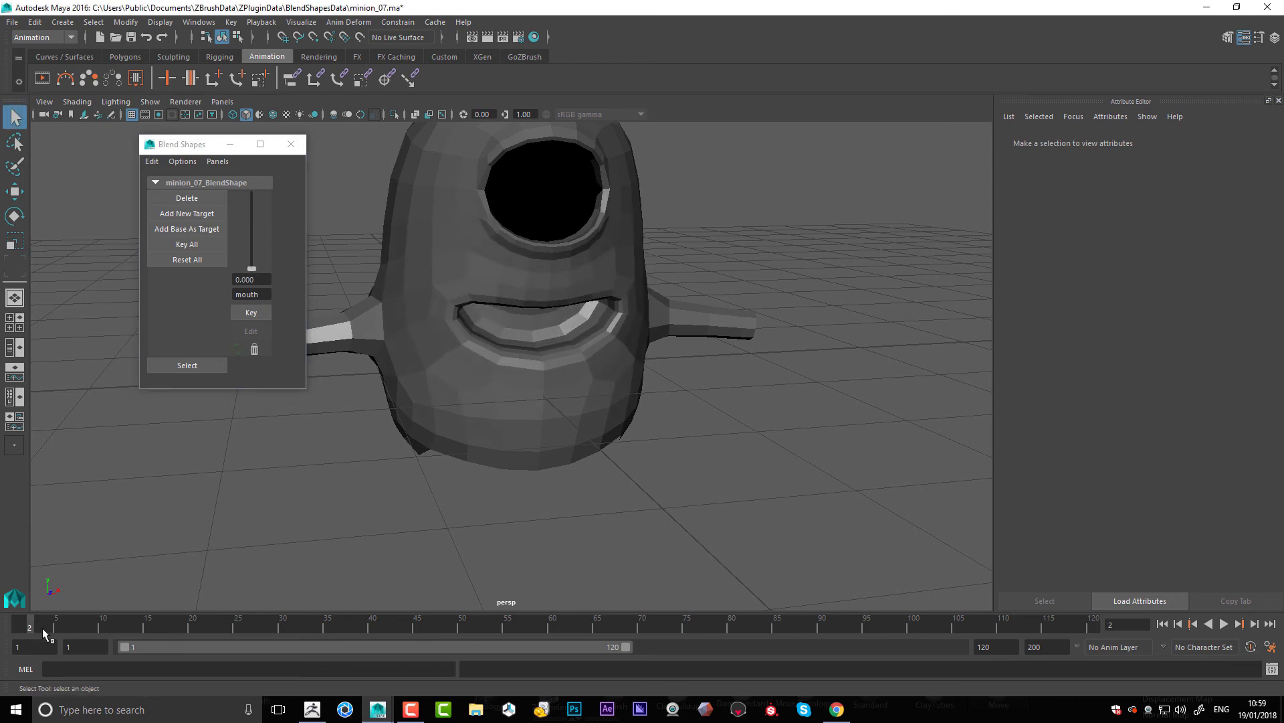
pyautogui.click(95, 625)
pyautogui.click(501, 459)
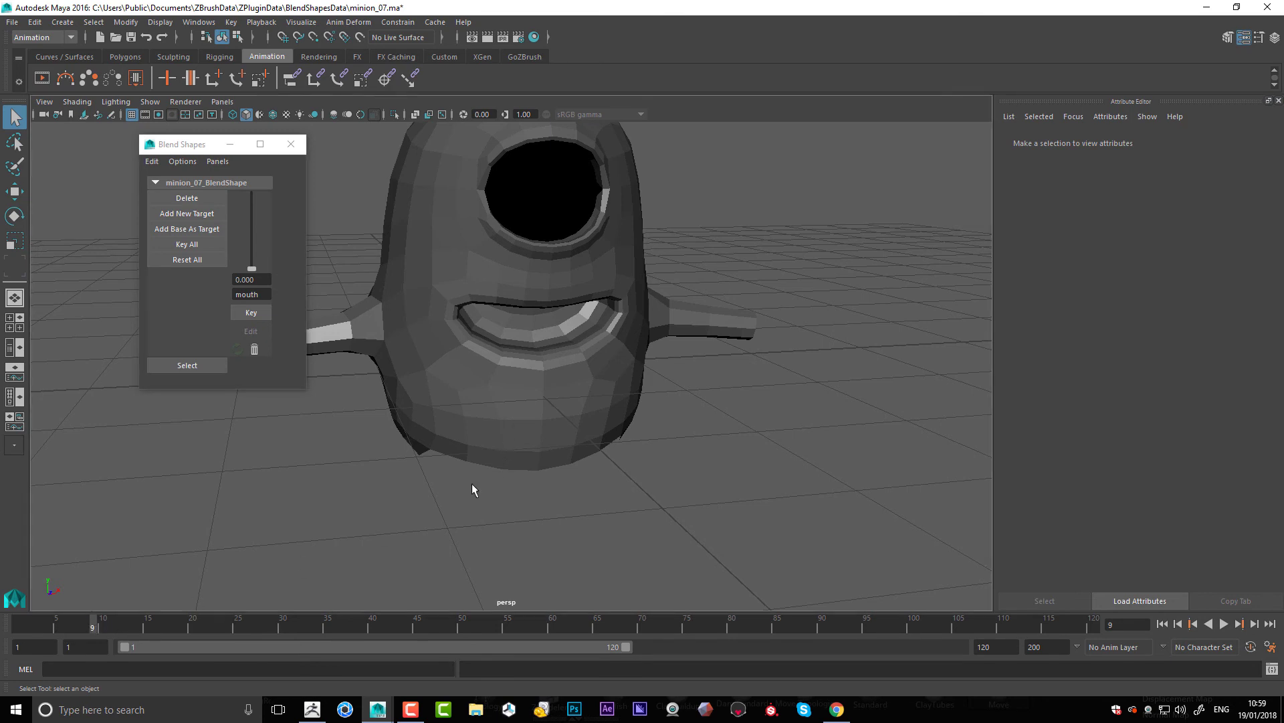
pyautogui.click(35, 625)
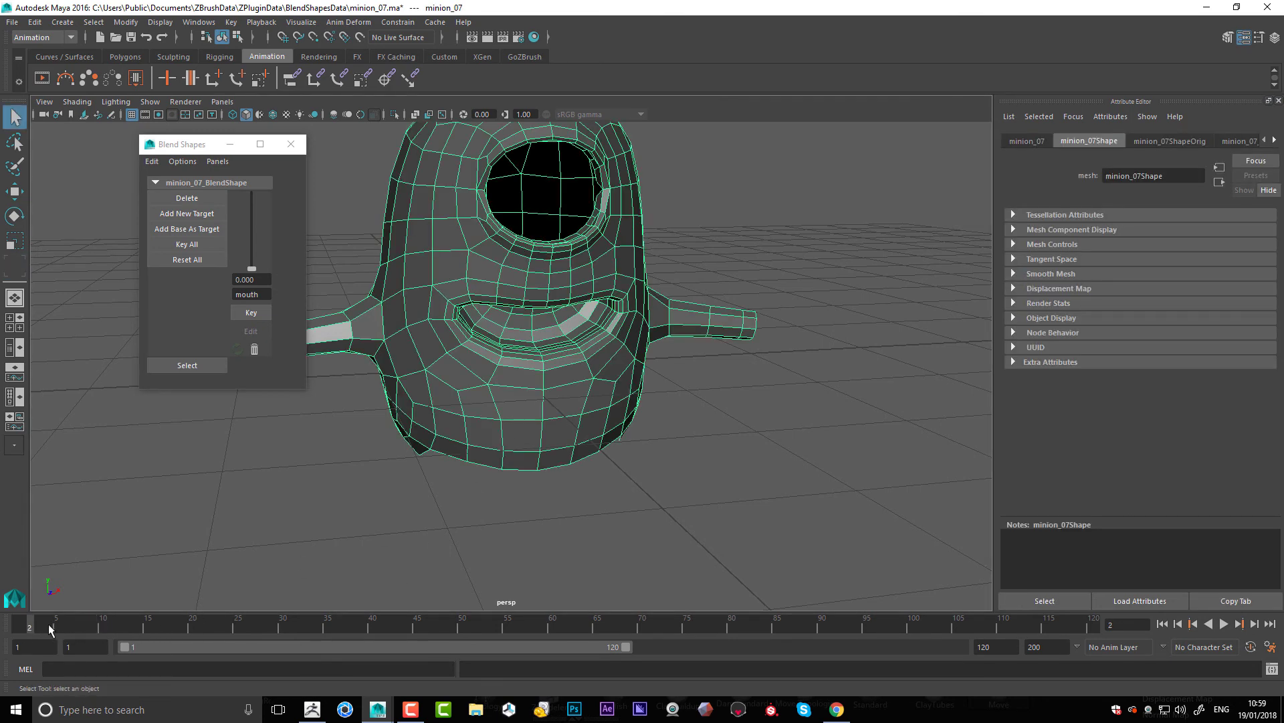
pyautogui.press('s')
pyautogui.moveTo(252, 266); pyautogui.dragTo(248, 188)
pyautogui.moveTo(123, 622); pyautogui.dragTo(21, 625)
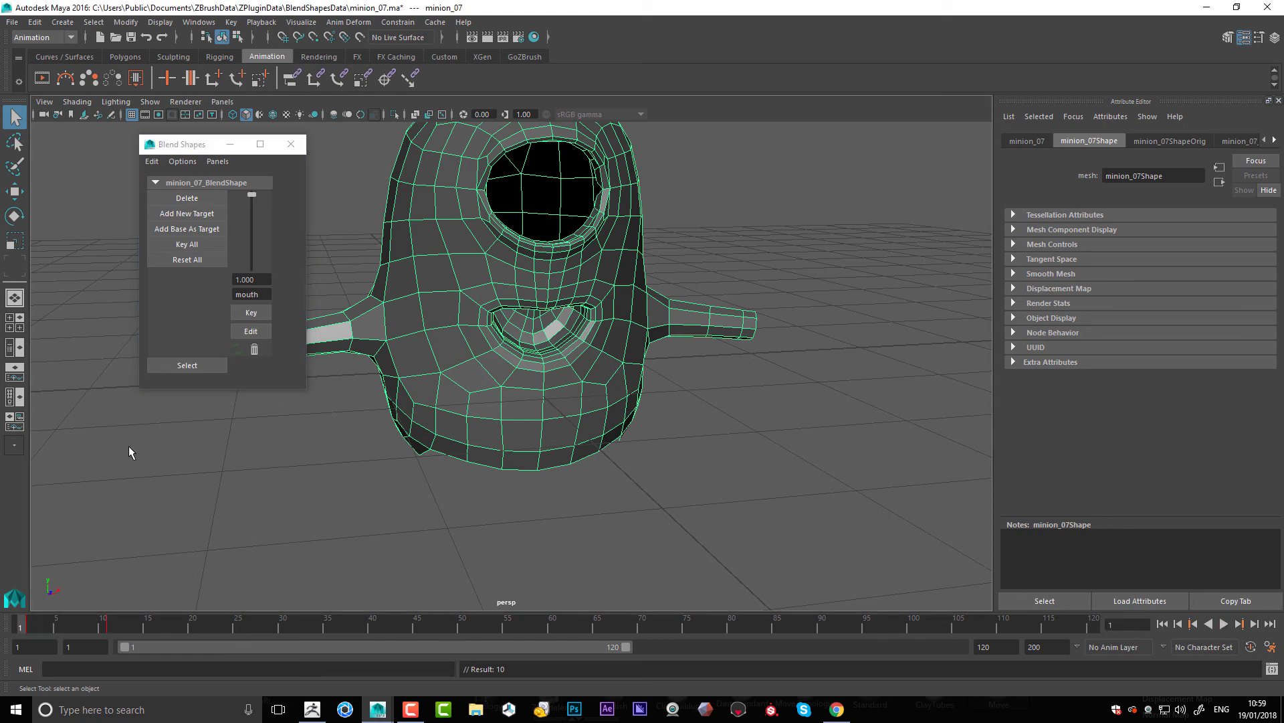
# Key the mouth blend shape weight at 0 on frame 1 and at 1 on frame 11
pyautogui.moveTo(250, 194); pyautogui.dragTo(244, 279)
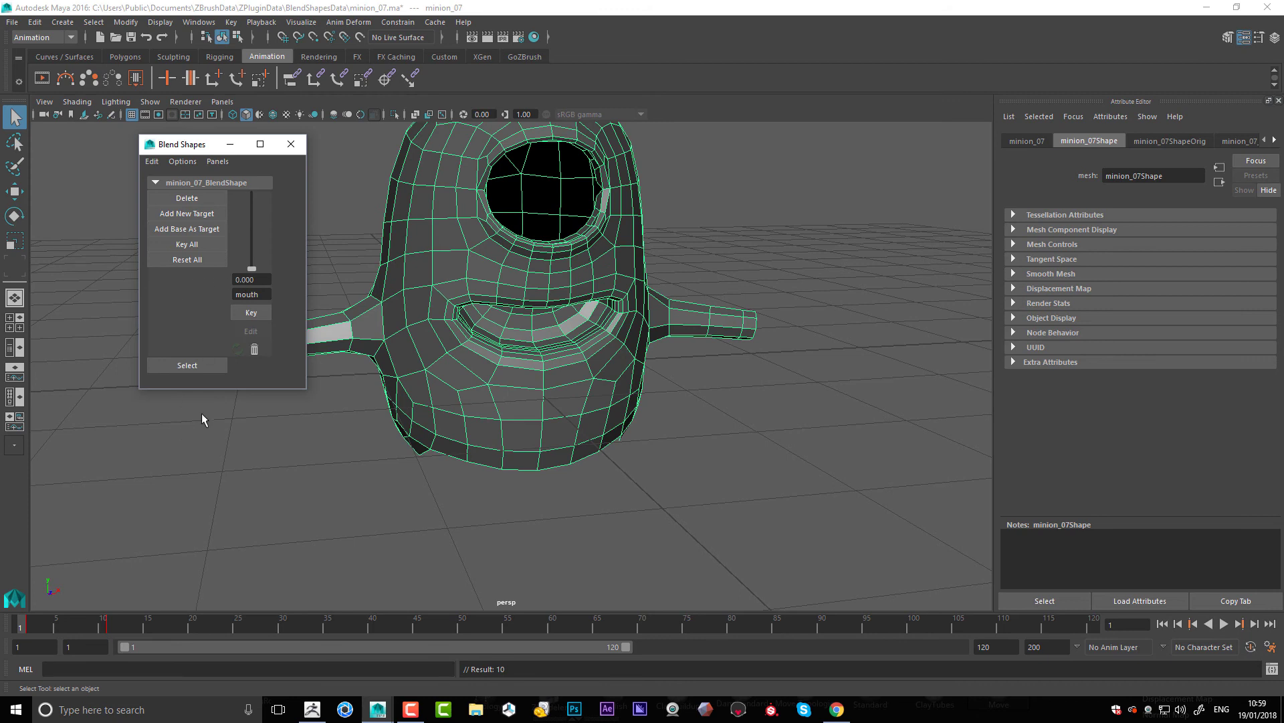
pyautogui.click(113, 626)
pyautogui.moveTo(251, 268); pyautogui.dragTo(251, 194)
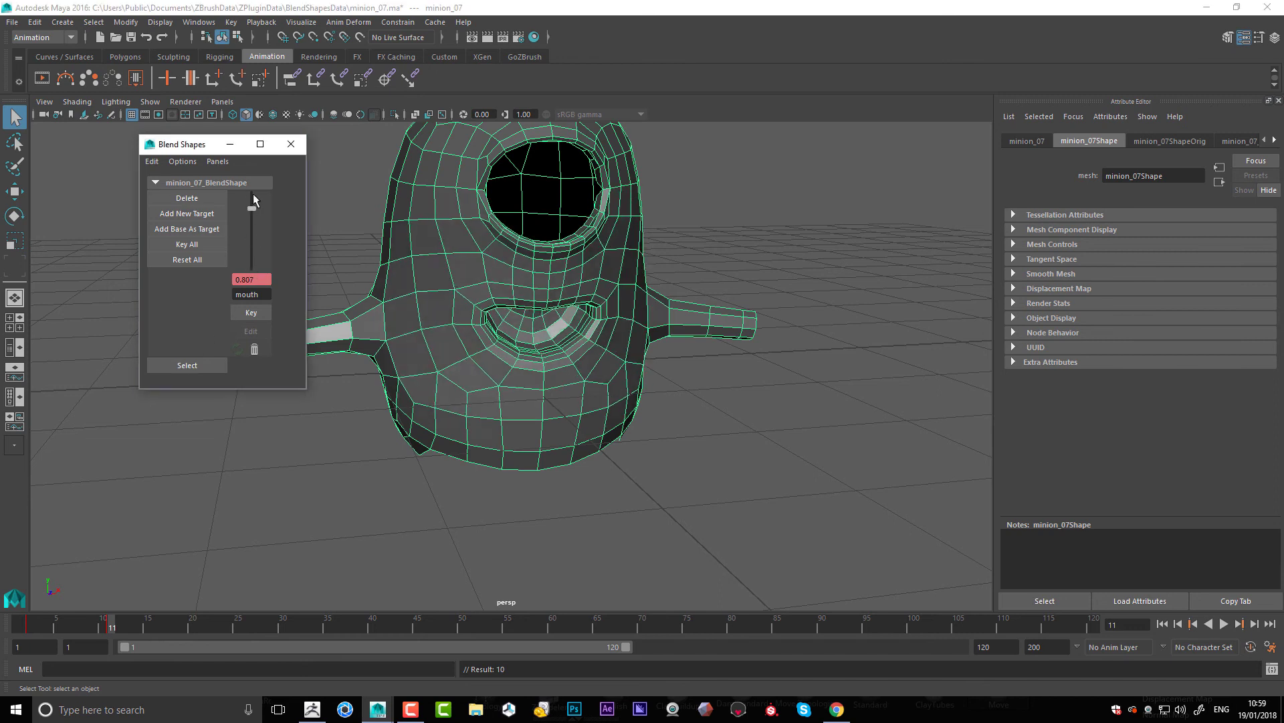
pyautogui.click(246, 315)
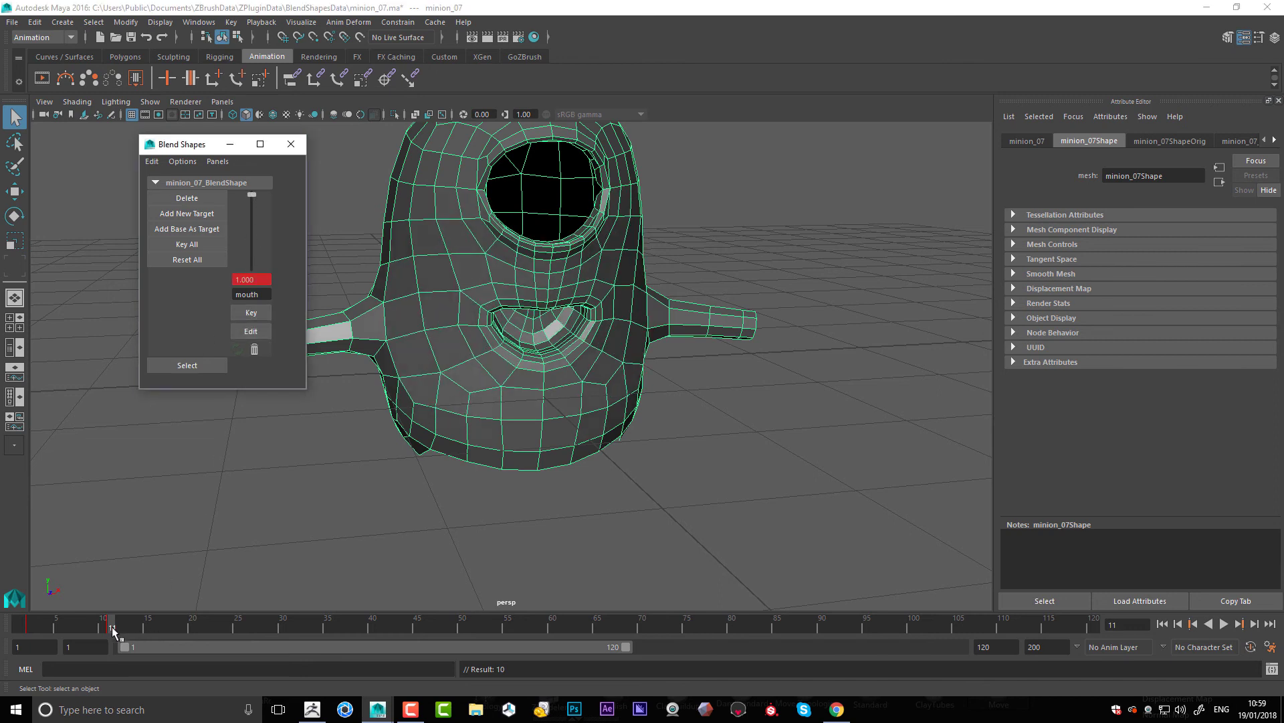
# Scrub the timeline through the keyed range and on to frame 19 to check the mouth animation from the front
pyautogui.moveTo(111, 627); pyautogui.dragTo(55, 618)
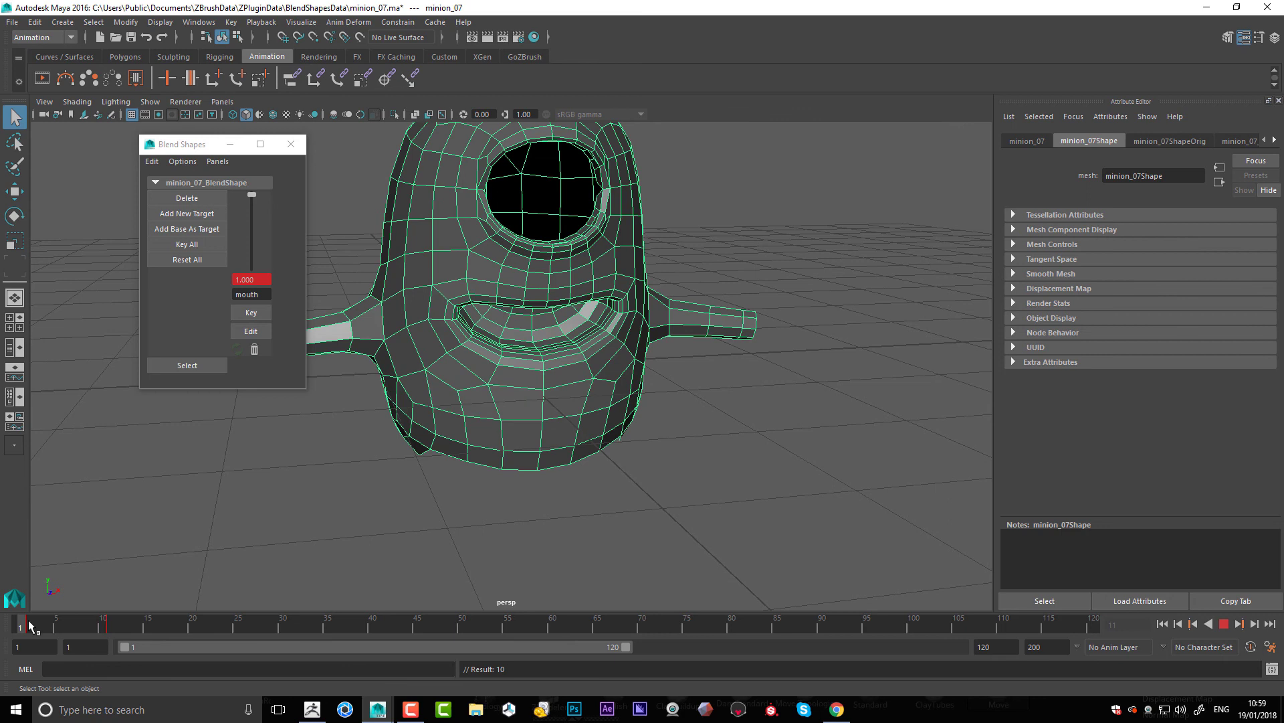
pyautogui.click(49, 628)
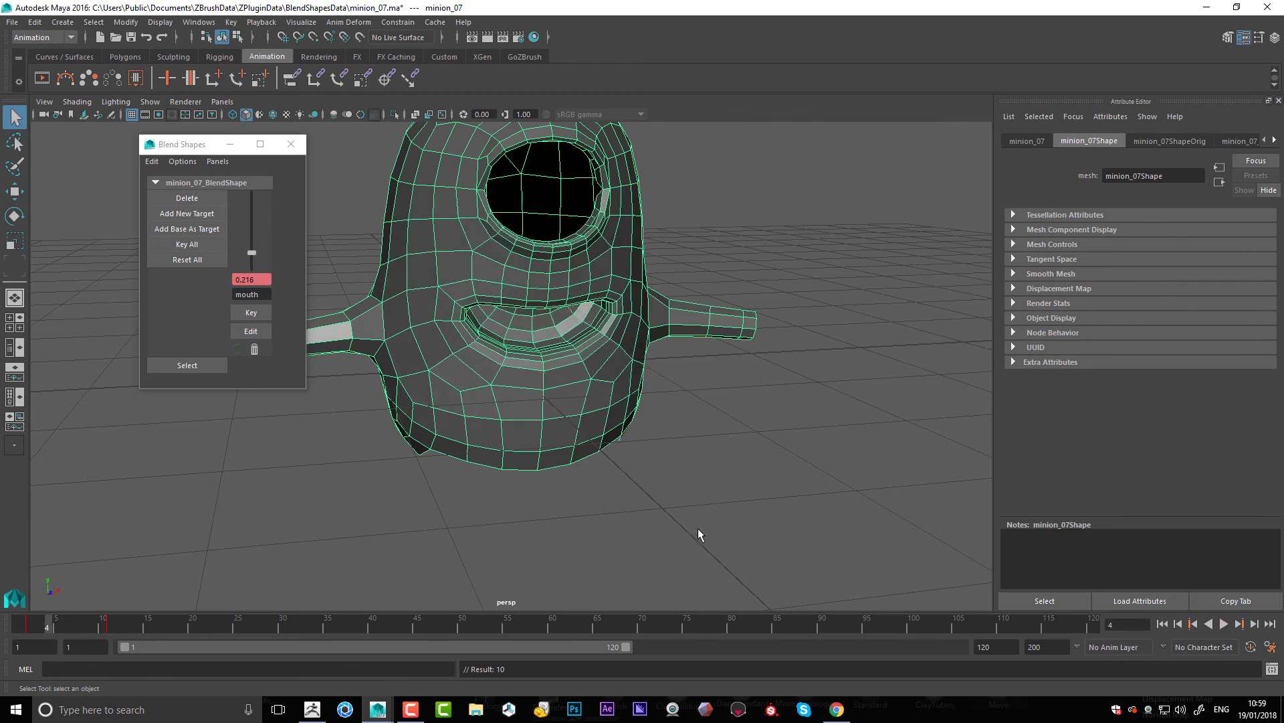
pyautogui.keyDown('alt'); pyautogui.moveTo(776, 500); pyautogui.dragTo(740, 453); pyautogui.keyUp('alt')
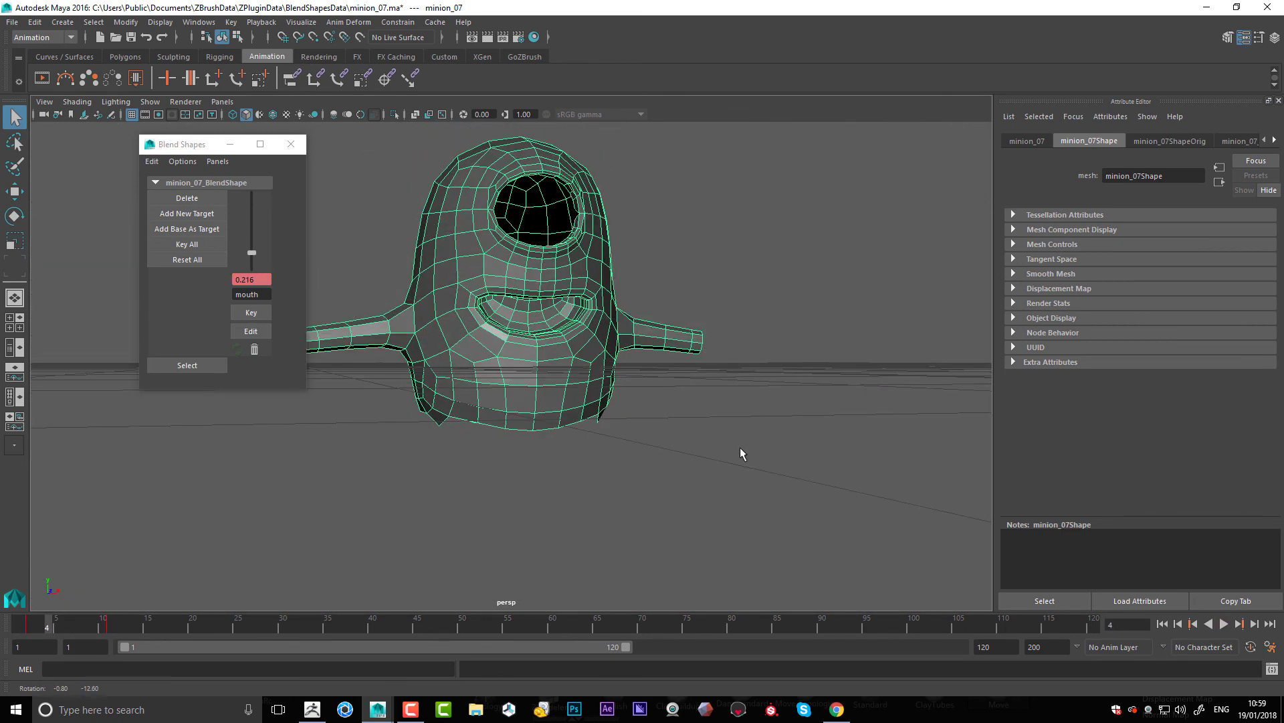
pyautogui.click(13, 22)
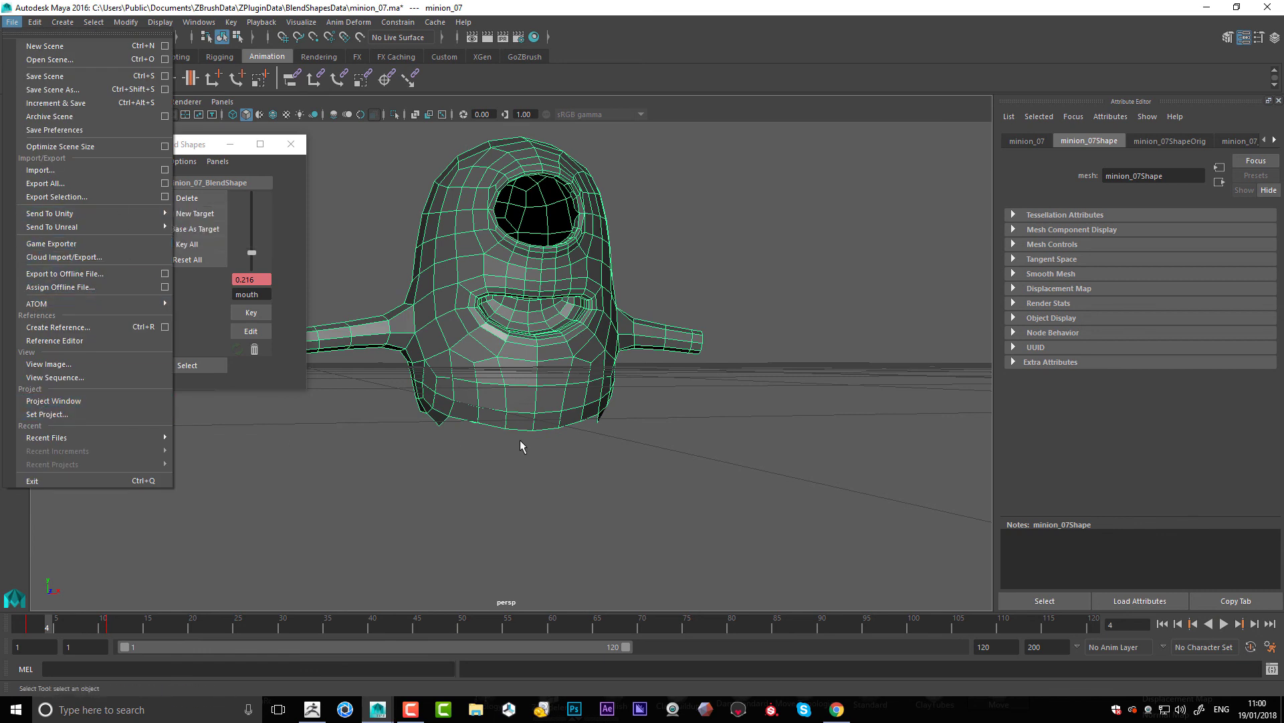
pyautogui.click(758, 445)
pyautogui.click(769, 436)
pyautogui.keyDown('alt'); pyautogui.moveTo(723, 400); pyautogui.dragTo(760, 364); pyautogui.keyUp('alt')
pyautogui.moveTo(110, 624); pyautogui.dragTo(184, 626)
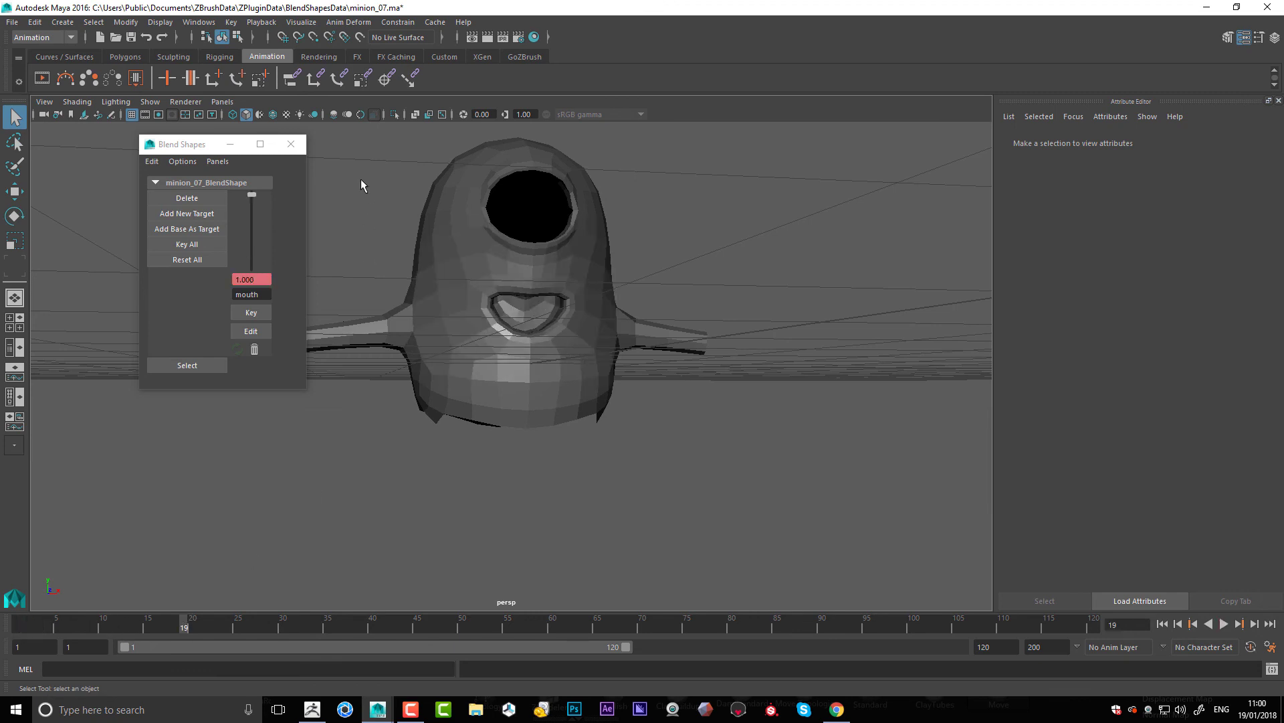
# Close the Blend Shapes window and select the minion_07 body to reveal its blend shape node among the attributes
pyautogui.click(292, 144)
pyautogui.click(486, 324)
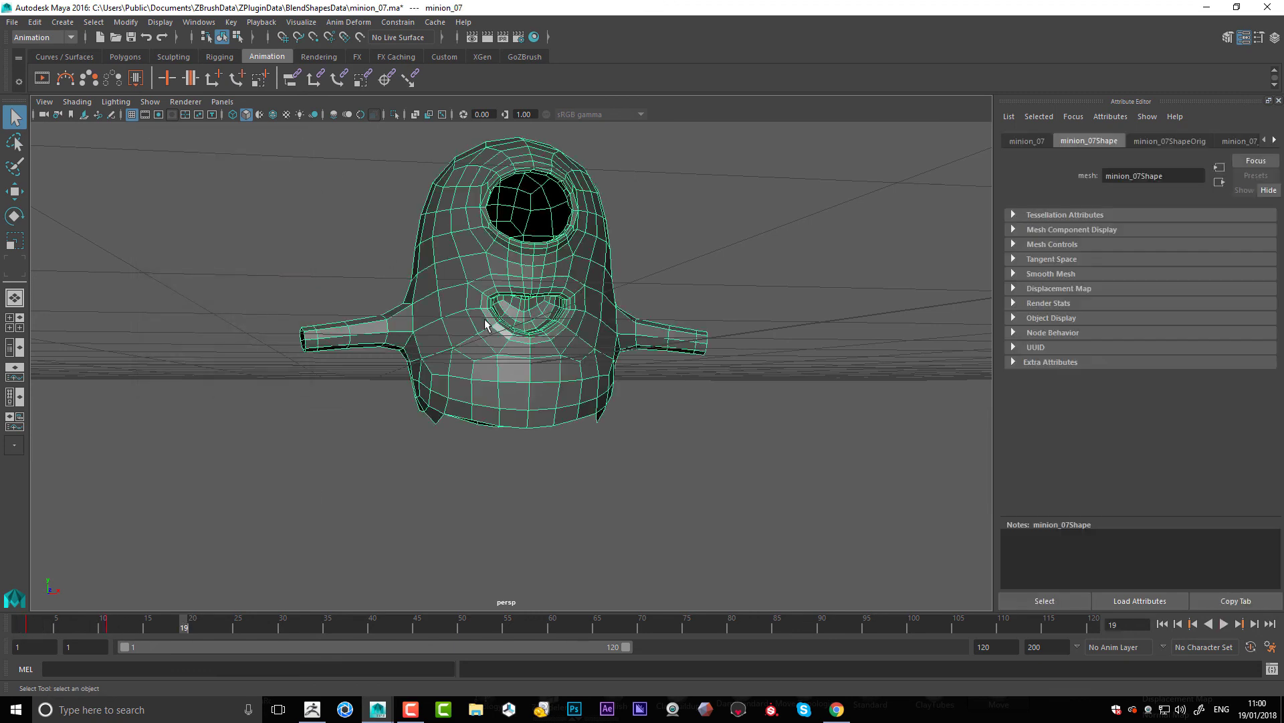
pyautogui.keyDown('alt'); pyautogui.moveTo(770, 292); pyautogui.dragTo(749, 327); pyautogui.keyUp('alt')
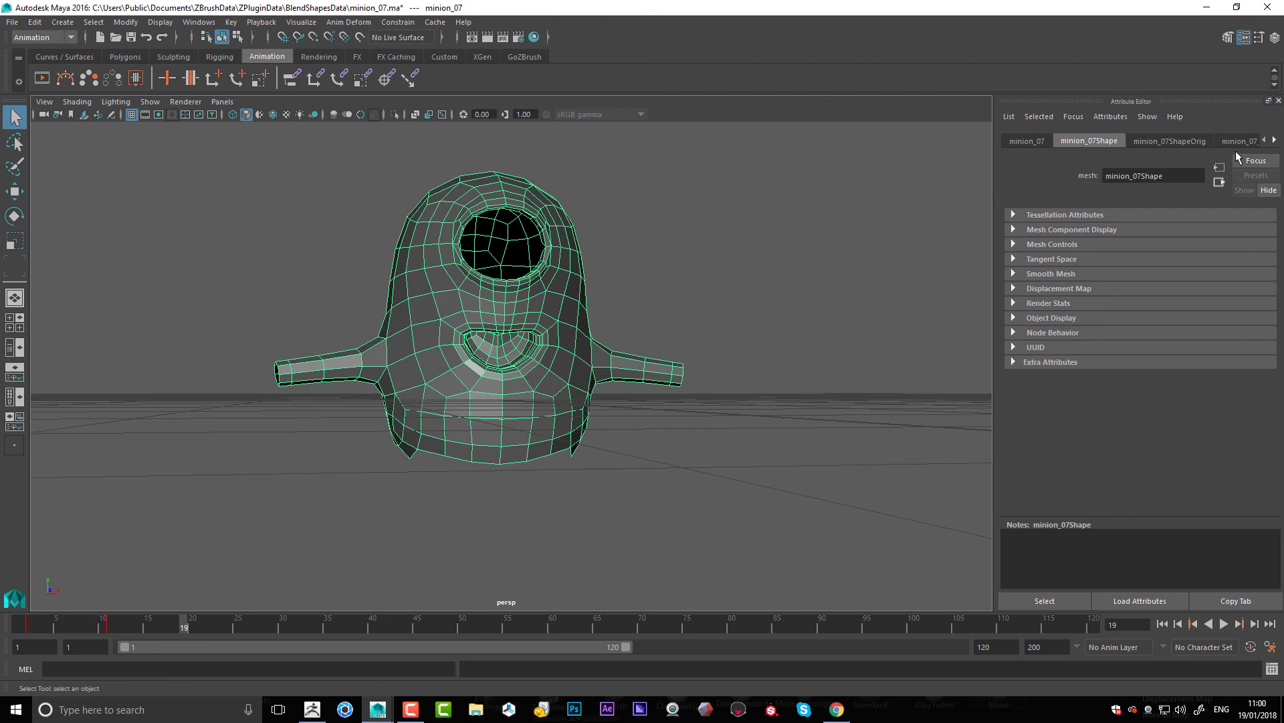
pyautogui.click(1275, 140)
pyautogui.click(1275, 140)
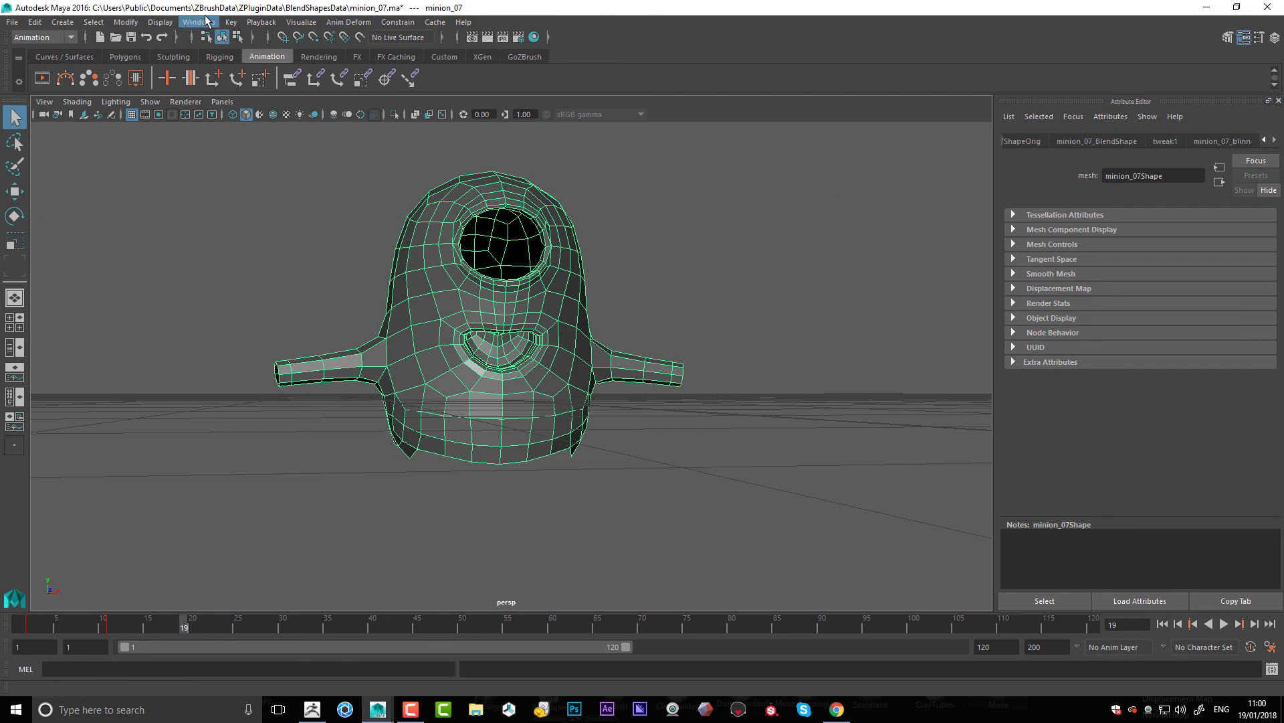
# Reopen the Blend Shape animation editor and place it beside the minion's face
pyautogui.click(205, 23)
pyautogui.moveTo(215, 58)
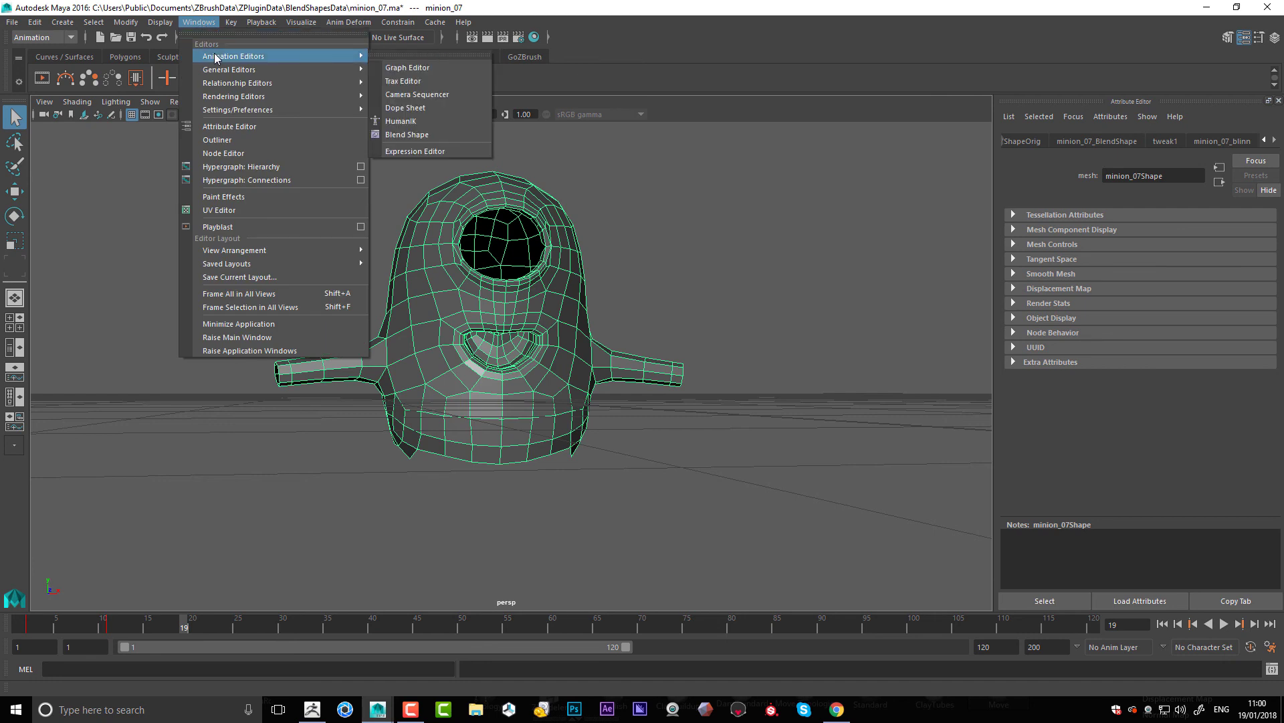
pyautogui.click(397, 135)
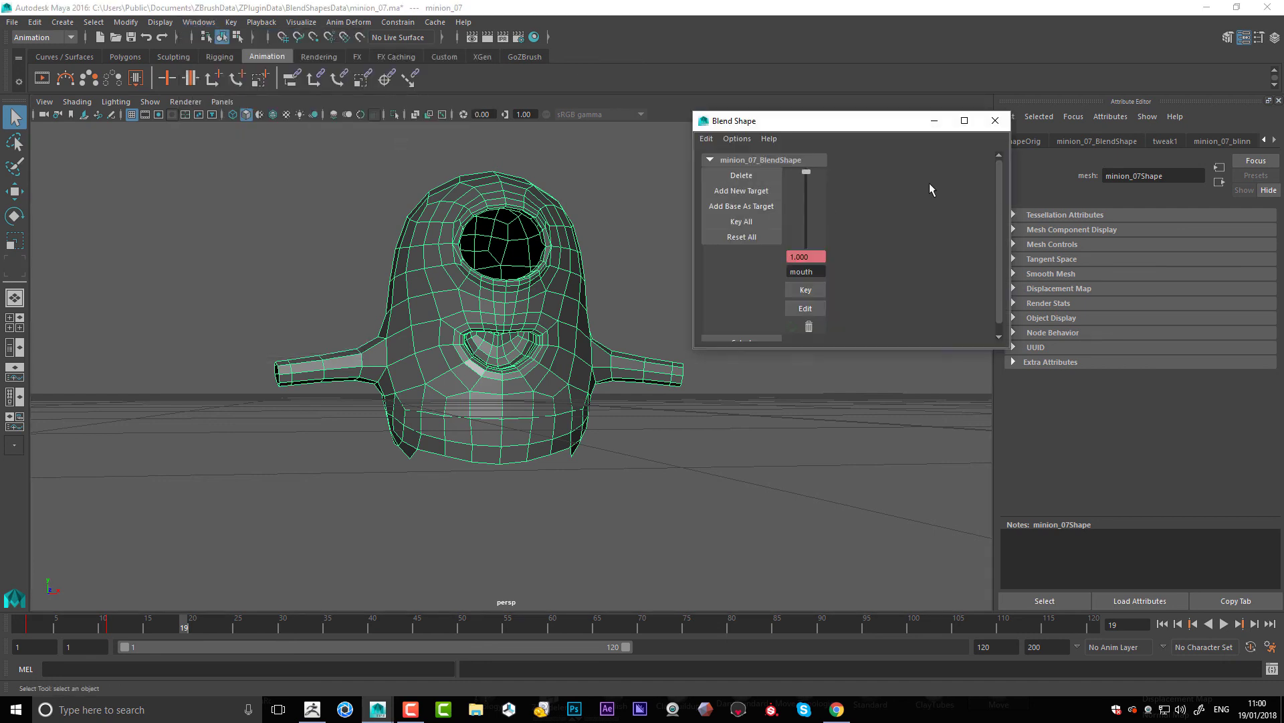
pyautogui.moveTo(882, 127); pyautogui.dragTo(293, 140)
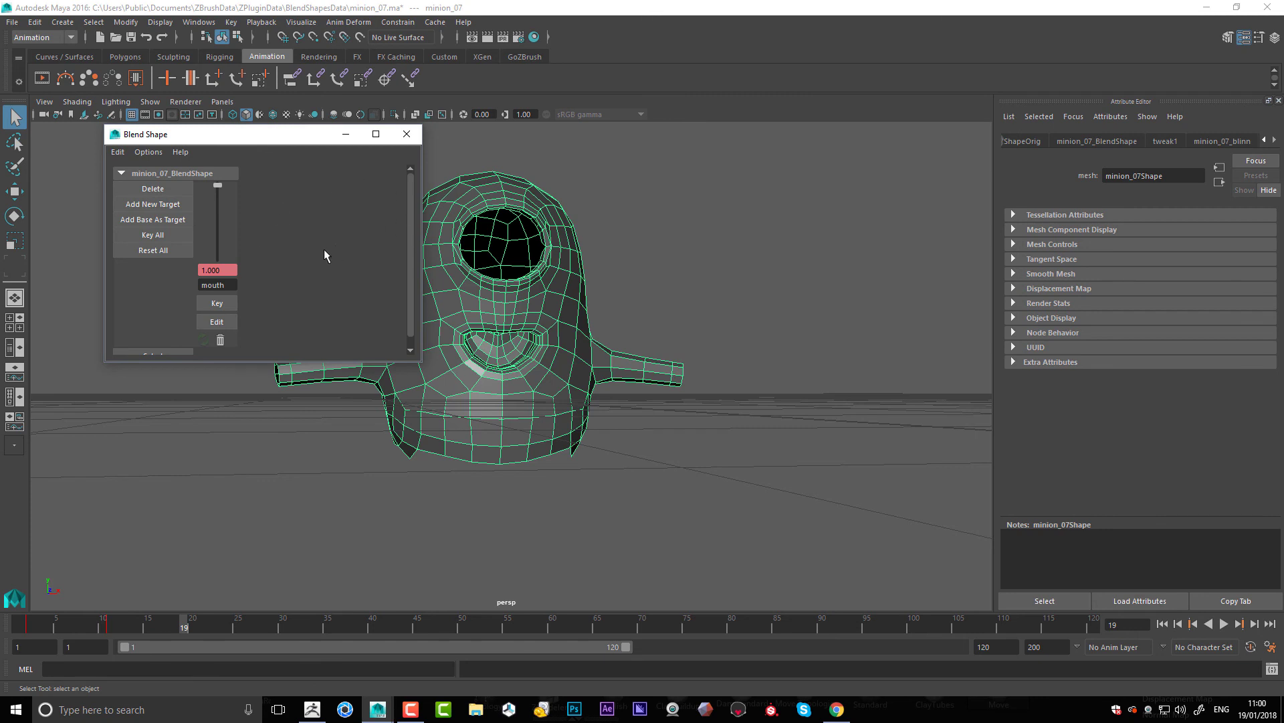
# Nudge the mouth blend shape weight to 0.972 and close the Blend Shape editor
pyautogui.moveTo(218, 184)
pyautogui.mouseDown()
pyautogui.moveTo(218, 217)
pyautogui.moveTo(211, 193)
pyautogui.moveTo(215, 204)
pyautogui.moveTo(232, 181)
pyautogui.mouseUp()
pyautogui.moveTo(220, 188)
pyautogui.mouseDown()
pyautogui.moveTo(220, 218)
pyautogui.moveTo(218, 189)
pyautogui.mouseUp()
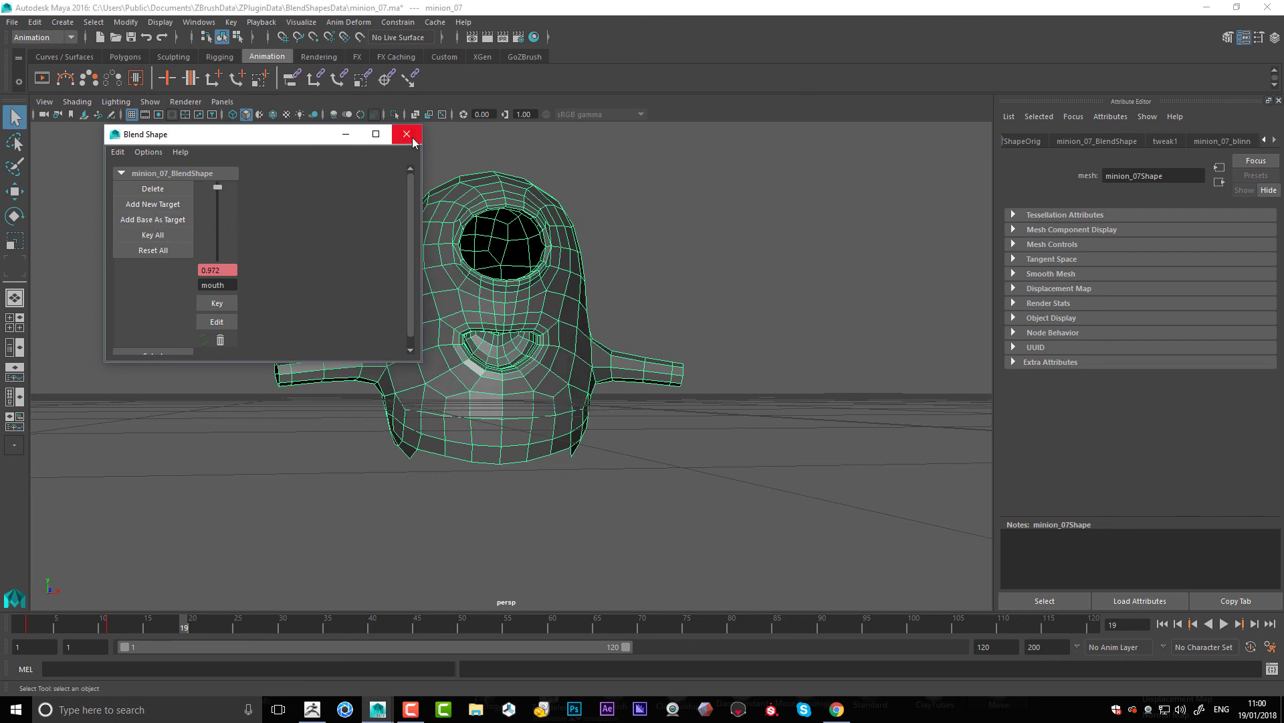
pyautogui.click(407, 133)
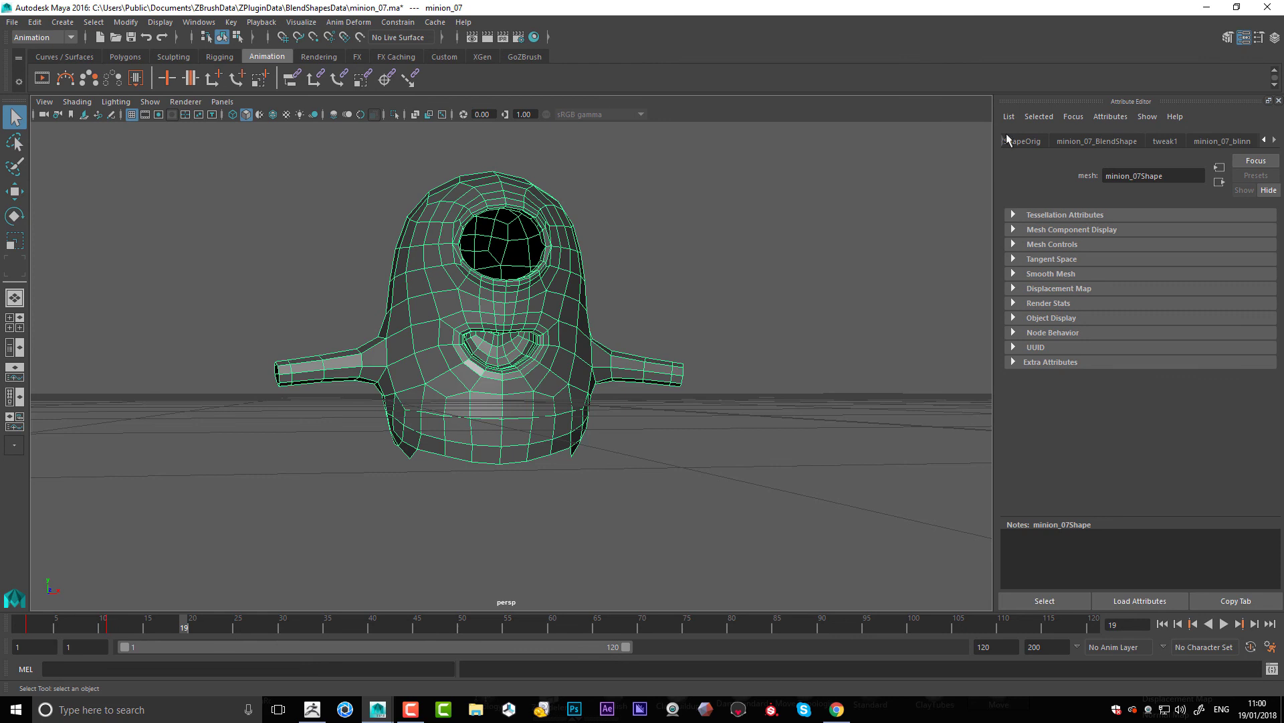
# Quit Maya without saving the changes to minion_07.ma and return to ZBrush
pyautogui.click(1267, 7)
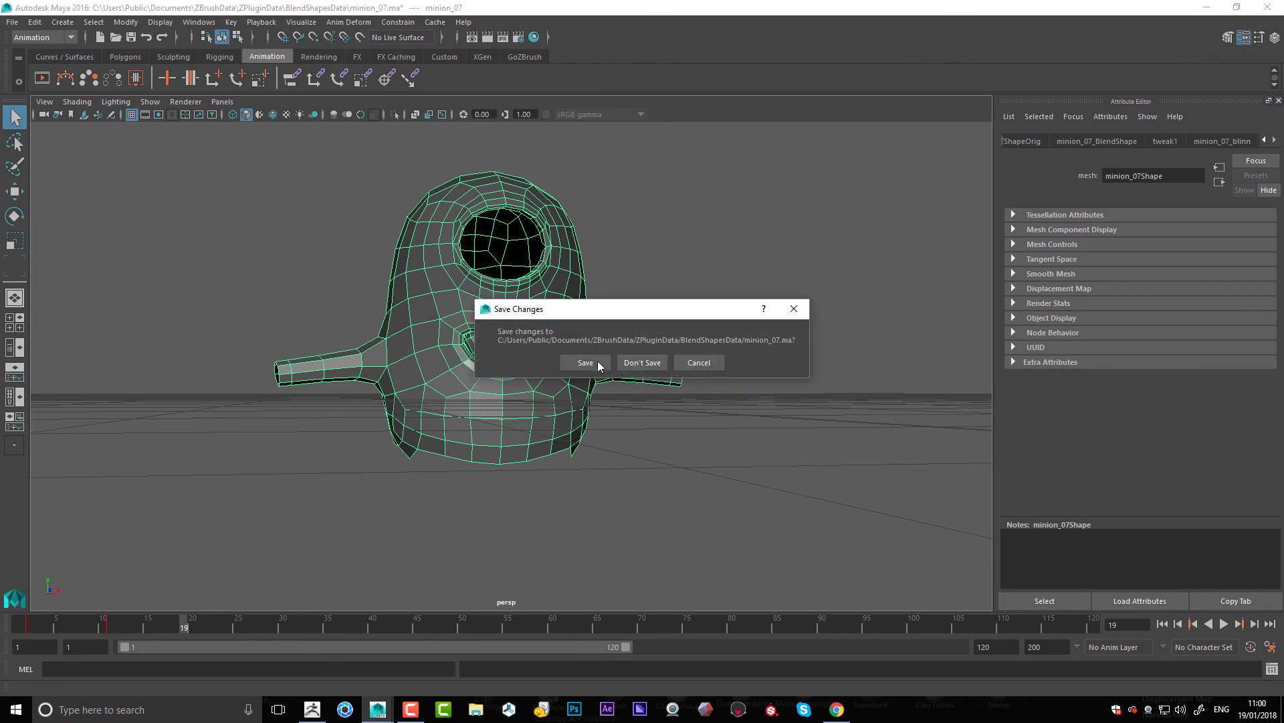
pyautogui.click(643, 363)
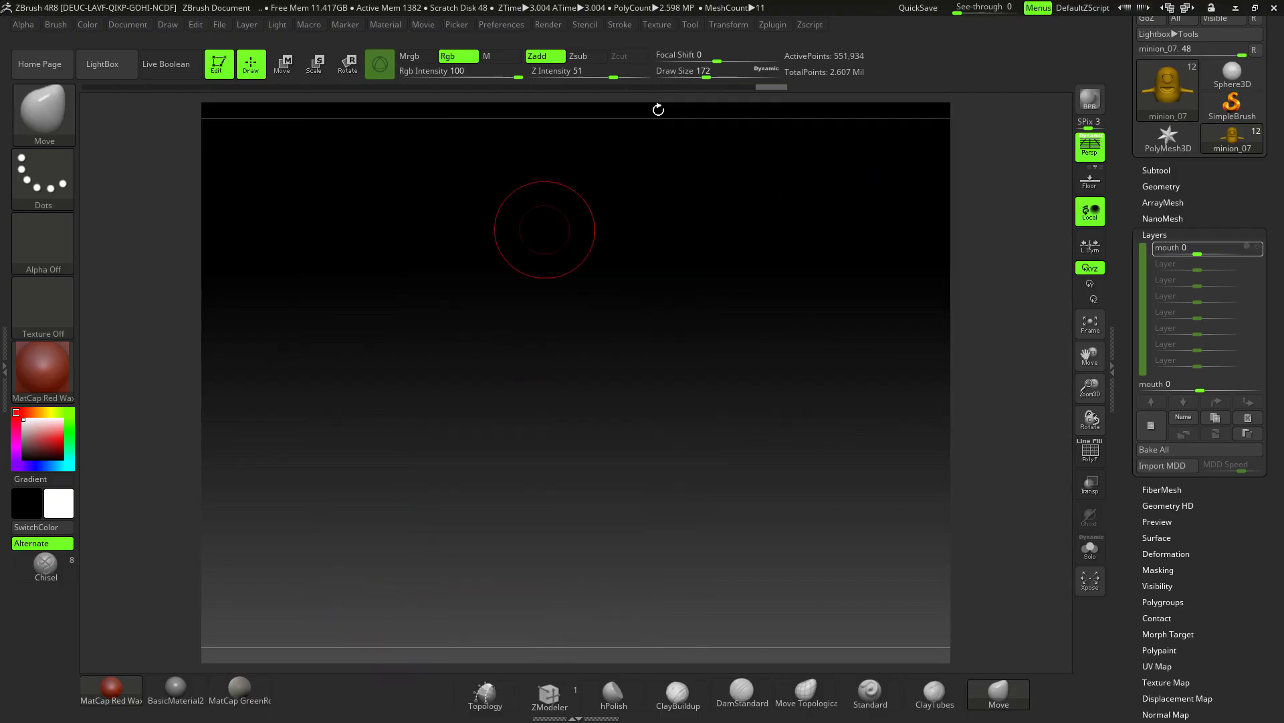
# Look over the Maya Blend Shapes plugin options, then view the full minion model from an angle and from the front
pyautogui.click(773, 24)
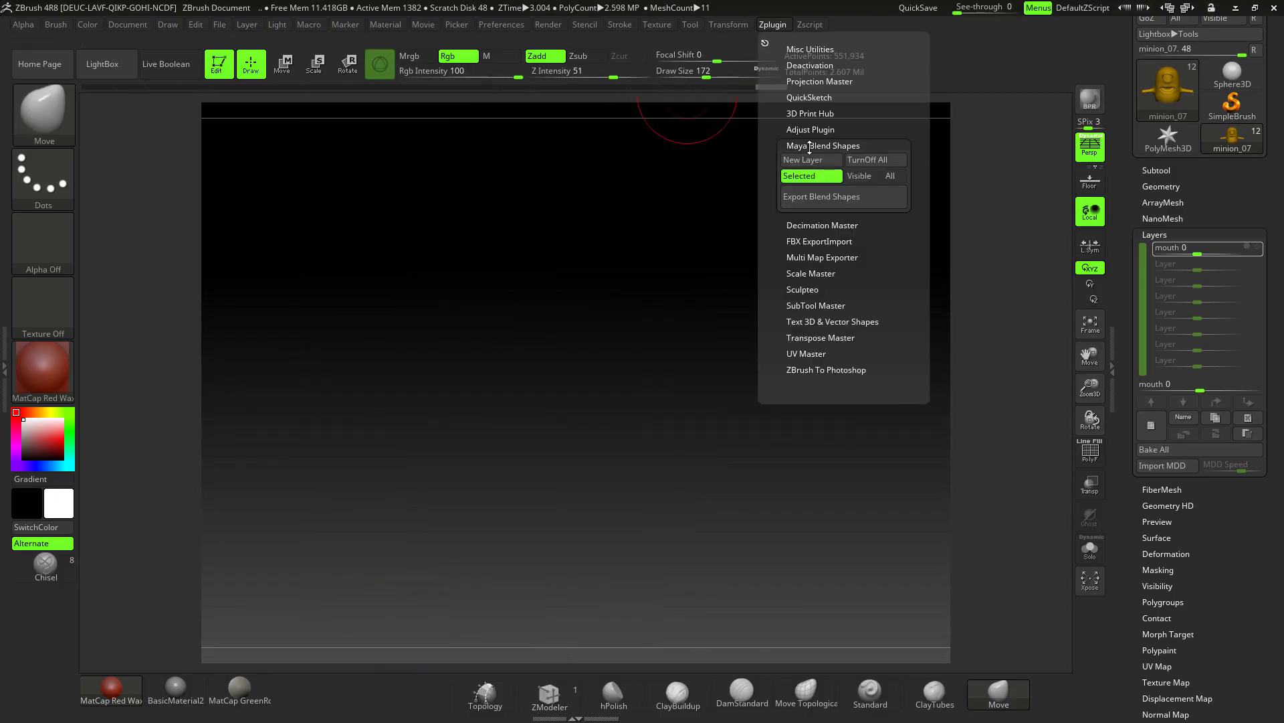
pyautogui.moveTo(989, 225); pyautogui.dragTo(973, 259)
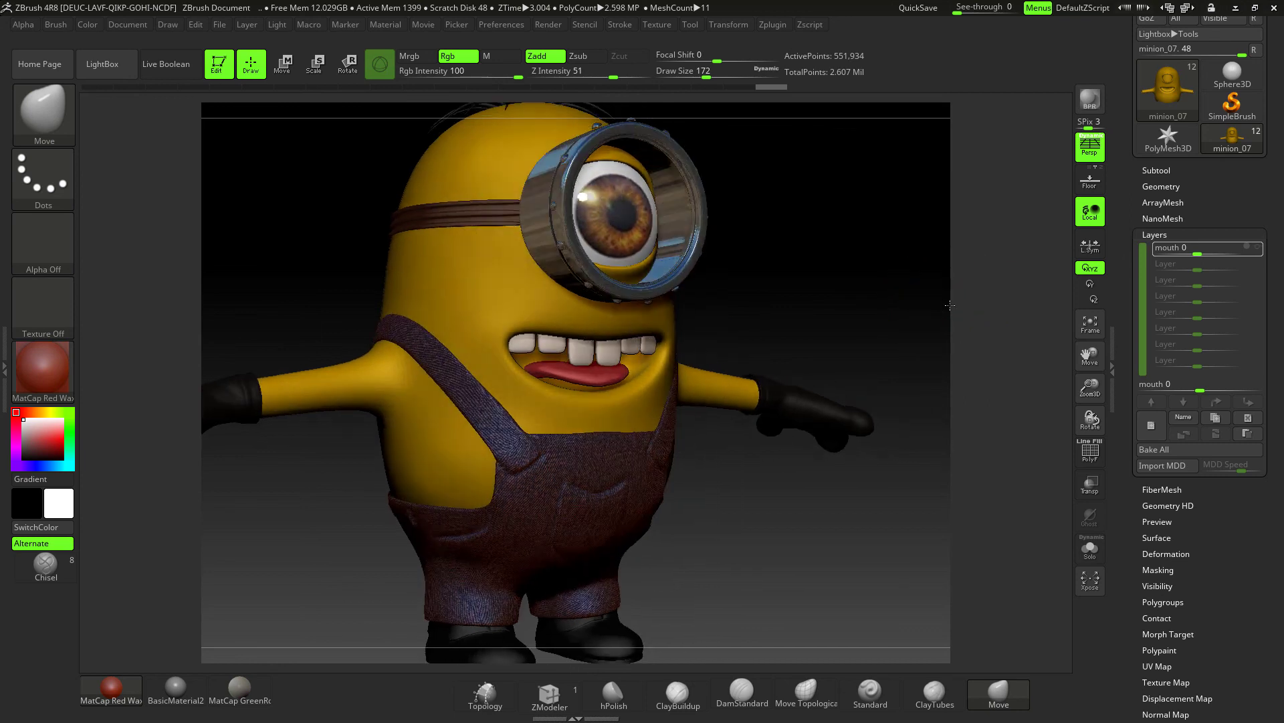
pyautogui.moveTo(933, 308); pyautogui.dragTo(861, 309)
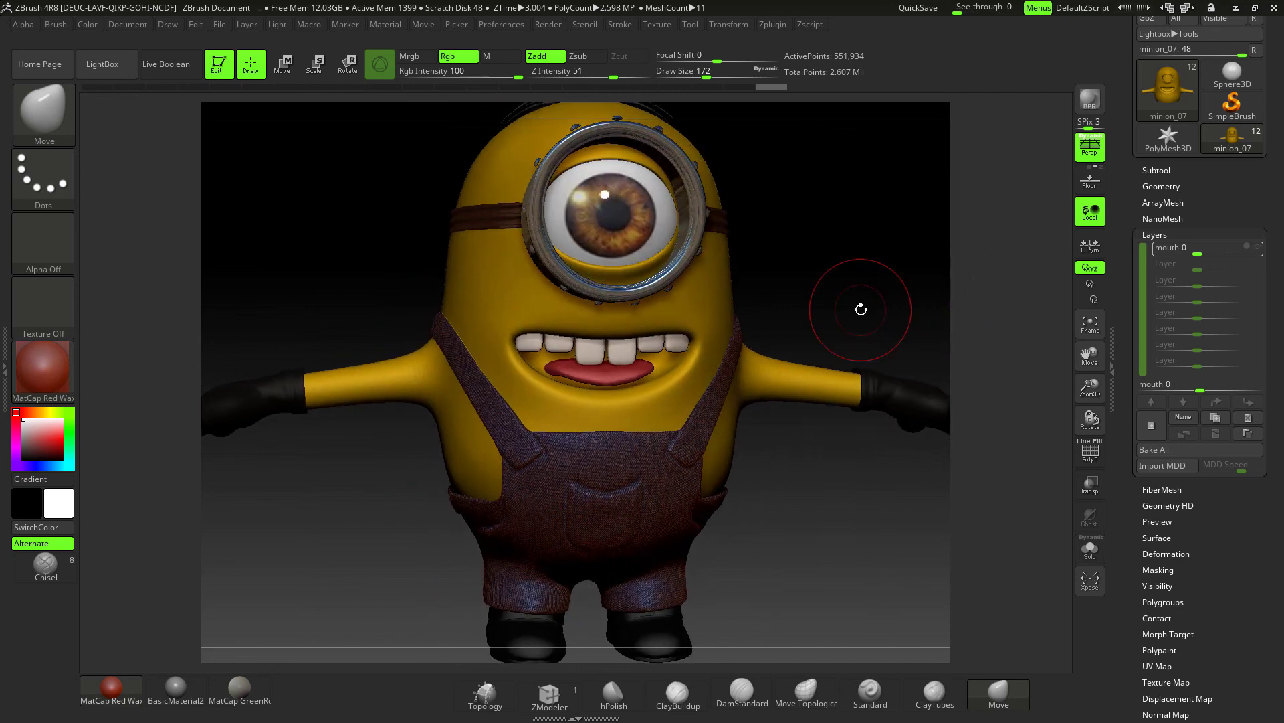